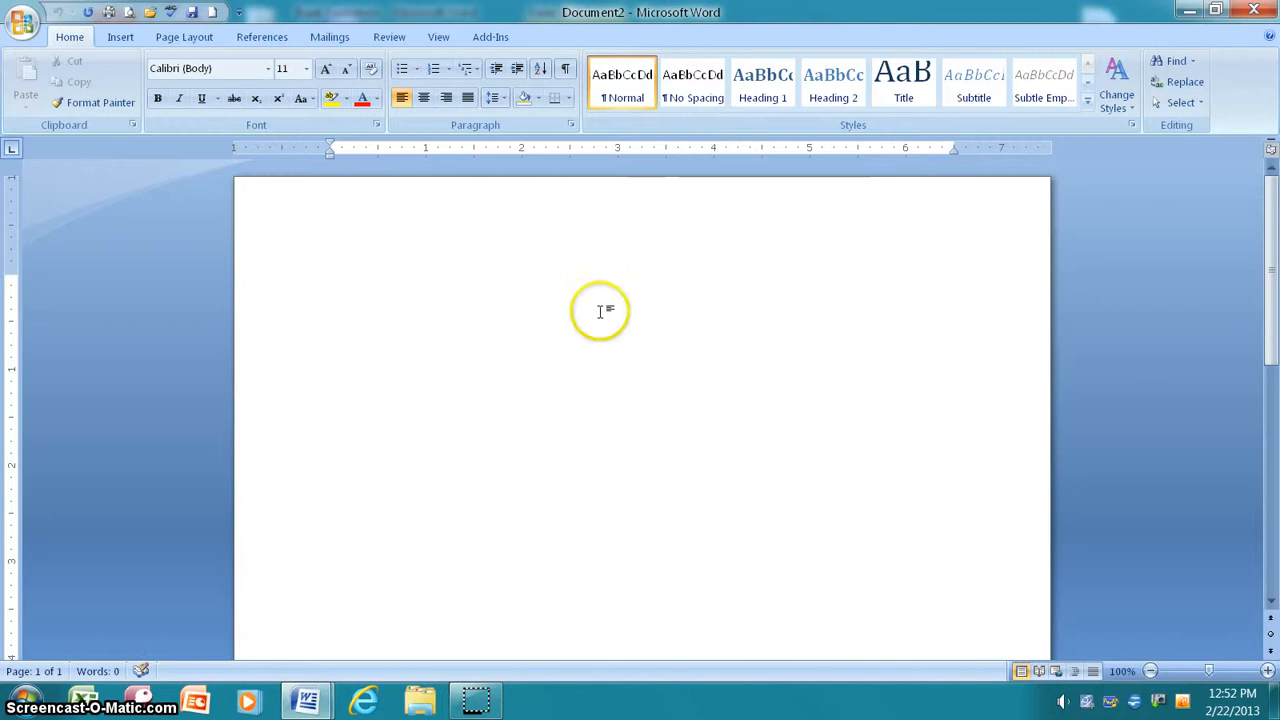
Step: From Installed Templates in the New Document dialog, select Equity Fax and create it
{"action": "left_click", "coordinate": [26, 30]}
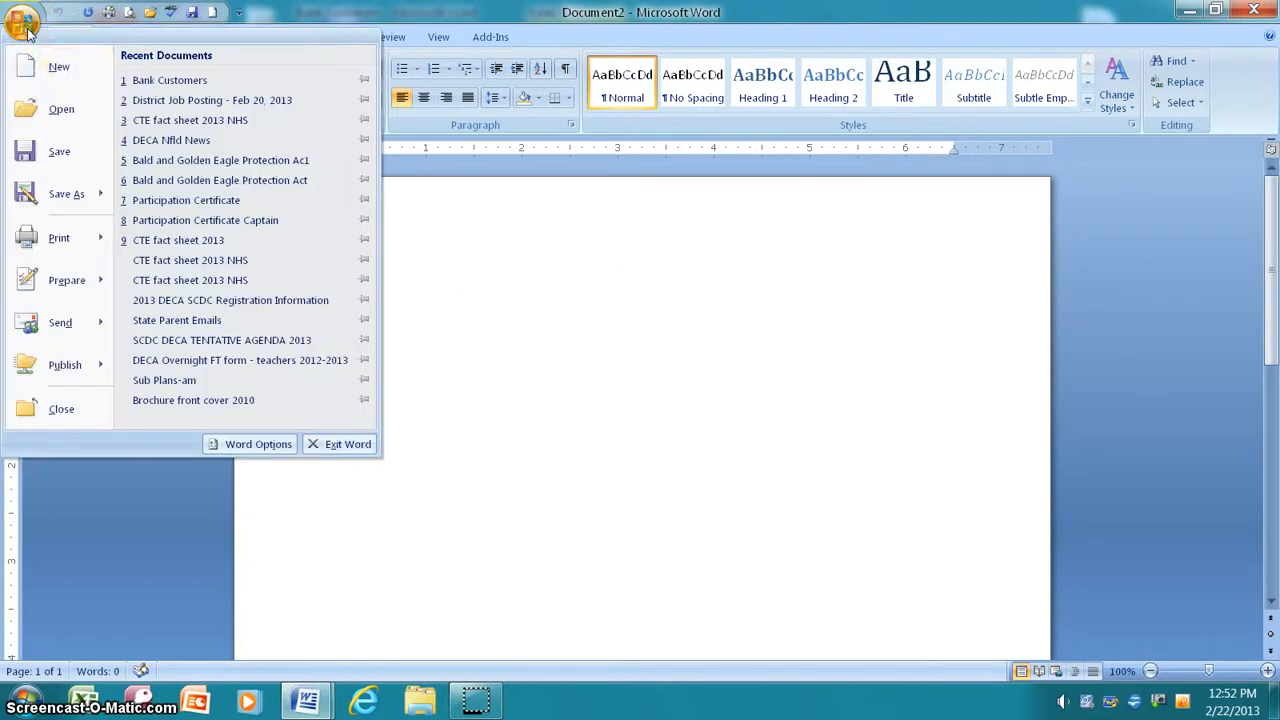
{"action": "left_click", "coordinate": [56, 66]}
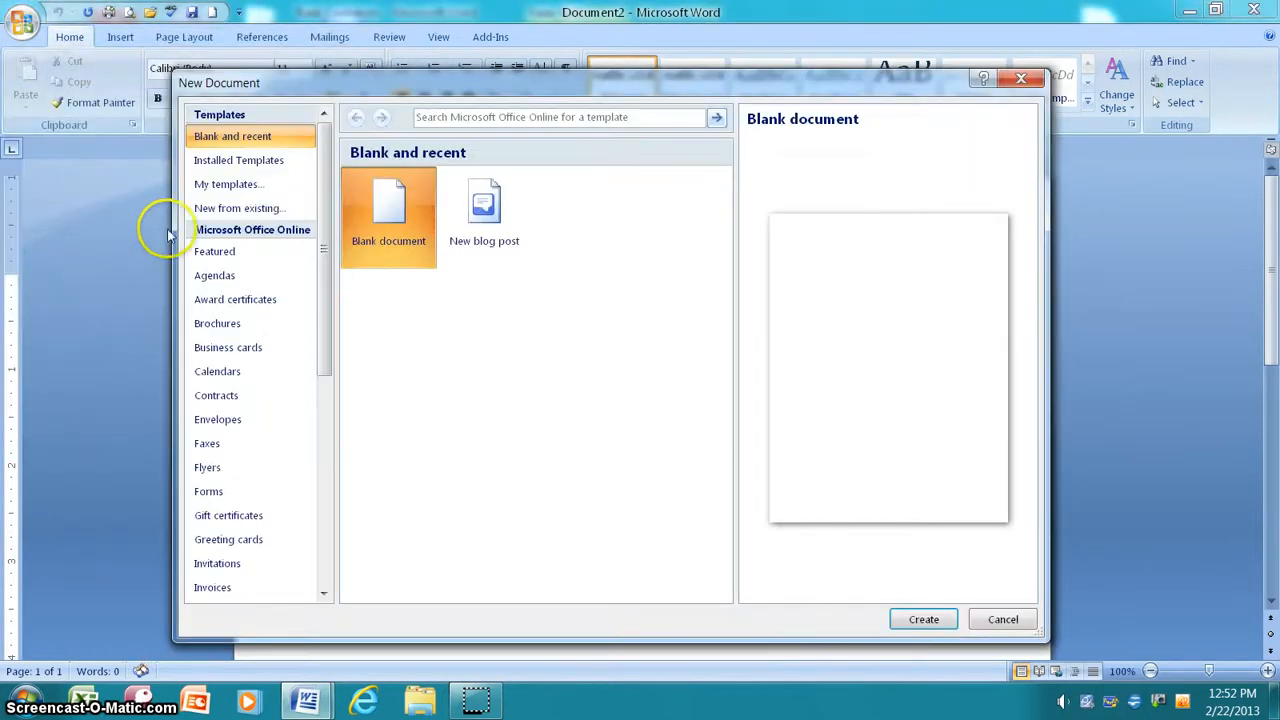
{"action": "left_click", "coordinate": [224, 165]}
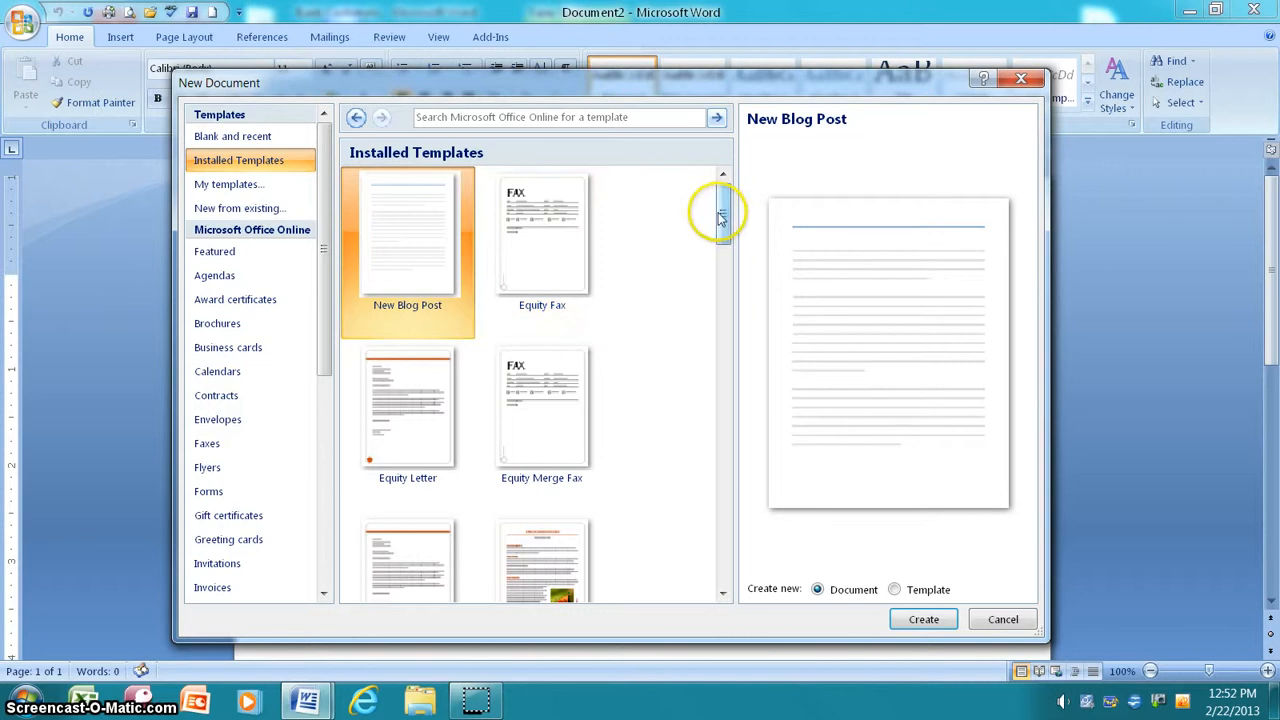
{"action": "left_click_drag", "start_coordinate": [722, 214], "coordinate": [729, 352]}
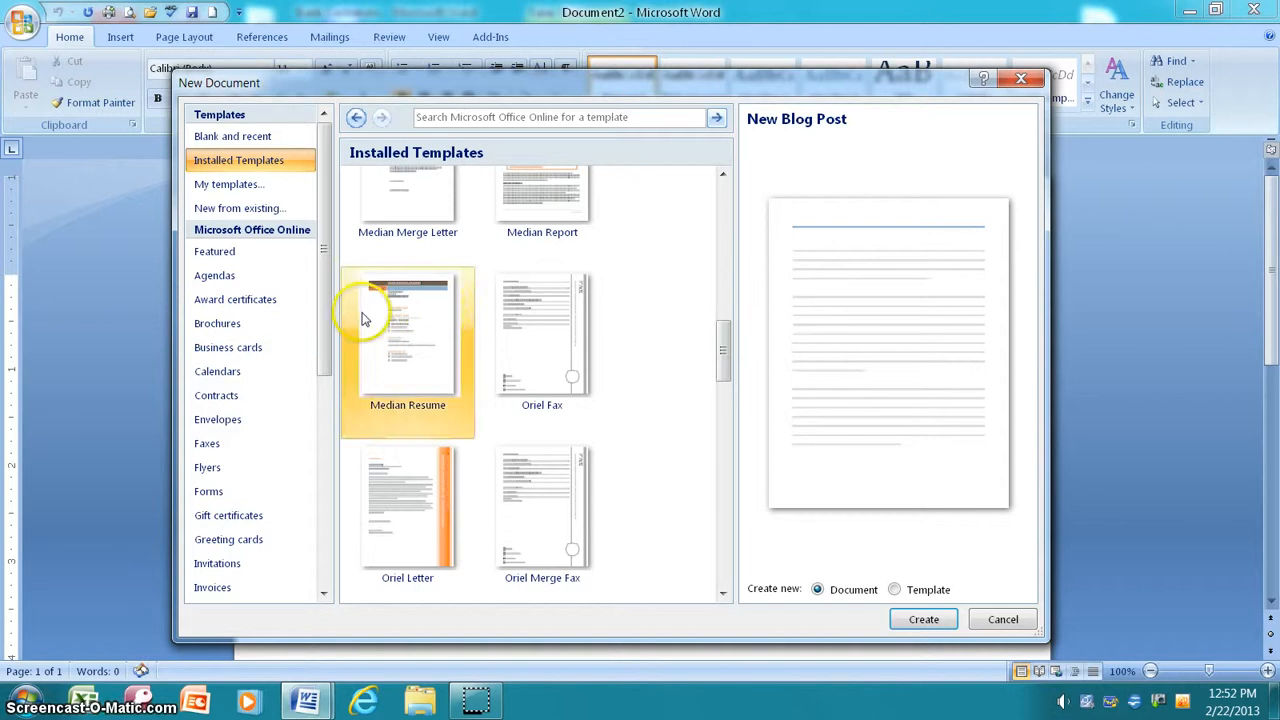
{"action": "left_click_drag", "start_coordinate": [323, 315], "coordinate": [331, 260]}
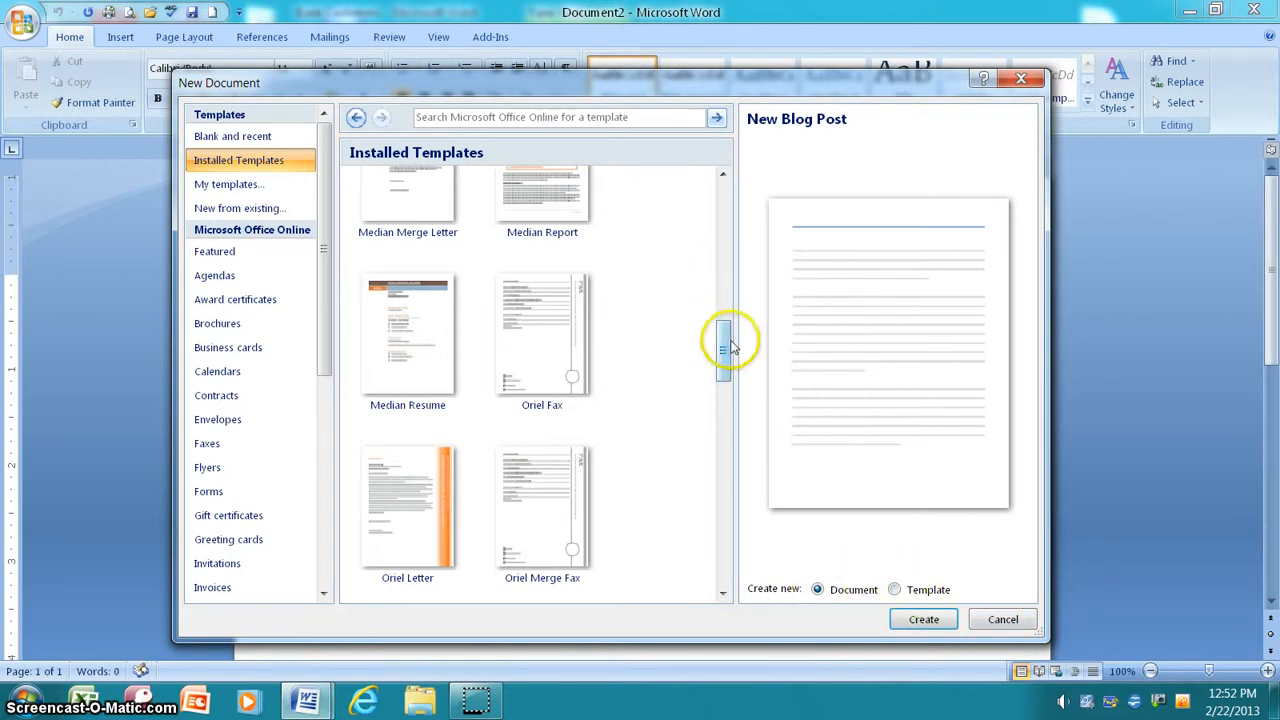
{"action": "left_click_drag", "start_coordinate": [730, 346], "coordinate": [716, 198]}
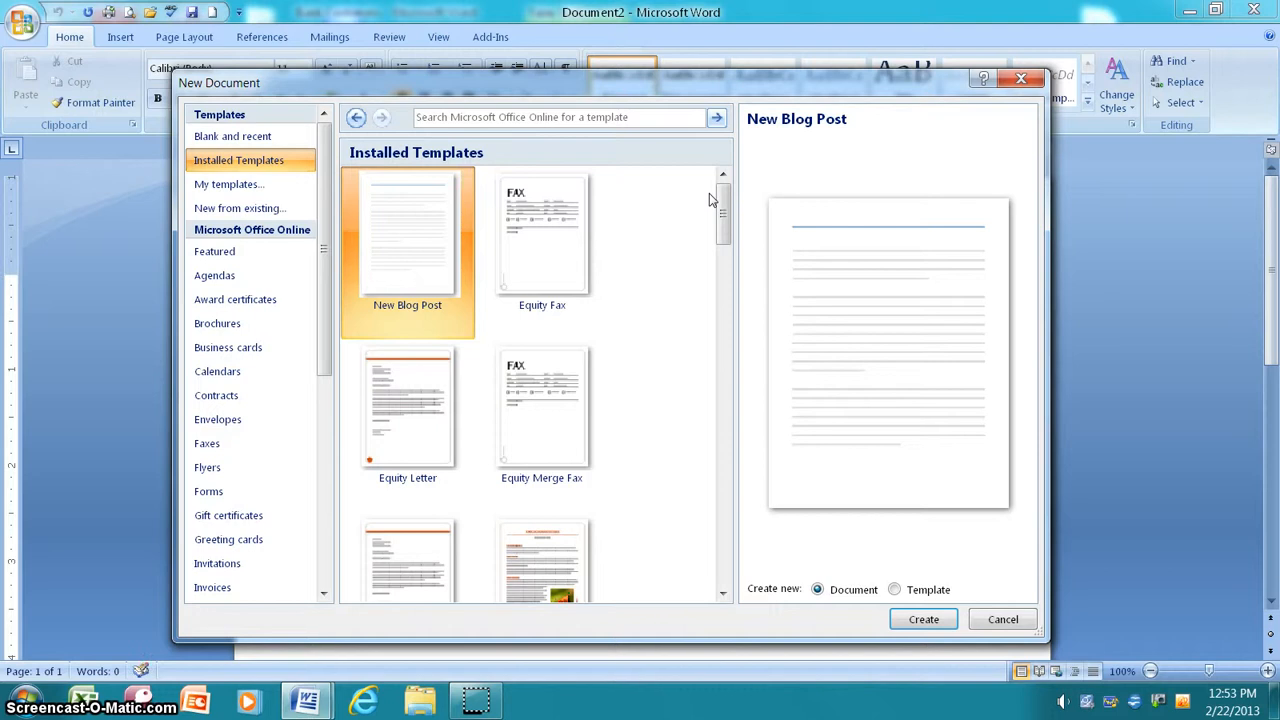
{"action": "left_click", "coordinate": [549, 262]}
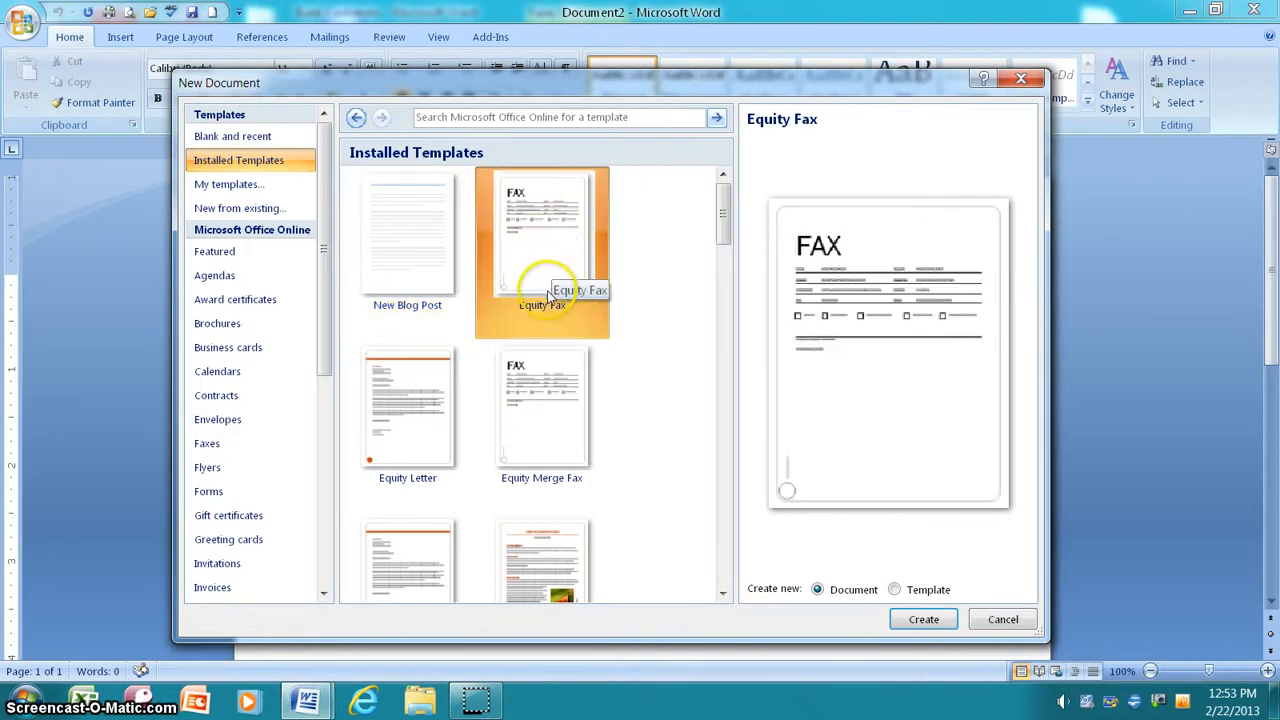
{"action": "left_click", "coordinate": [924, 621]}
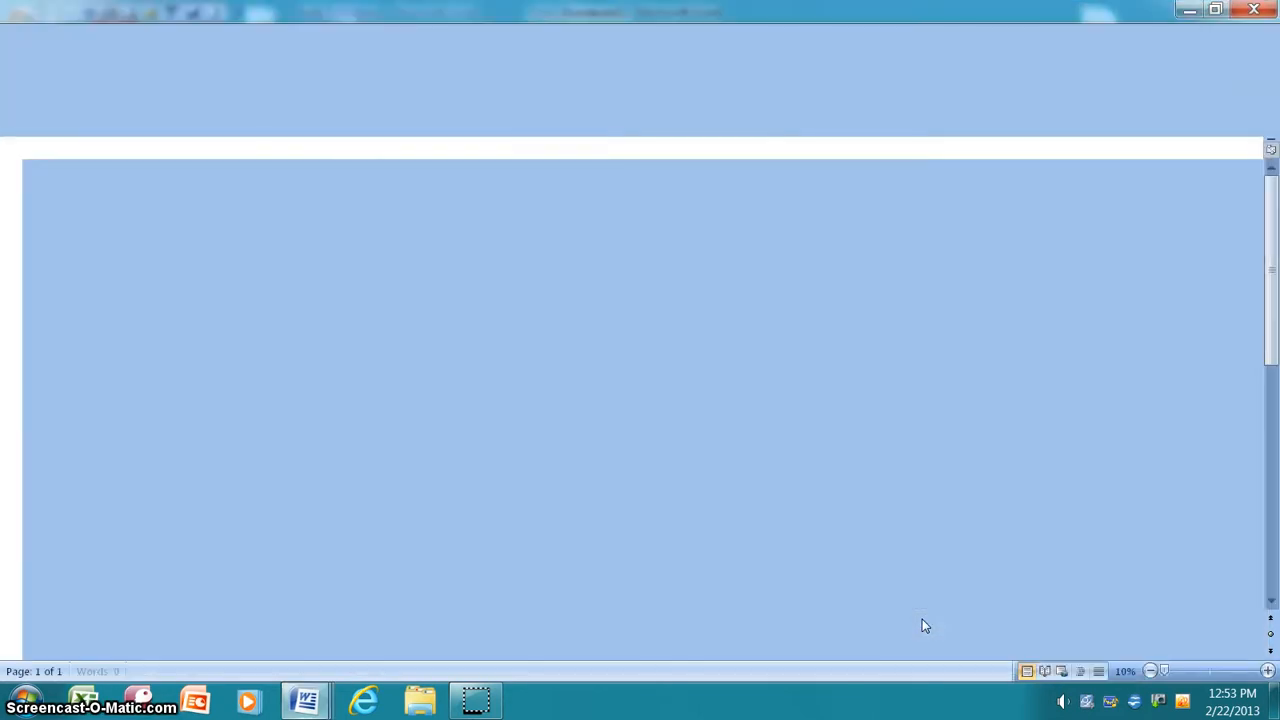
Step: Scroll down to view the new blank Equity Fax cover form
{"action": "scroll", "coordinate": [1270, 404], "scroll_direction": "down", "scroll_amount": 1}
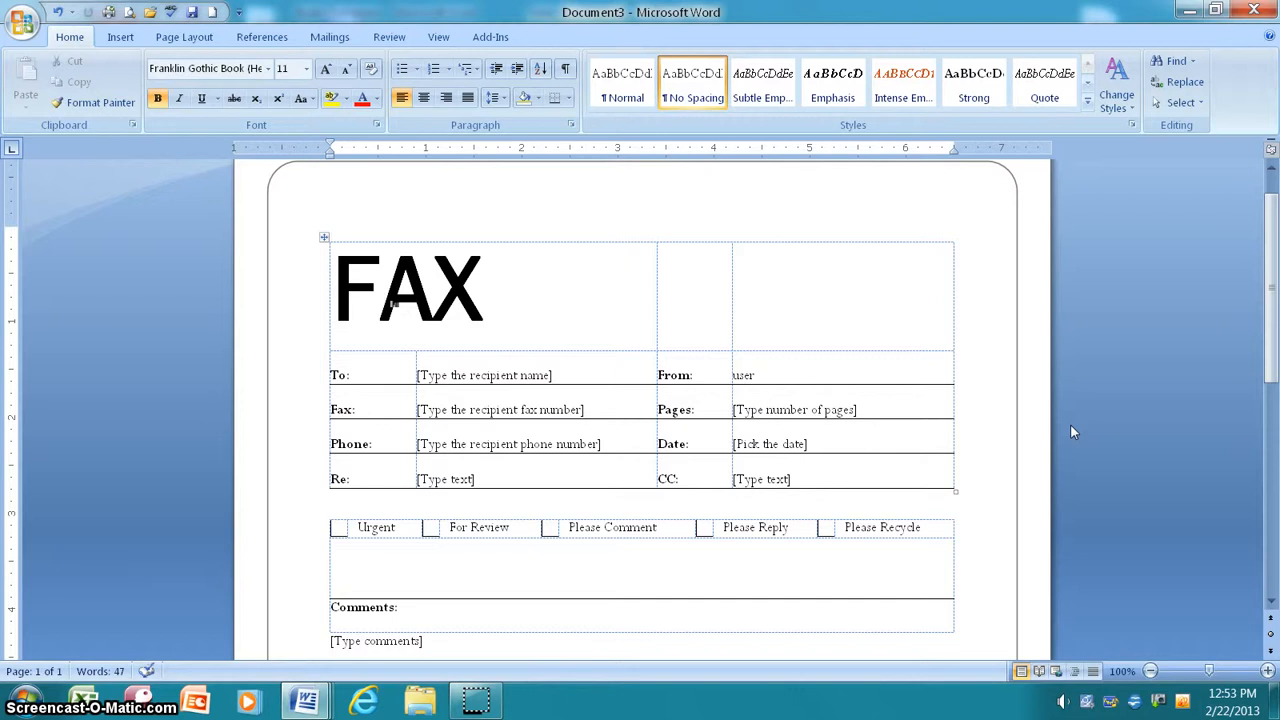
Step: Save as a Word Document, browsing to the Computer Apps 2007\Word Practice folder
{"action": "left_click", "coordinate": [22, 30]}
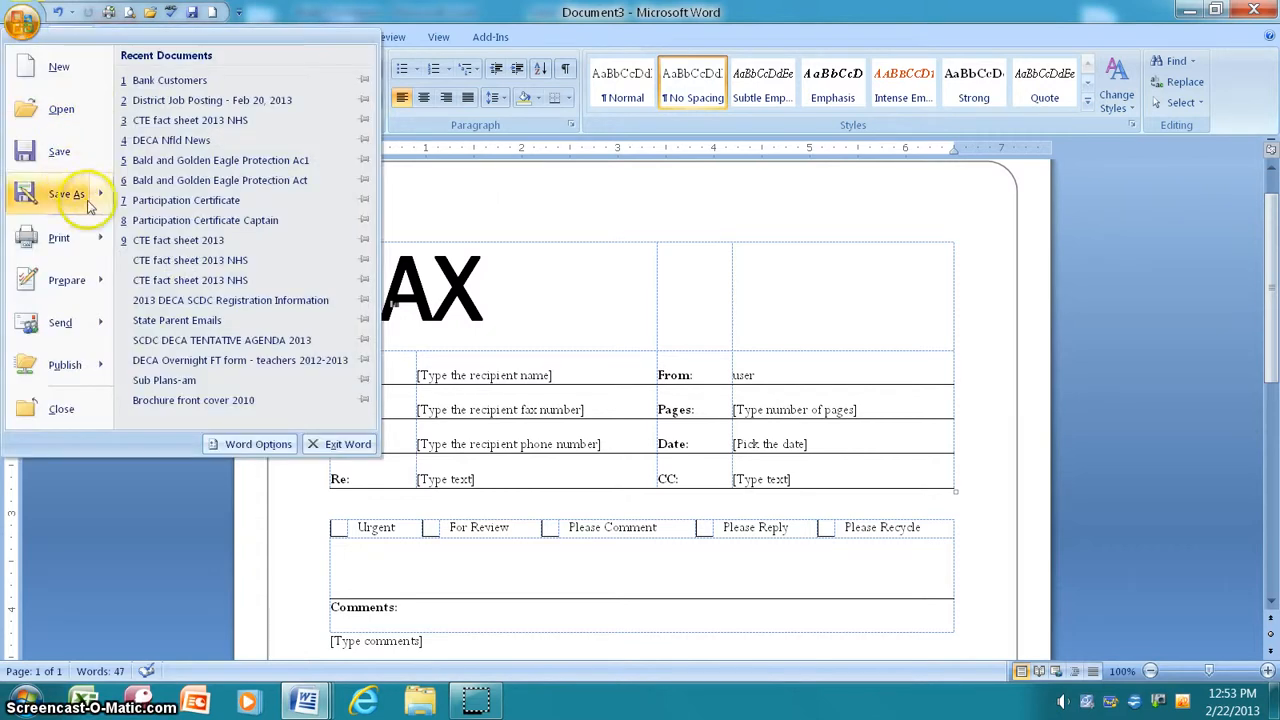
{"action": "mouse_move", "coordinate": [88, 196]}
{"action": "left_click", "coordinate": [176, 100]}
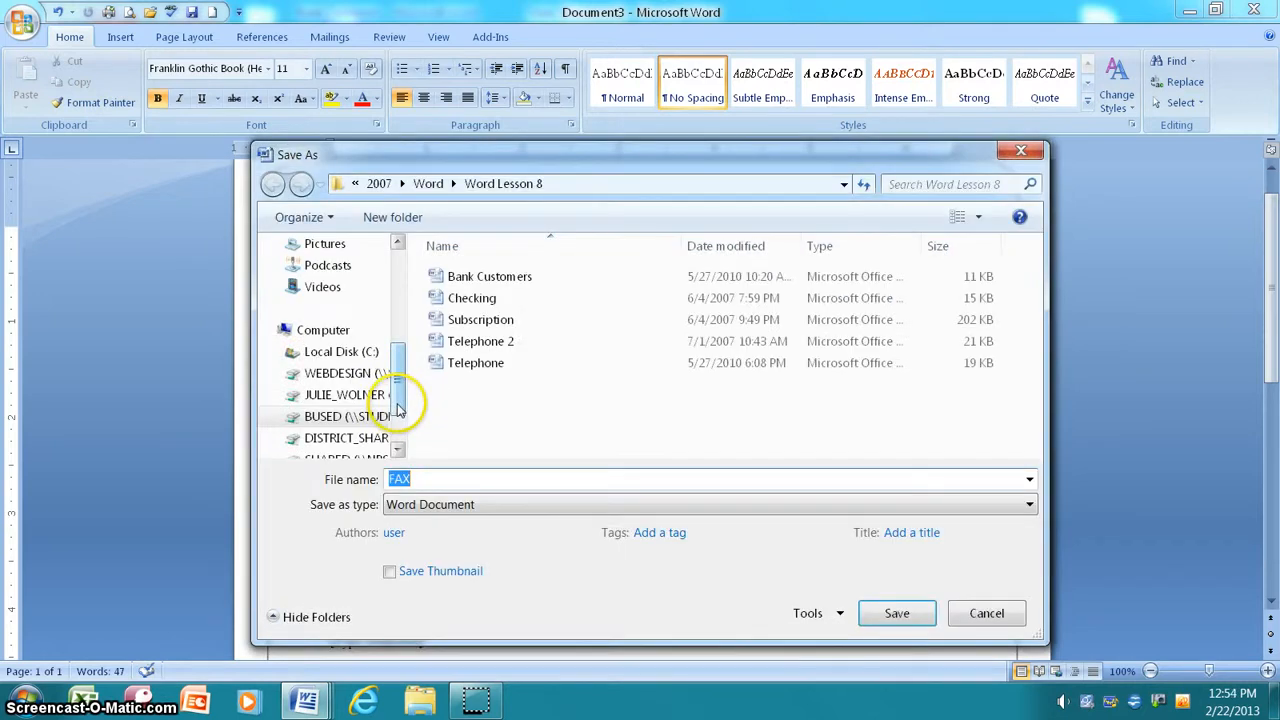
{"action": "left_click", "coordinate": [340, 398]}
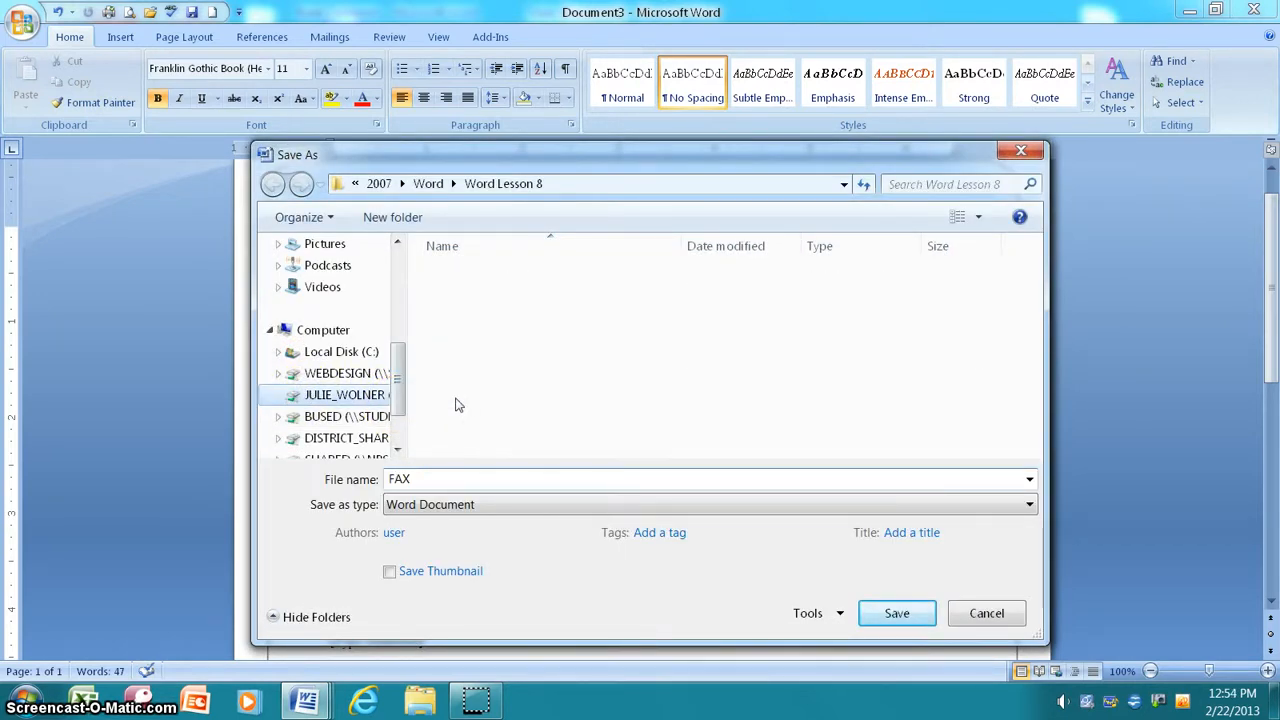
{"action": "left_click", "coordinate": [458, 363]}
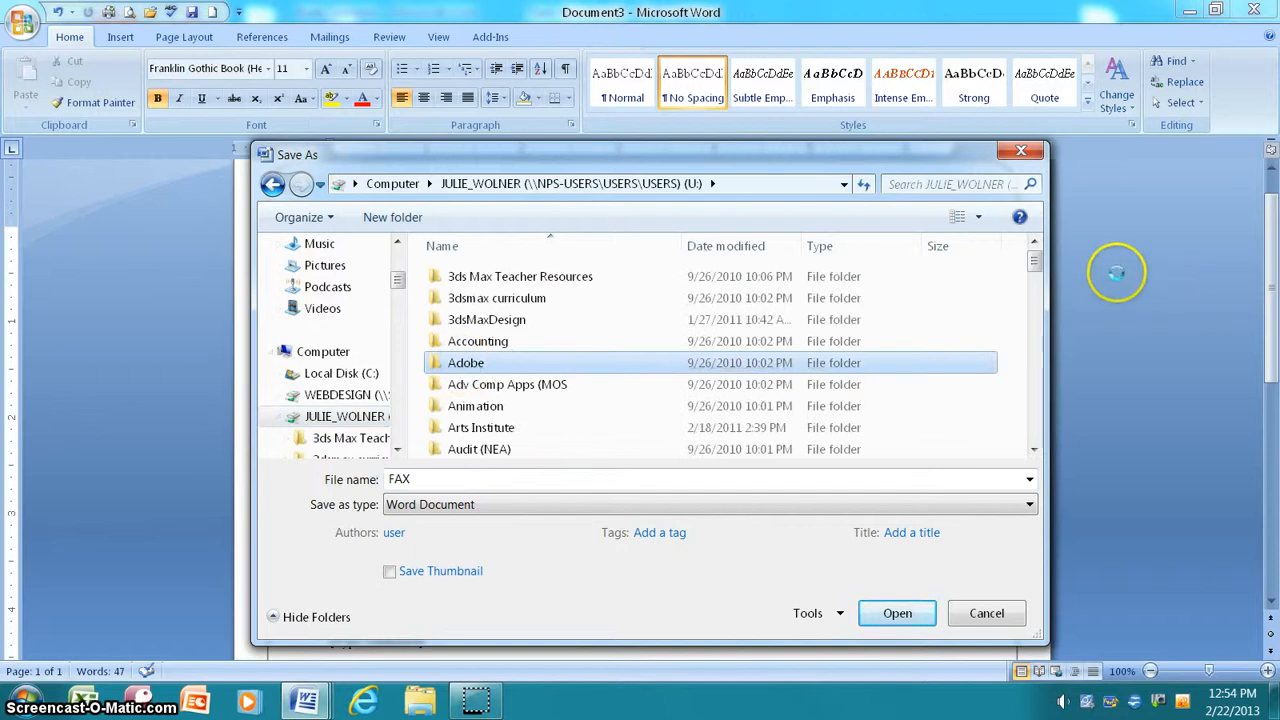
{"action": "left_click_drag", "start_coordinate": [1036, 262], "coordinate": [1036, 308]}
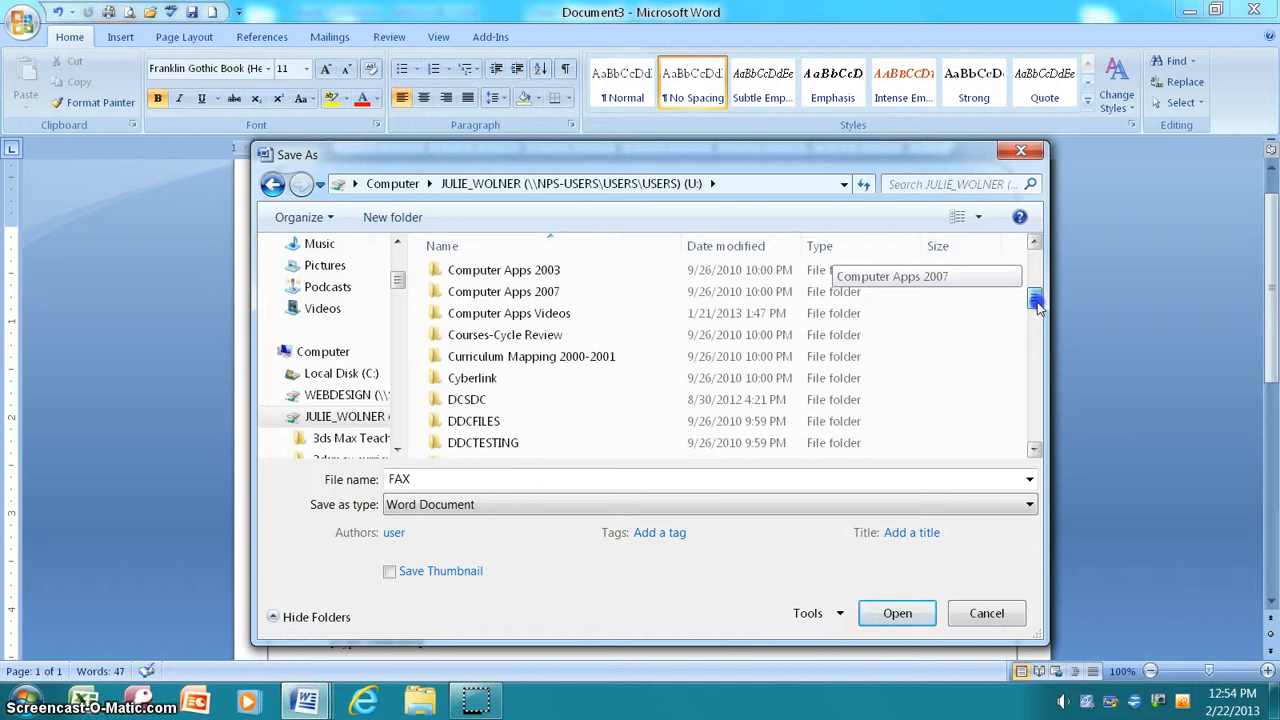
{"action": "left_click", "coordinate": [545, 291]}
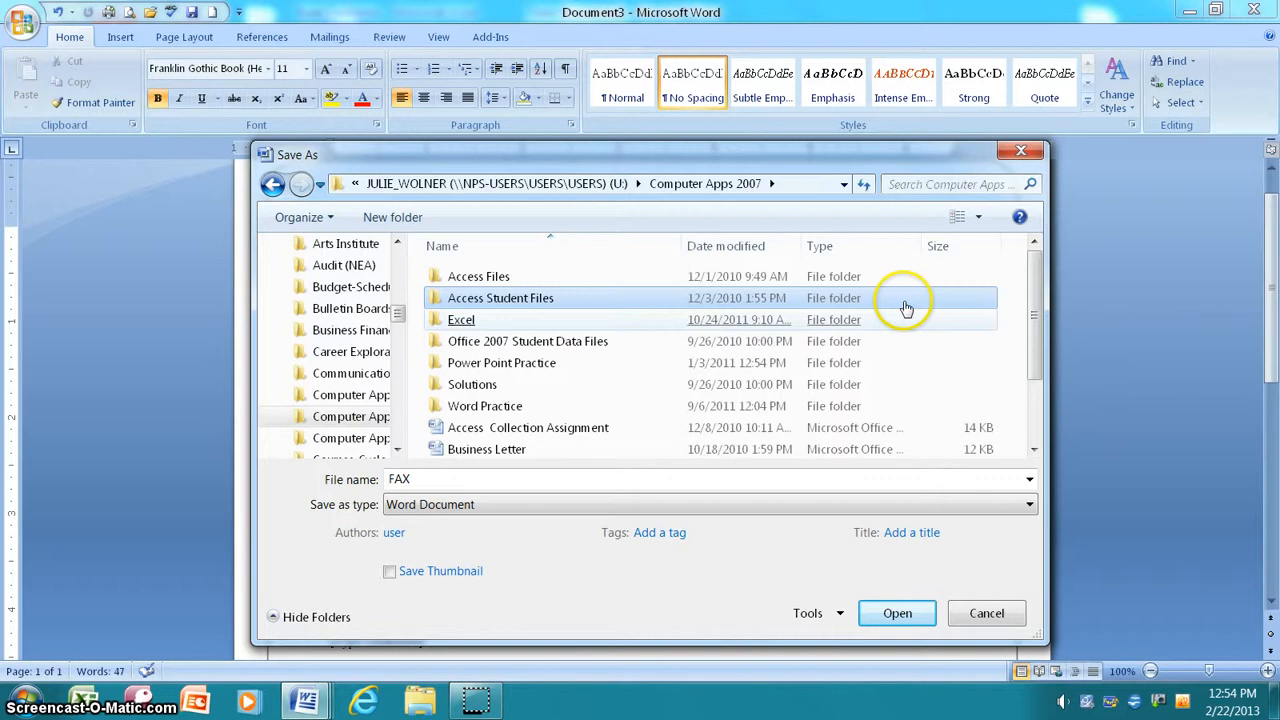
{"action": "left_click", "coordinate": [484, 408]}
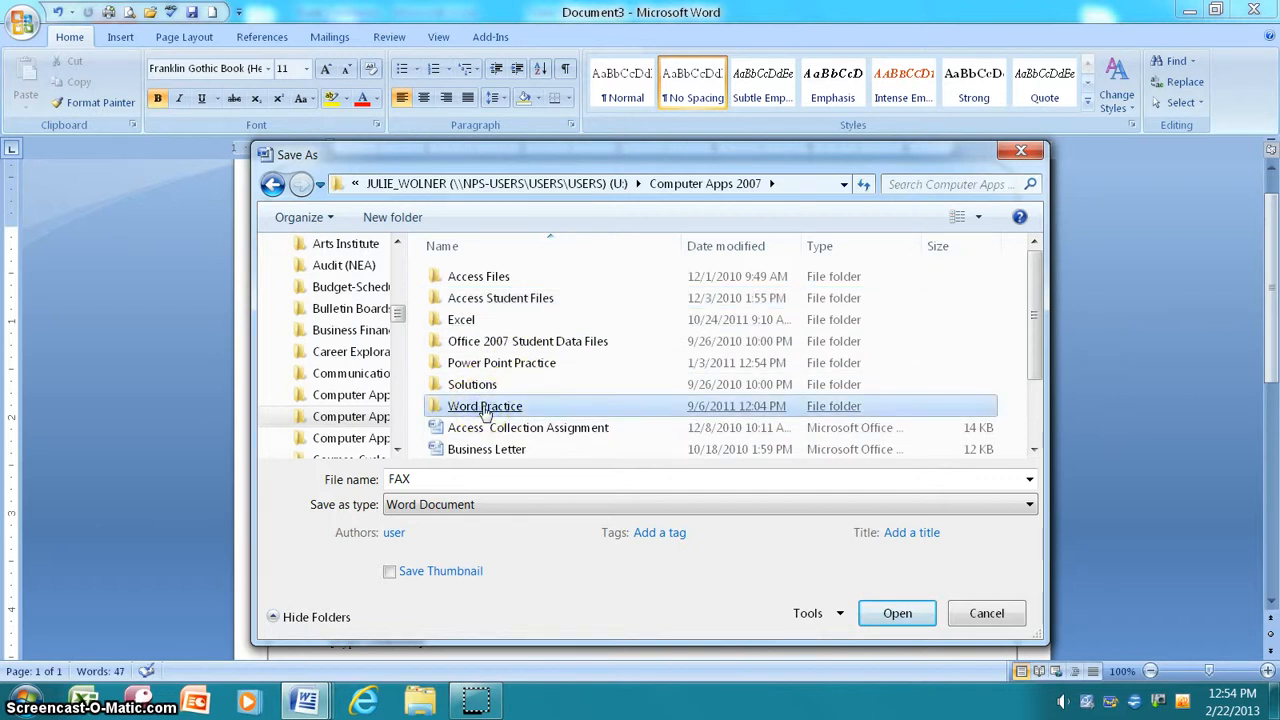
{"action": "left_click", "coordinate": [565, 322]}
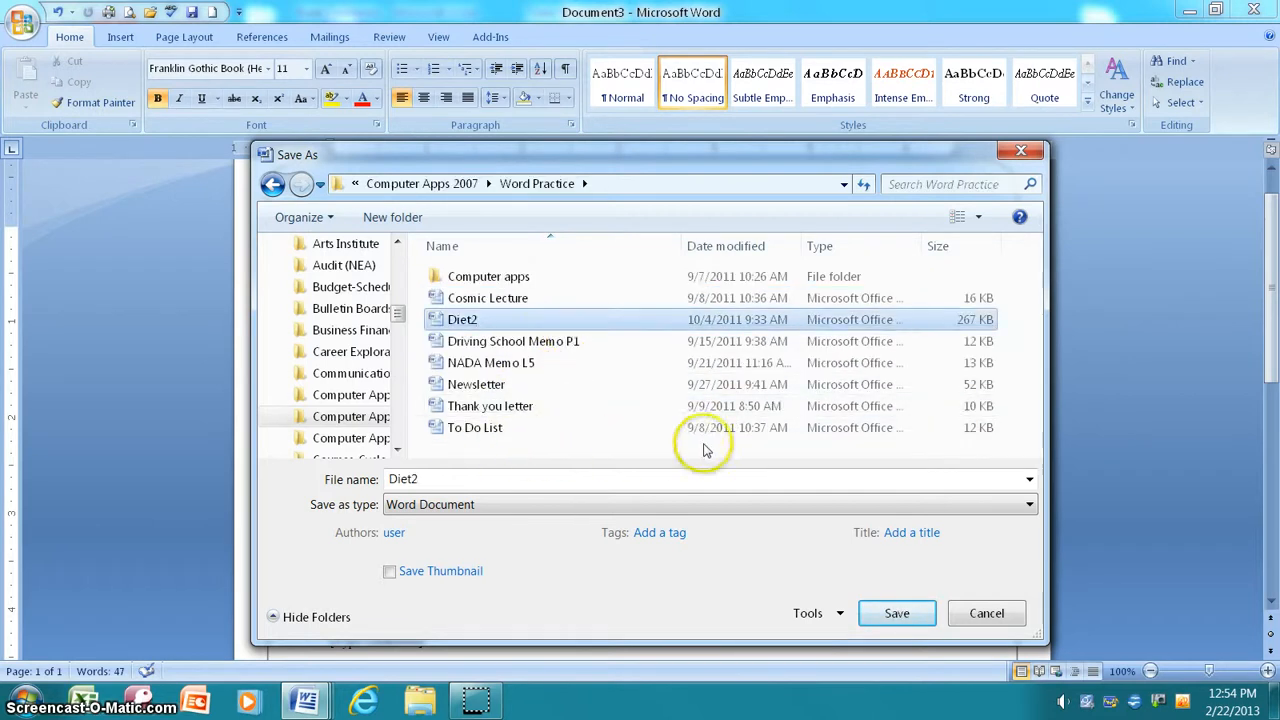
Step: Name the file 'Bank Fax' and save it
{"action": "left_click", "coordinate": [301, 478]}
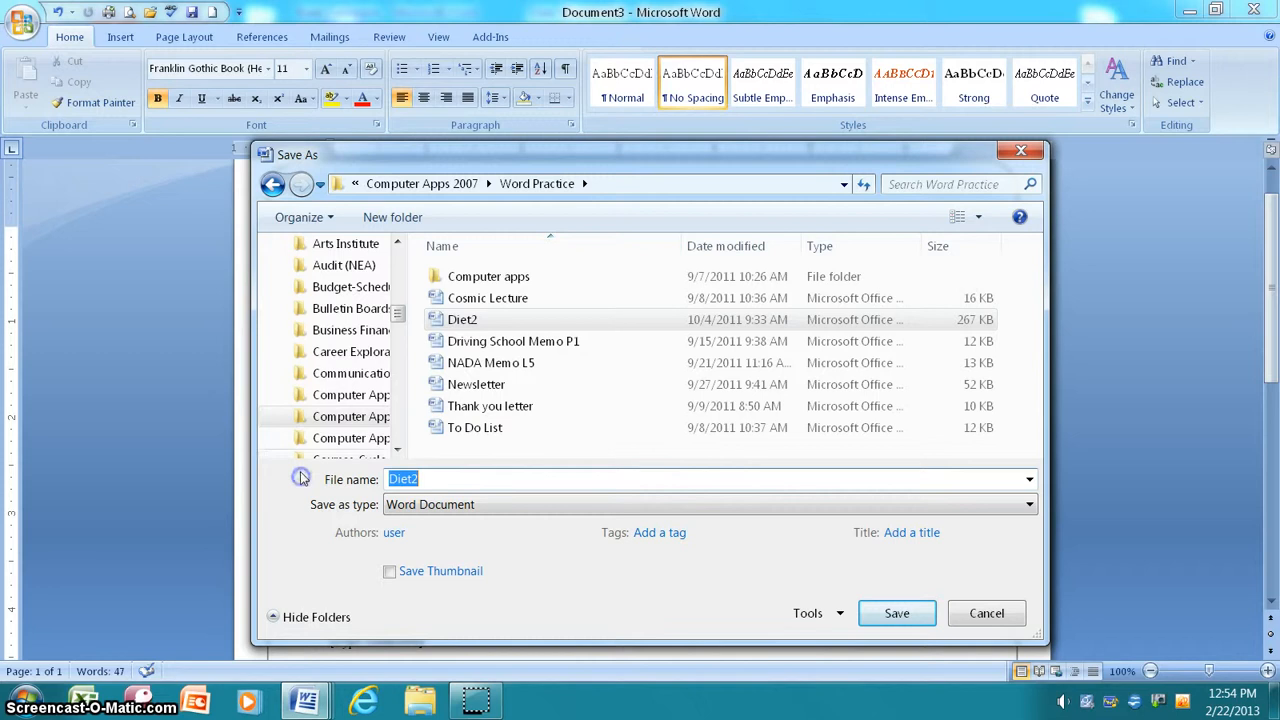
{"action": "type", "text": "N"}
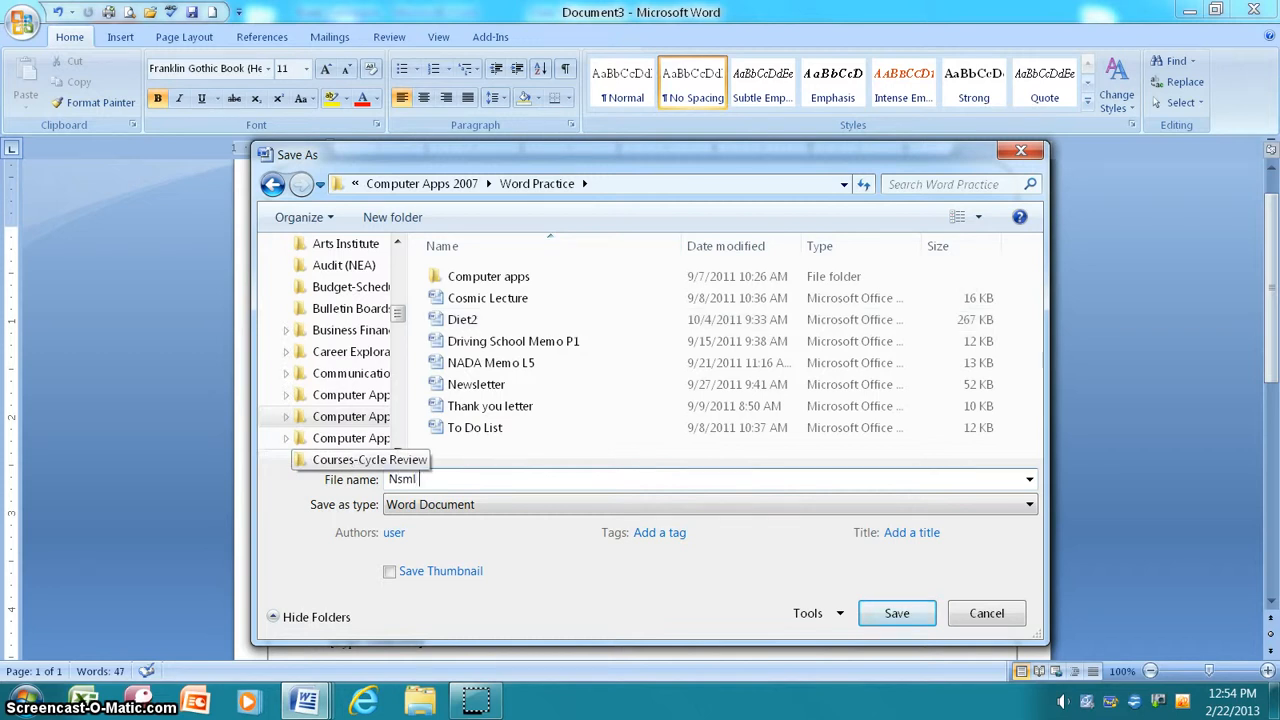
{"action": "type", "text": "sml"}
{"action": "key", "text": "BackSpace"}
{"action": "key", "text": "BackSpace"}
{"action": "key", "text": "BackSpace"}
{"action": "key", "text": "BackSpace"}
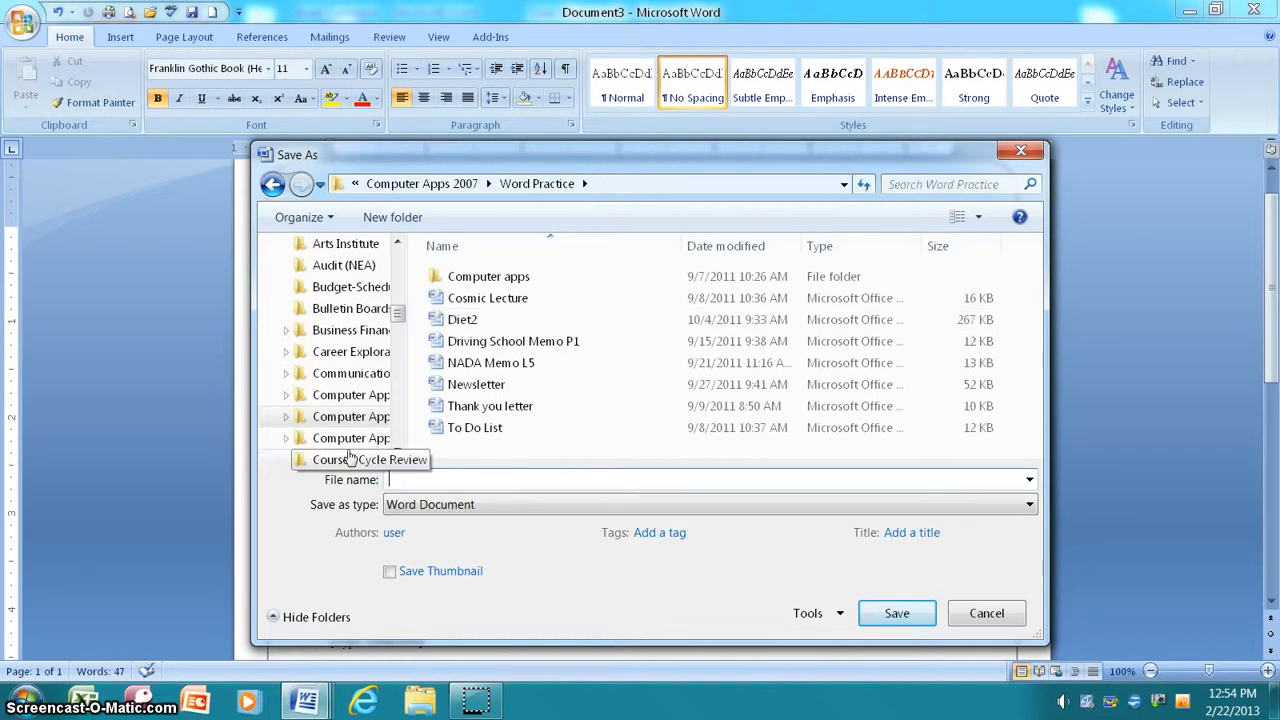
{"action": "type", "text": "Ban"}
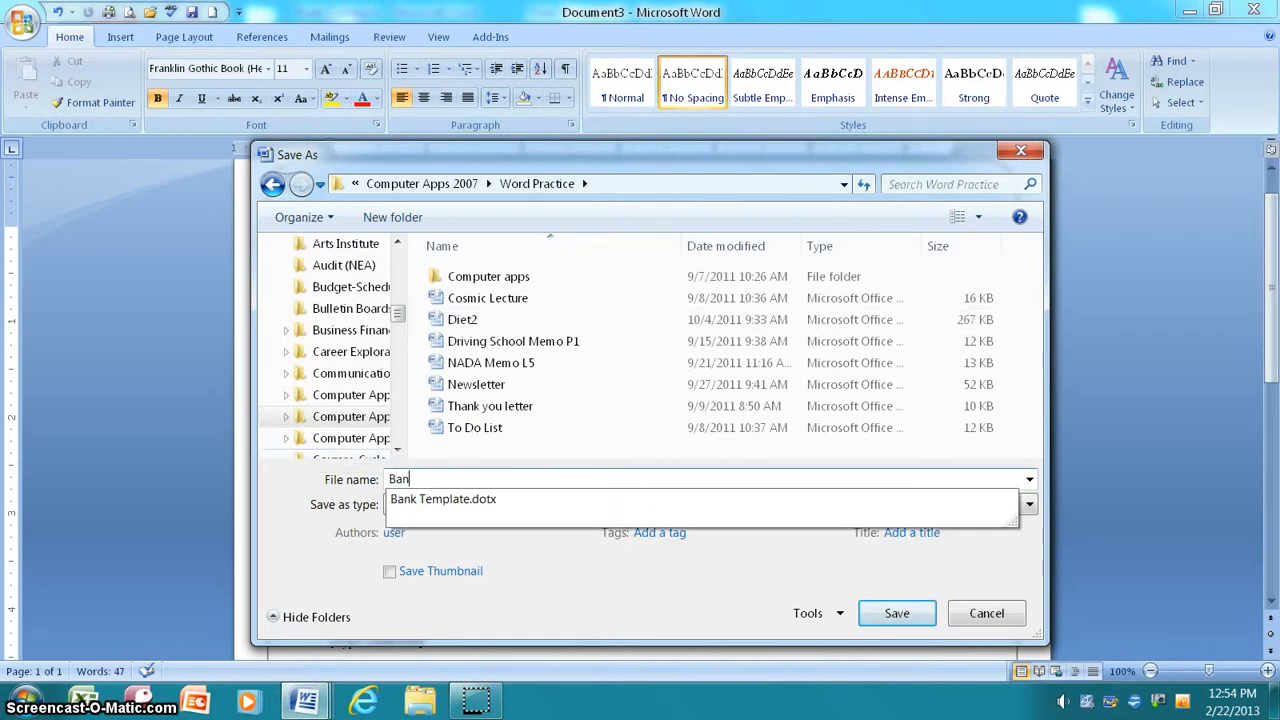
{"action": "type", "text": "k Fax"}
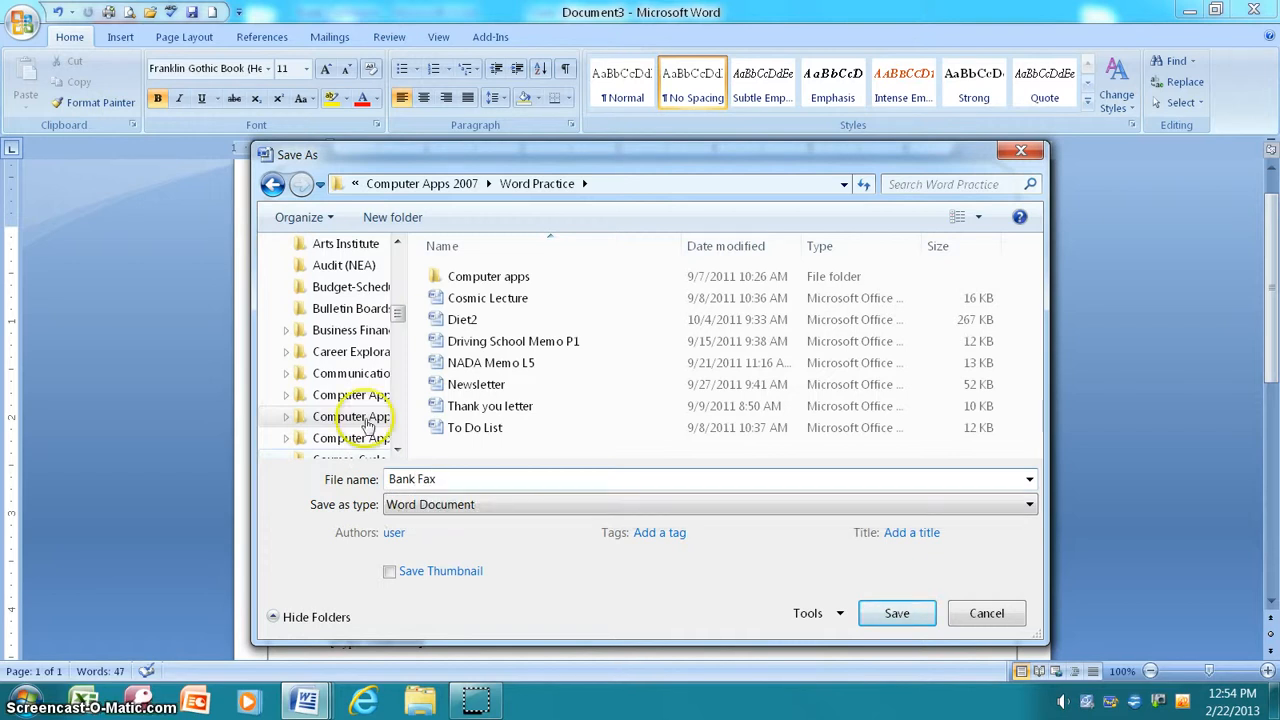
{"action": "left_click", "coordinate": [895, 615]}
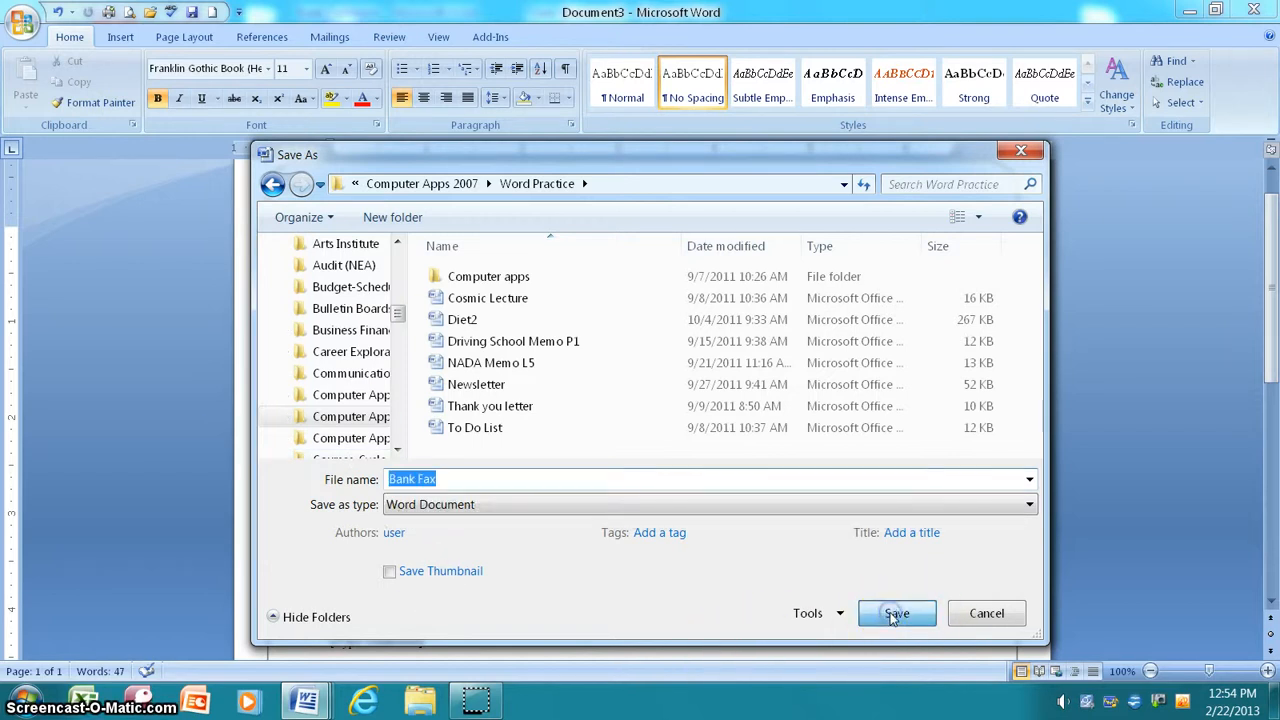
{"action": "left_click", "coordinate": [491, 353]}
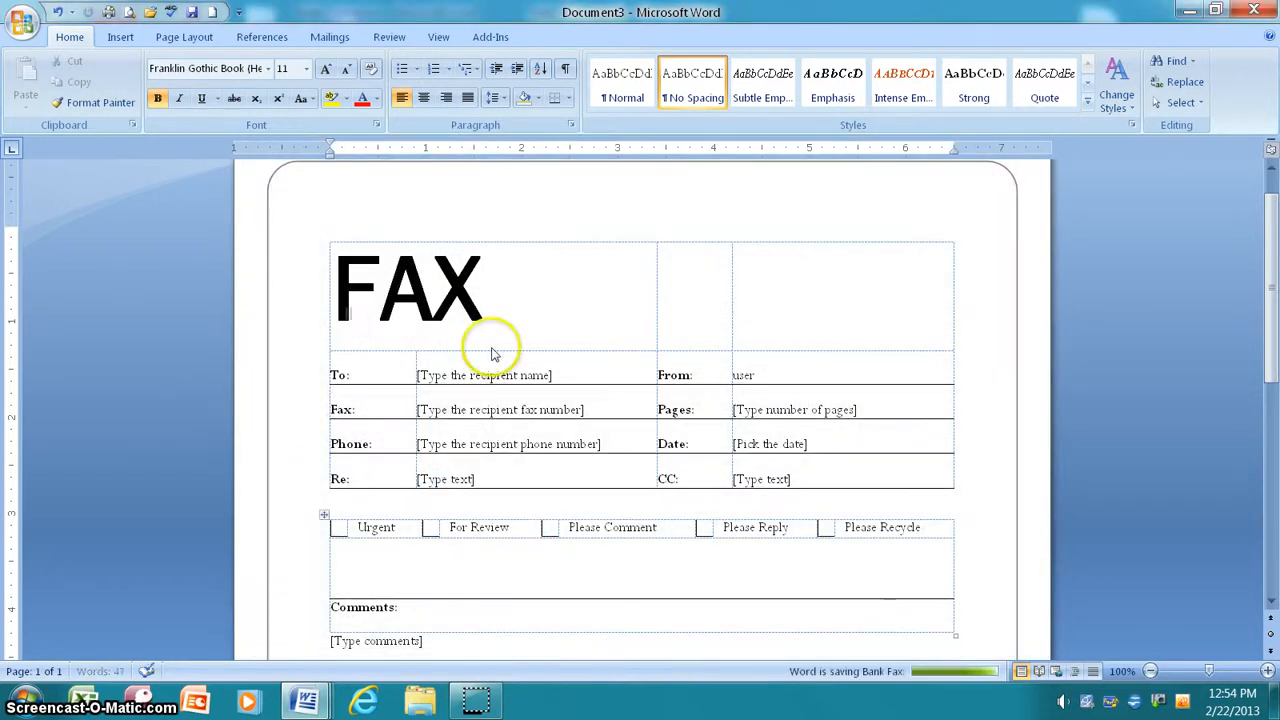
Step: Fill in the recipient's name with title Marketing Assistant, and the sender's name in From
{"action": "left_click", "coordinate": [497, 342]}
{"action": "left_click", "coordinate": [543, 372]}
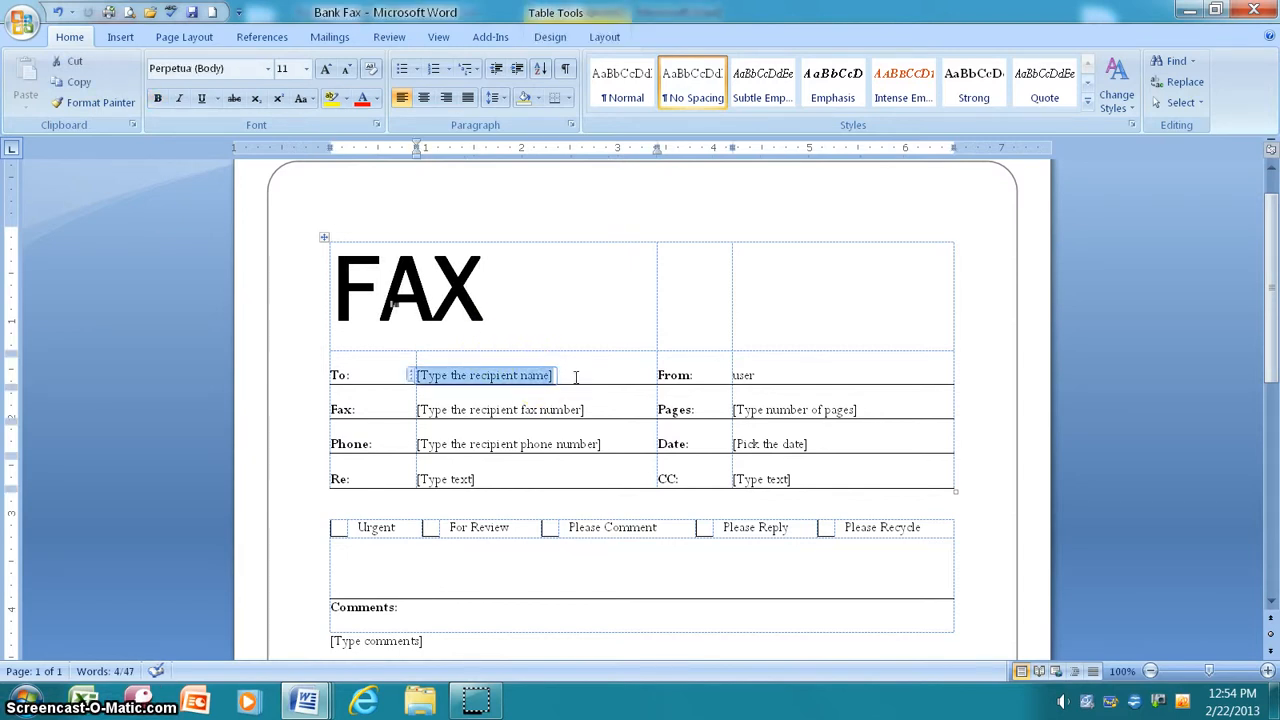
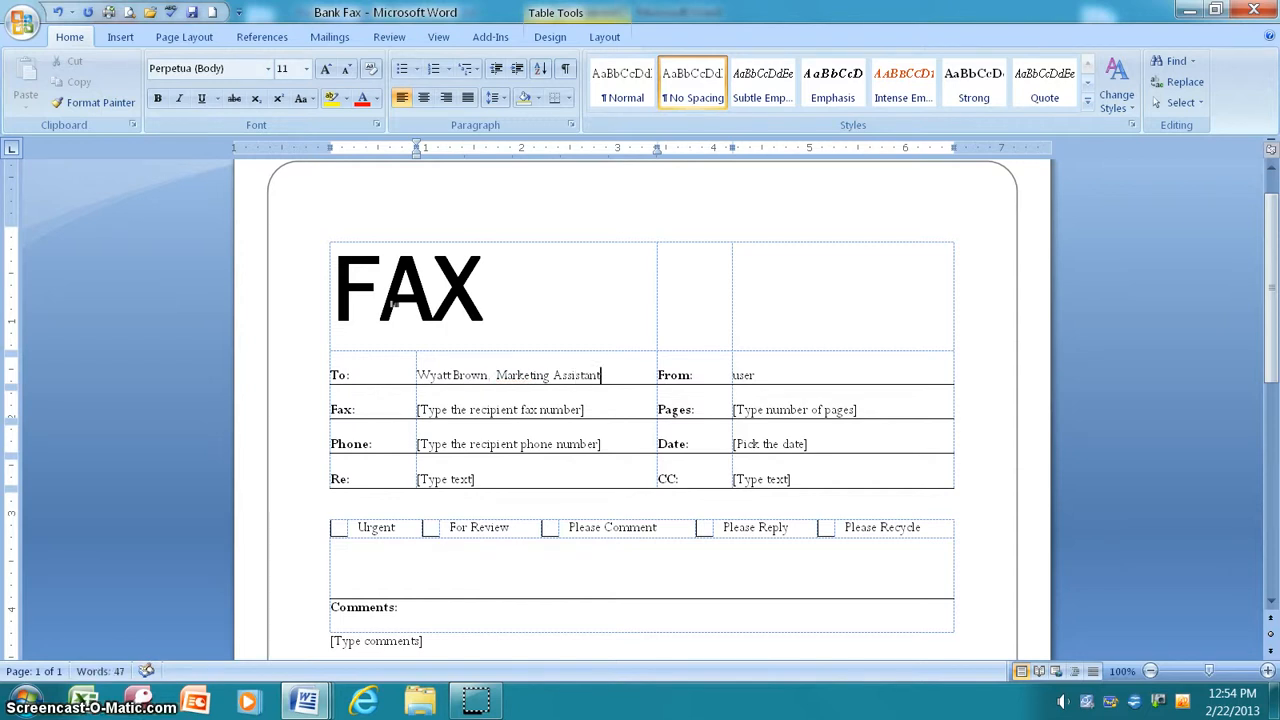
{"action": "left_click", "coordinate": [745, 375]}
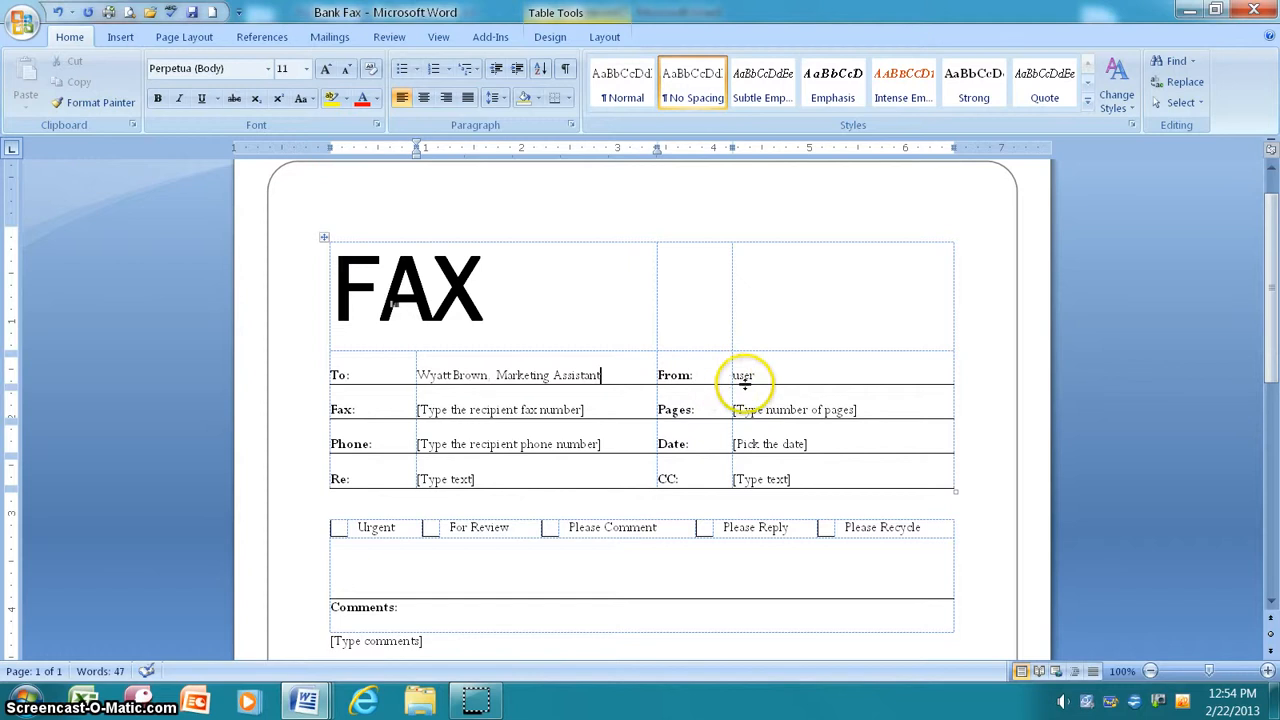
{"action": "mouse_move", "coordinate": [757, 375]}
{"action": "left_mouse_down"}
{"action": "mouse_move", "coordinate": [722, 376]}
{"action": "mouse_move", "coordinate": [737, 375]}
{"action": "left_mouse_up"}
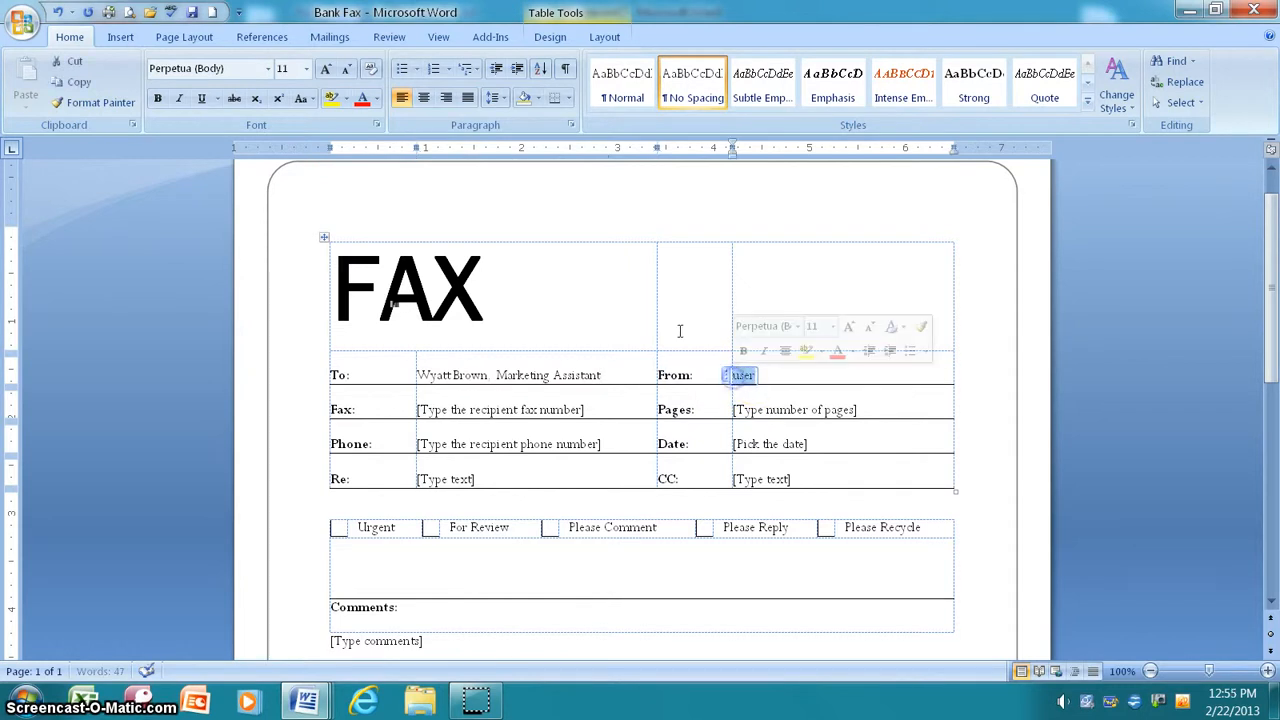
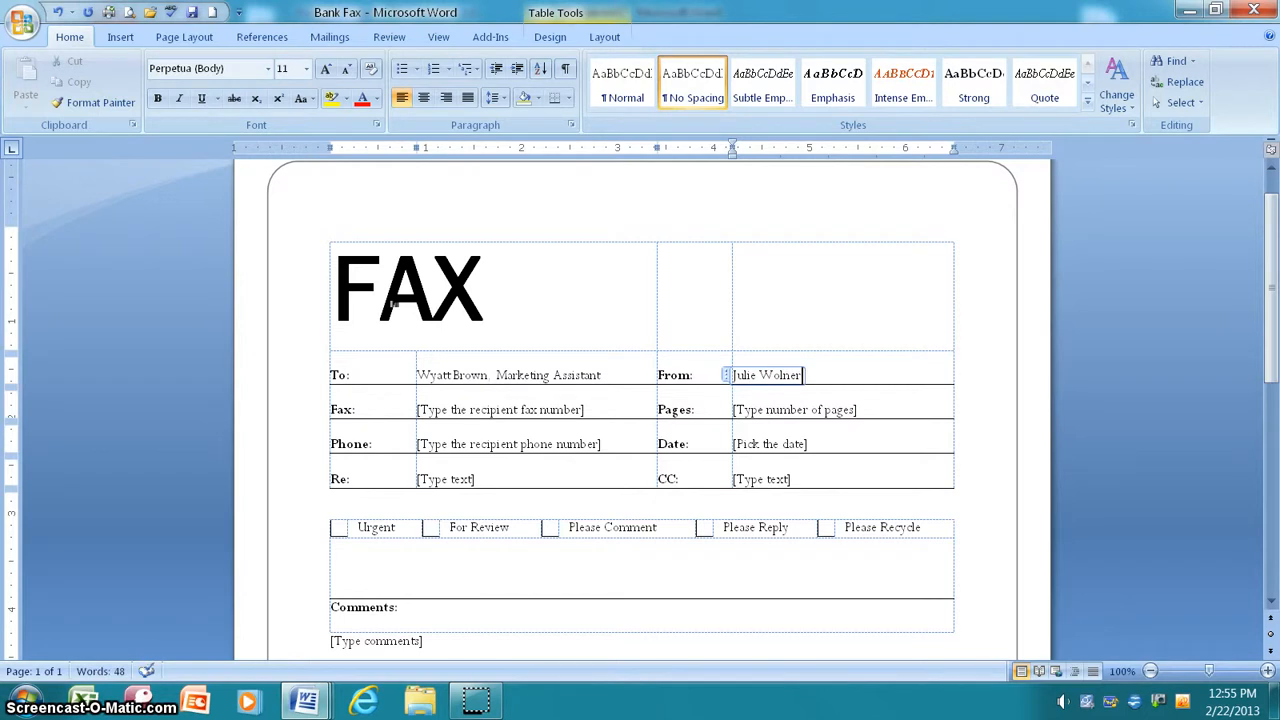
Step: Enter the recipient's fax number in the Fax field, correcting a mistyped digit
{"action": "left_click", "coordinate": [578, 412]}
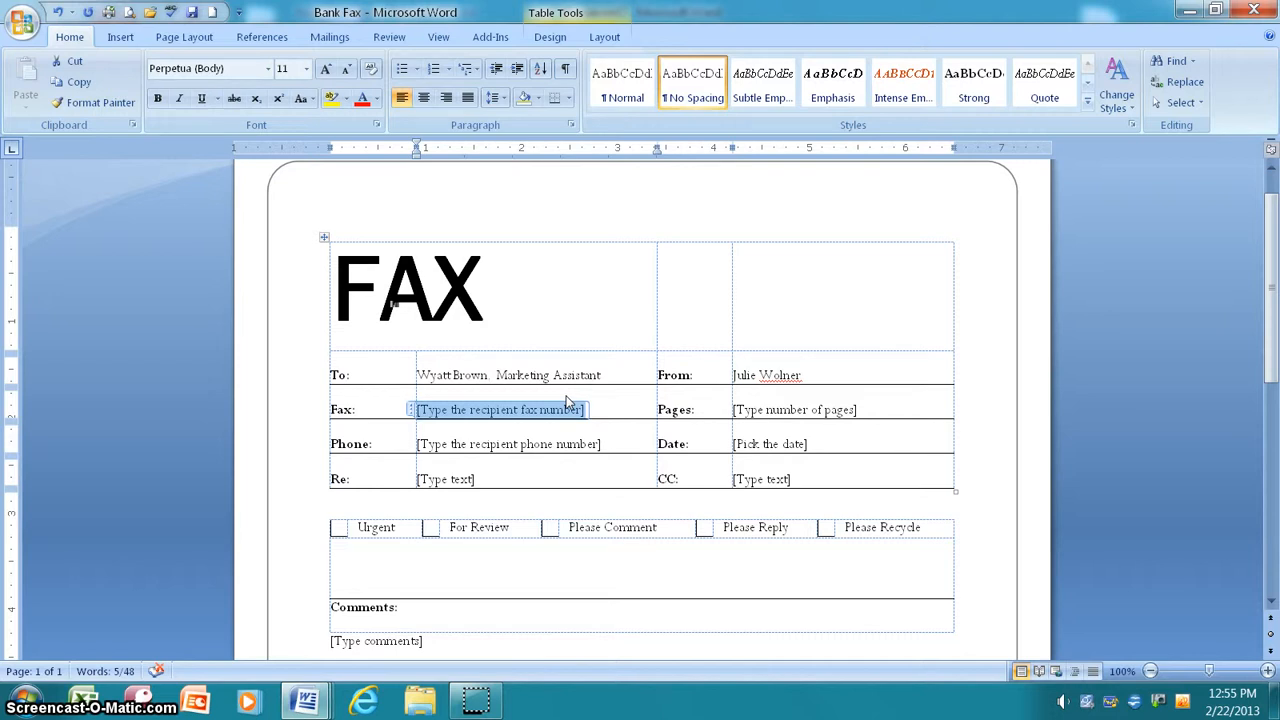
{"action": "type", "text": "914"}
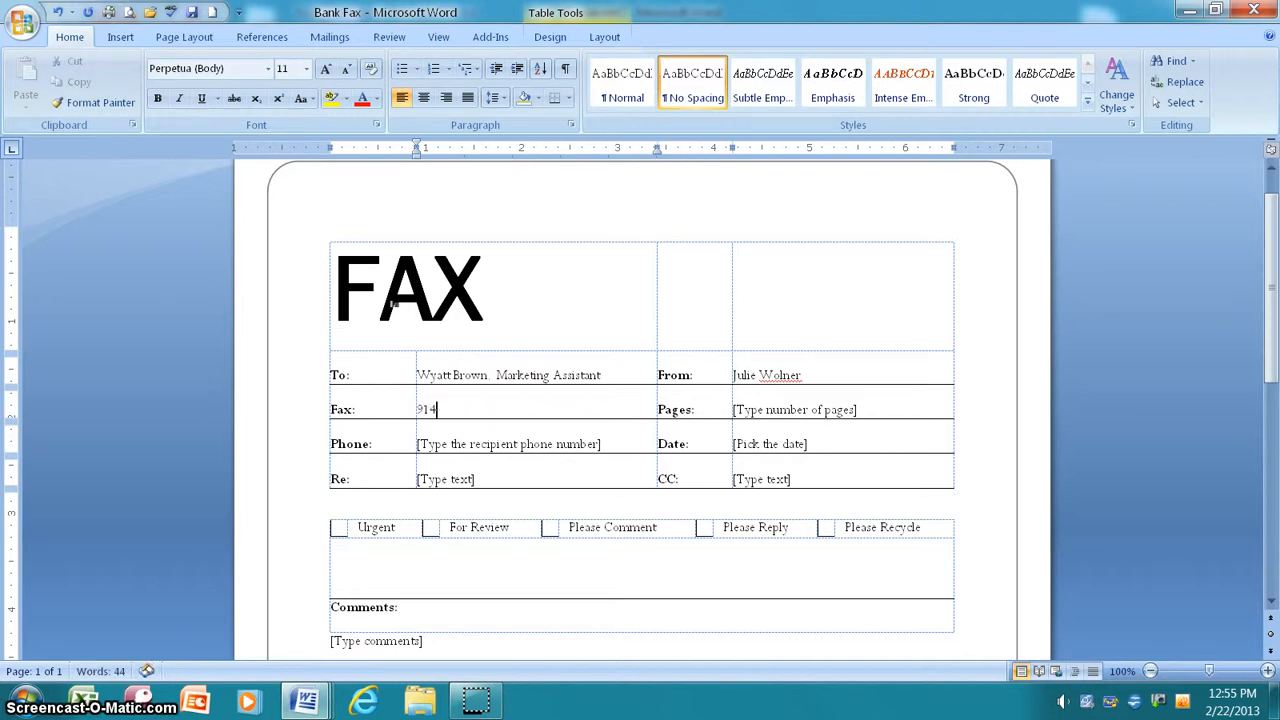
{"action": "type", "text": "-555-7"}
{"action": "key", "text": "BackSpace"}
{"action": "type", "text": "6409"}
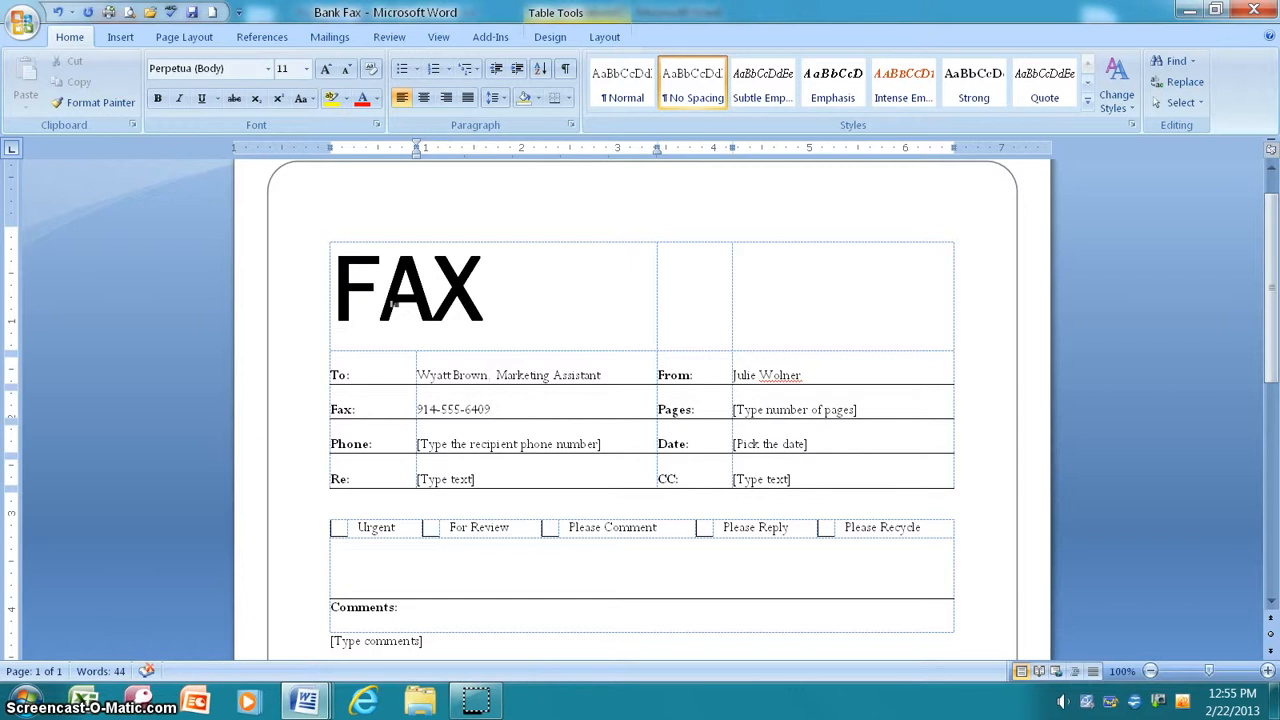
Step: Set Pages to 2, enter the recipient's phone number, and pick 2/22/2013 as the date
{"action": "left_click", "coordinate": [745, 400]}
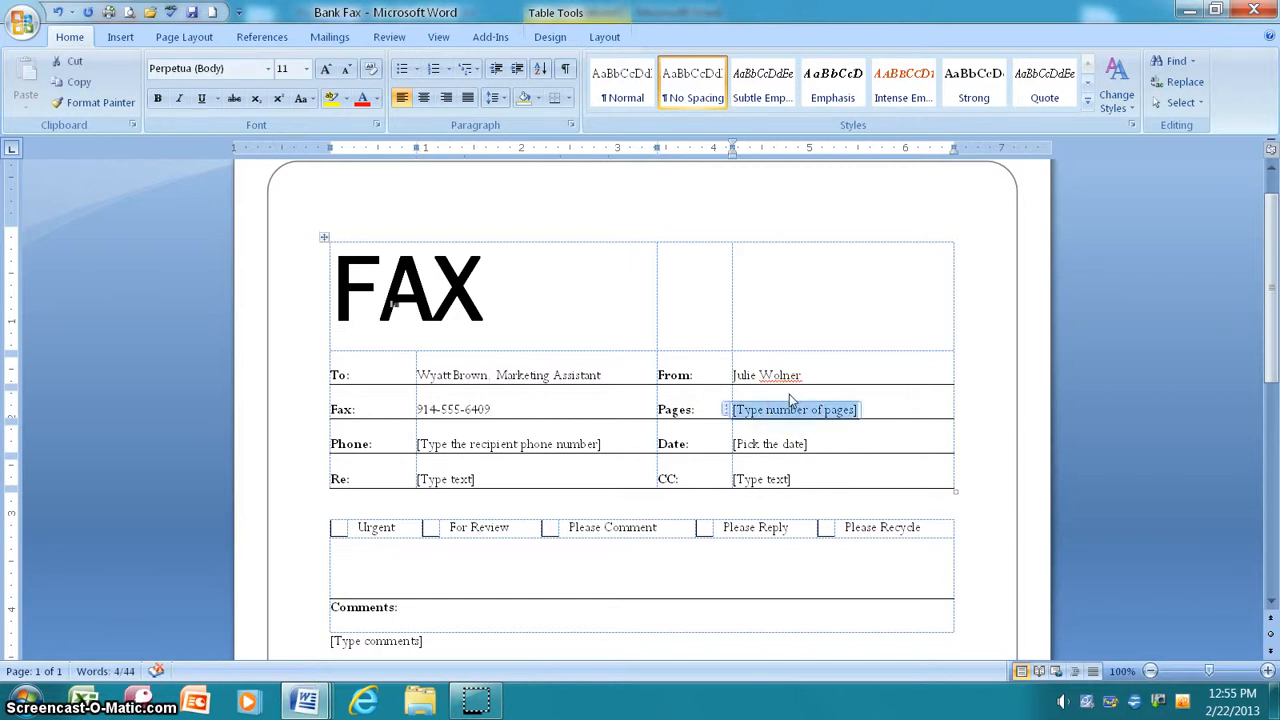
{"action": "type", "text": "2"}
{"action": "left_click", "coordinate": [515, 443]}
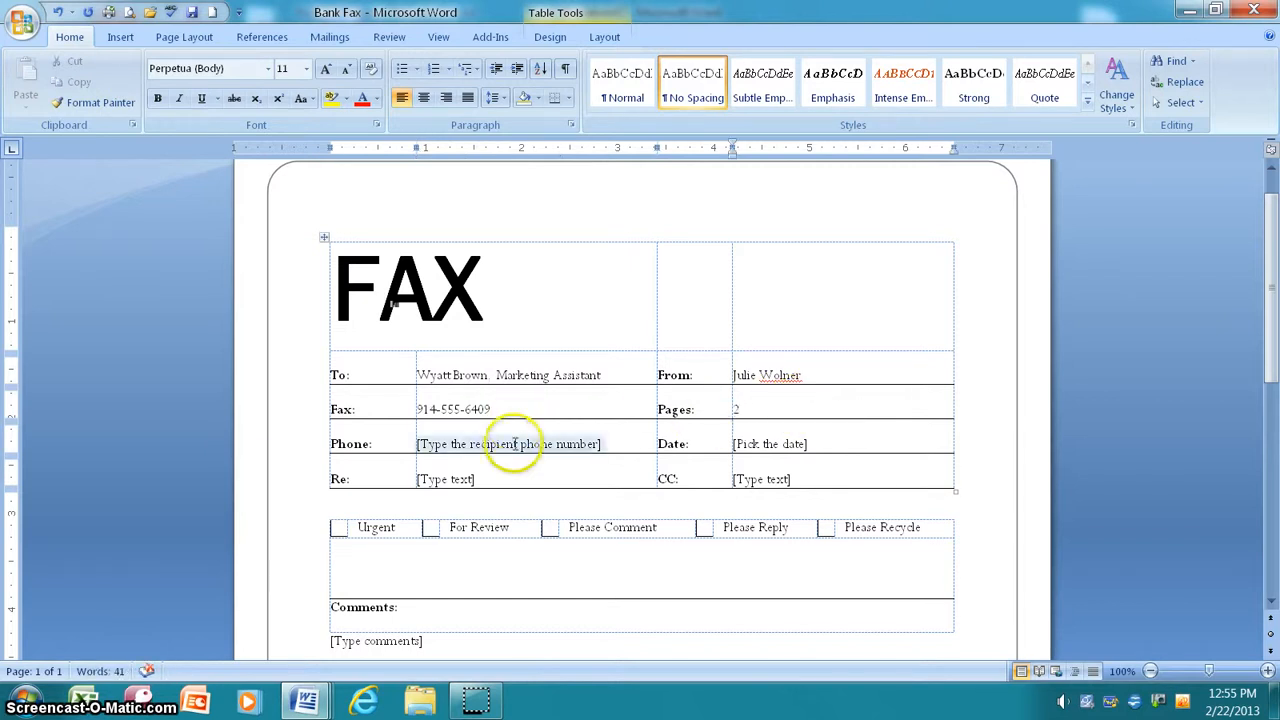
{"action": "left_click", "coordinate": [543, 443]}
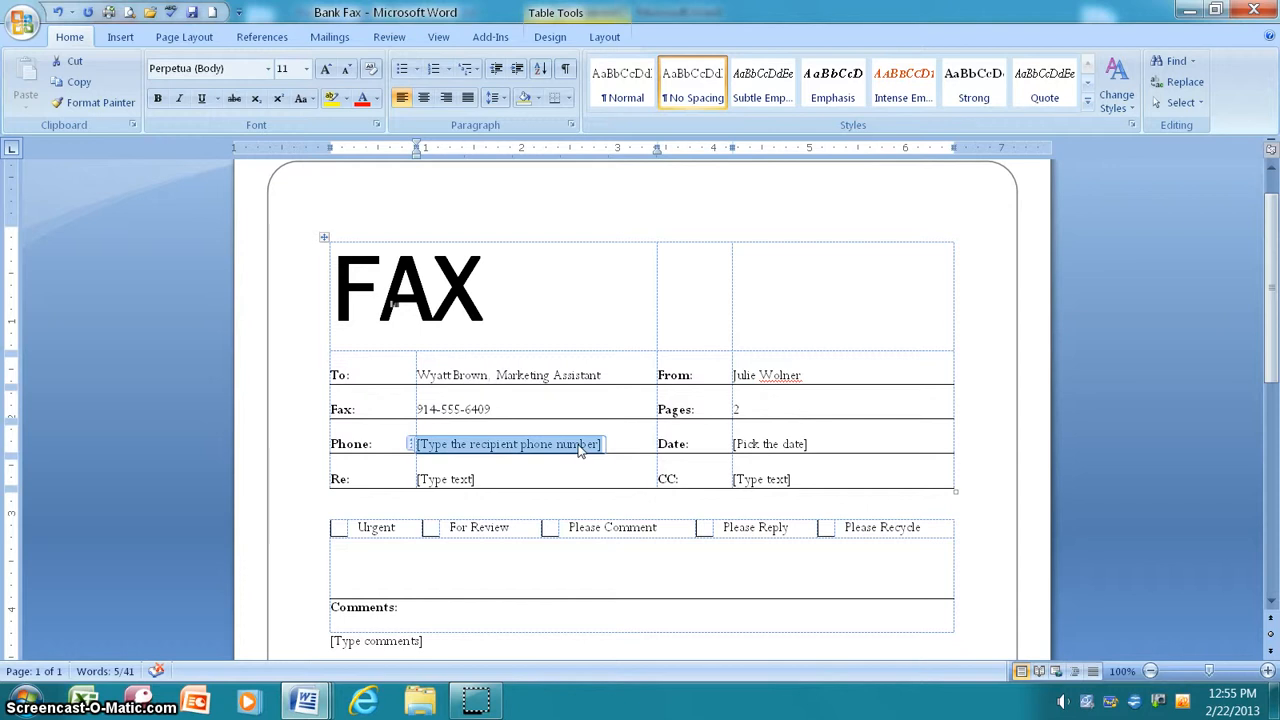
{"action": "type", "text": "14"}
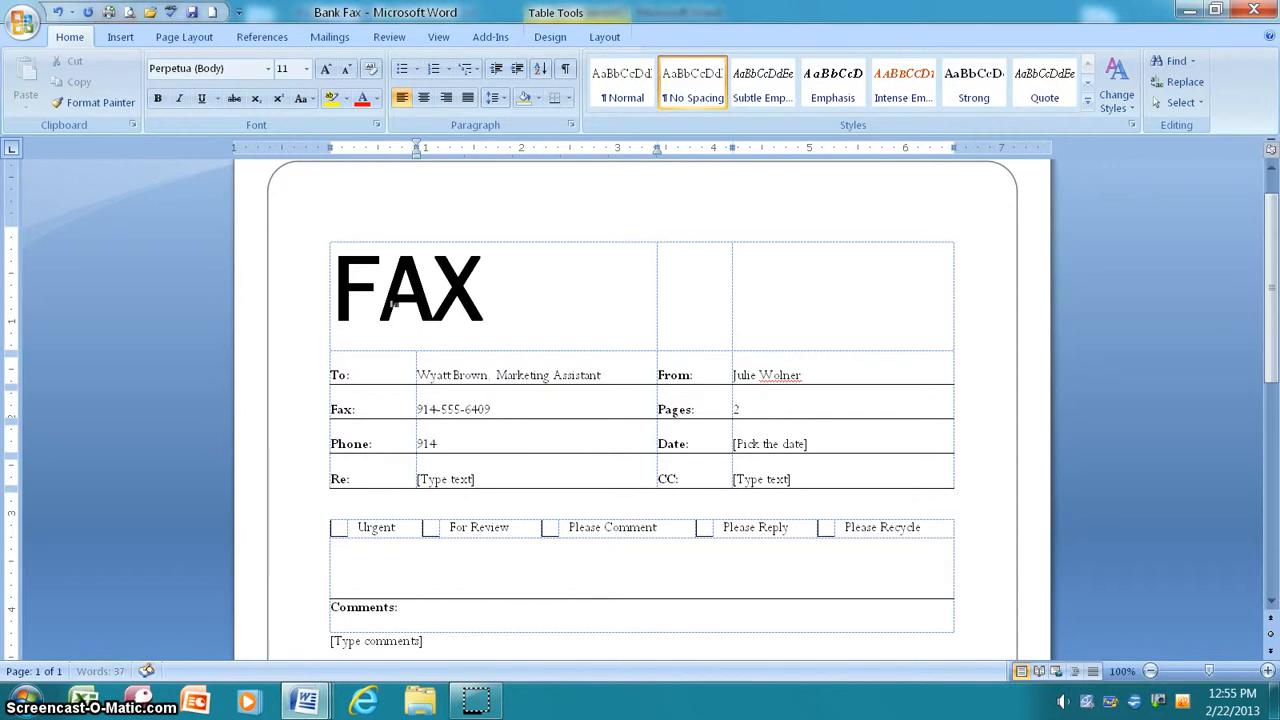
{"action": "type", "text": "-555-6410"}
{"action": "left_click", "coordinate": [770, 443]}
{"action": "left_click", "coordinate": [822, 443]}
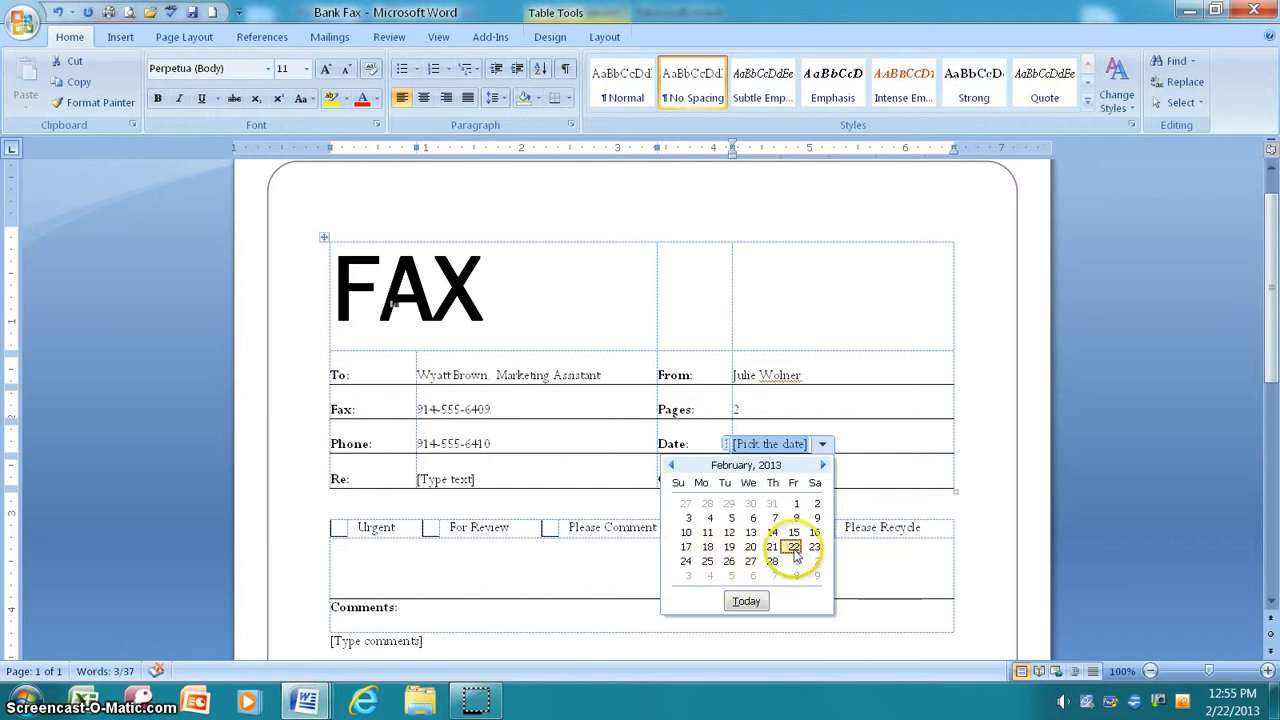
{"action": "left_click", "coordinate": [793, 546]}
Step: Set Re to 'New Account Campaign' and CC to the bank manager's name and title
{"action": "left_click", "coordinate": [445, 479]}
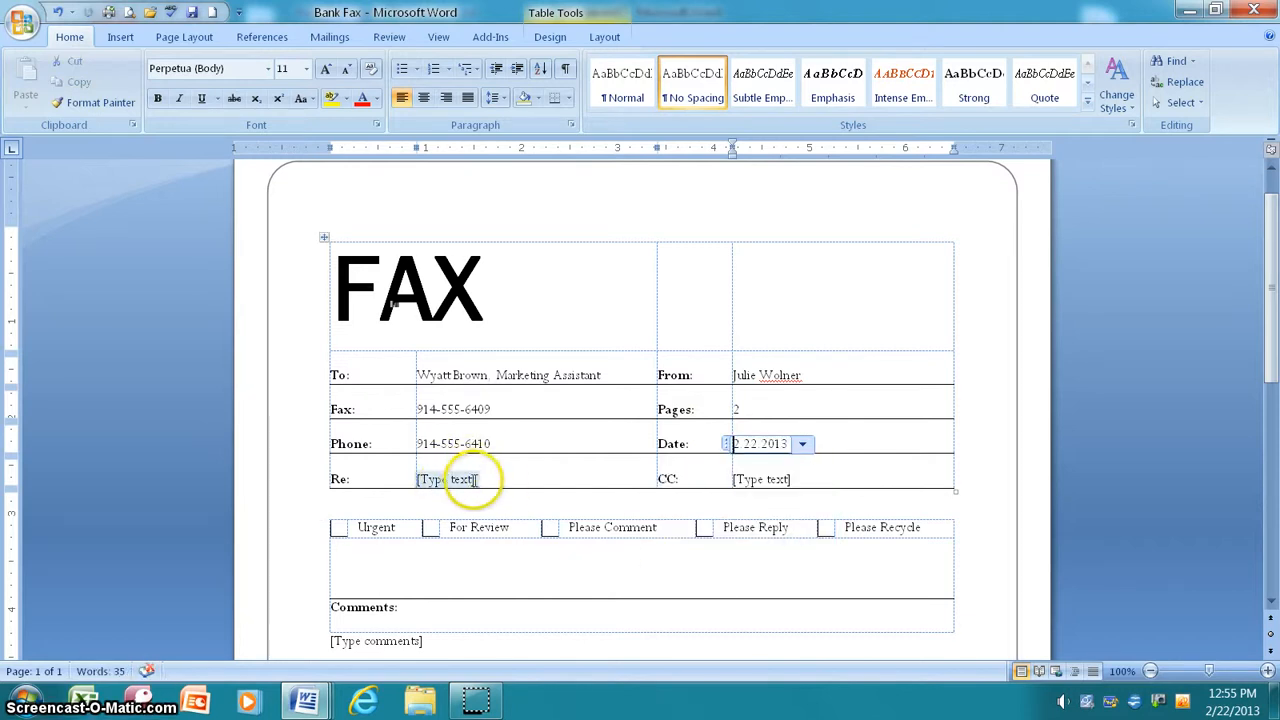
{"action": "left_click", "coordinate": [465, 479]}
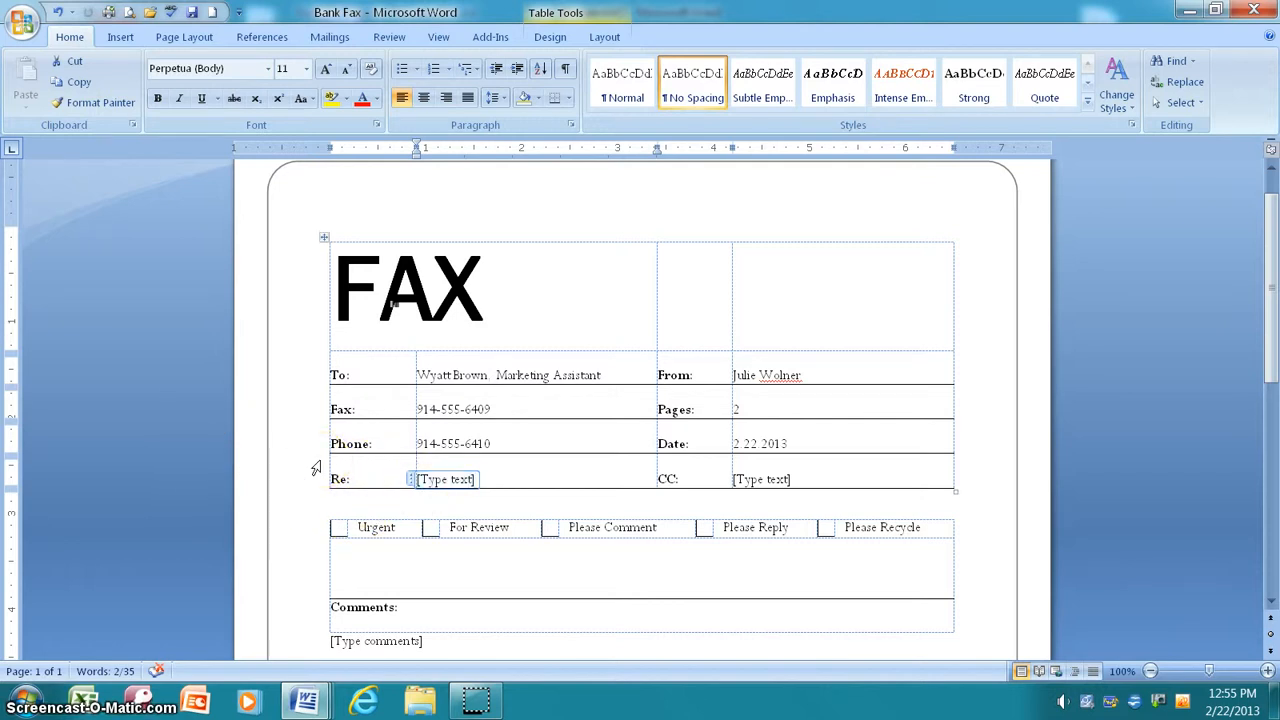
{"action": "type", "text": "New Accoun"}
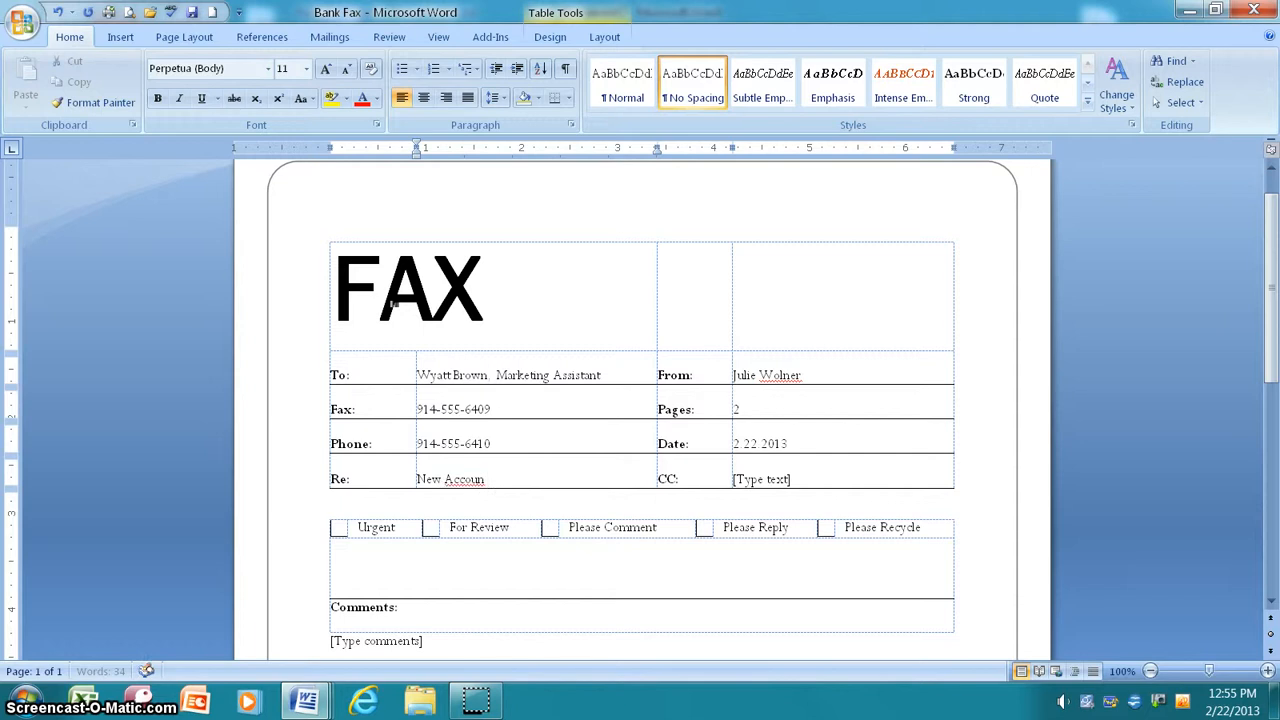
{"action": "type", "text": "t Campaign"}
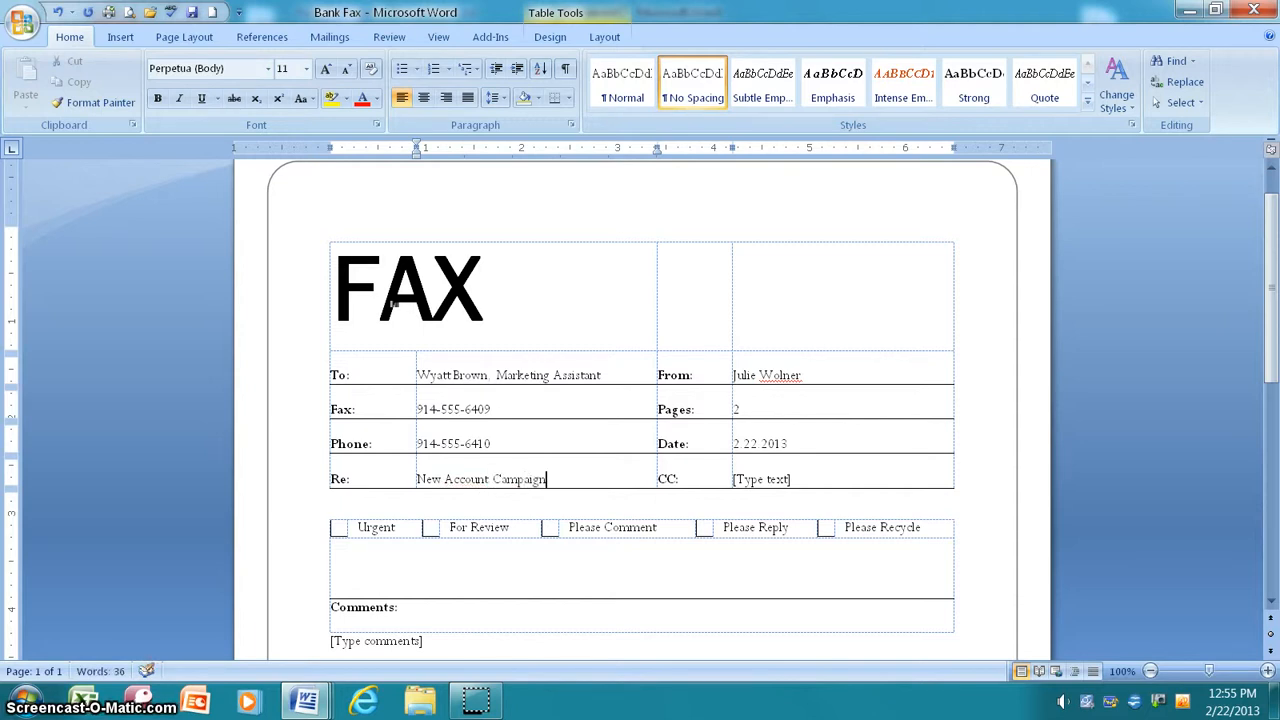
{"action": "left_click", "coordinate": [755, 479]}
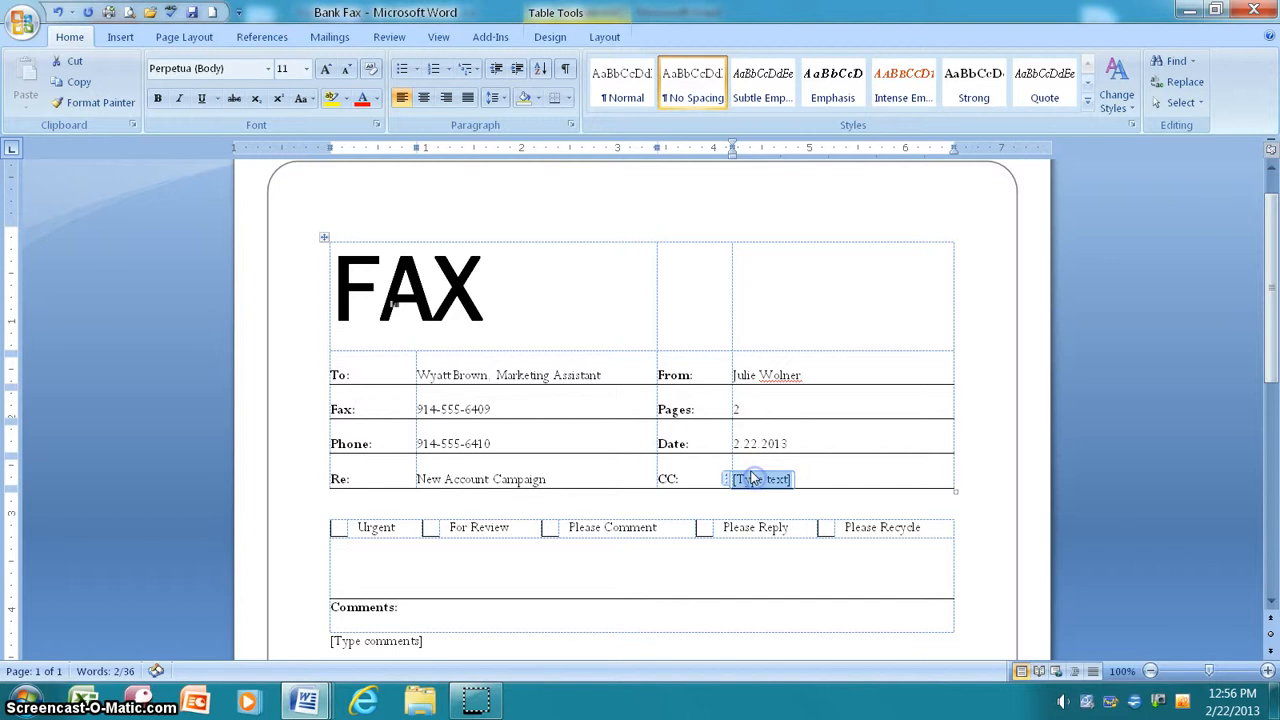
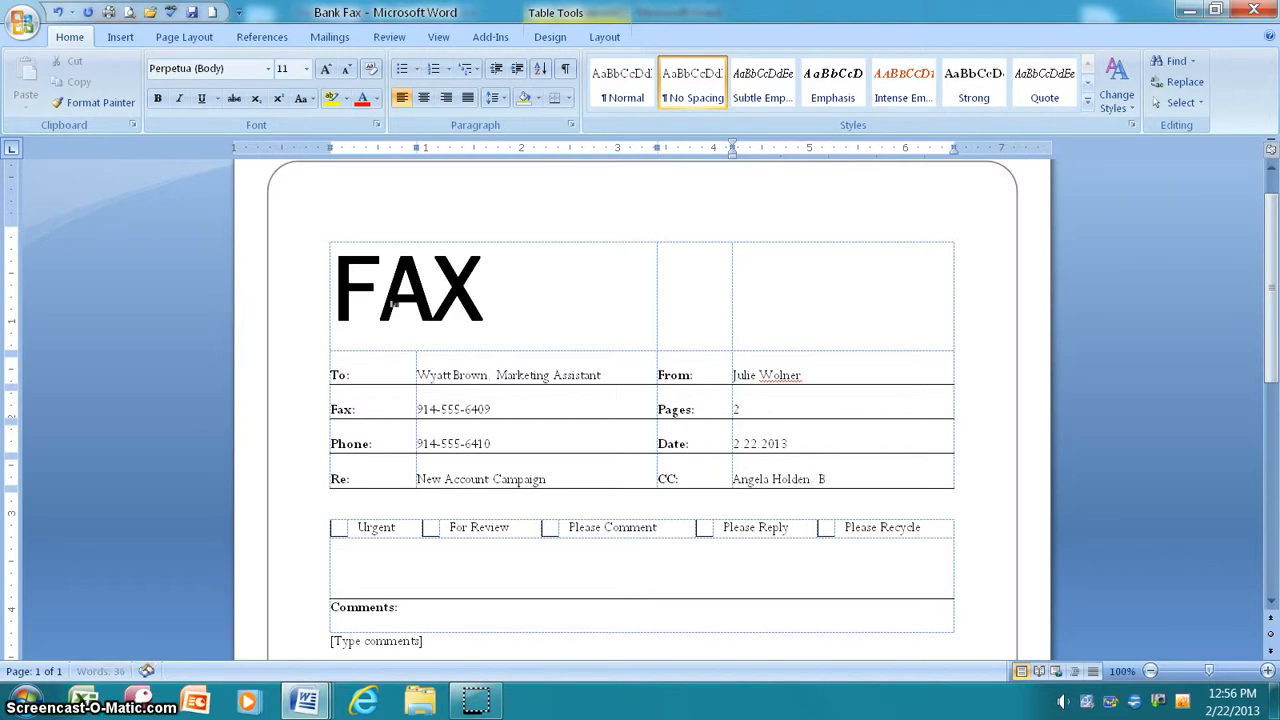
{"action": "type", "text": "ank Manager"}
{"action": "scroll", "coordinate": [586, 503], "scroll_direction": "down", "scroll_amount": 1}
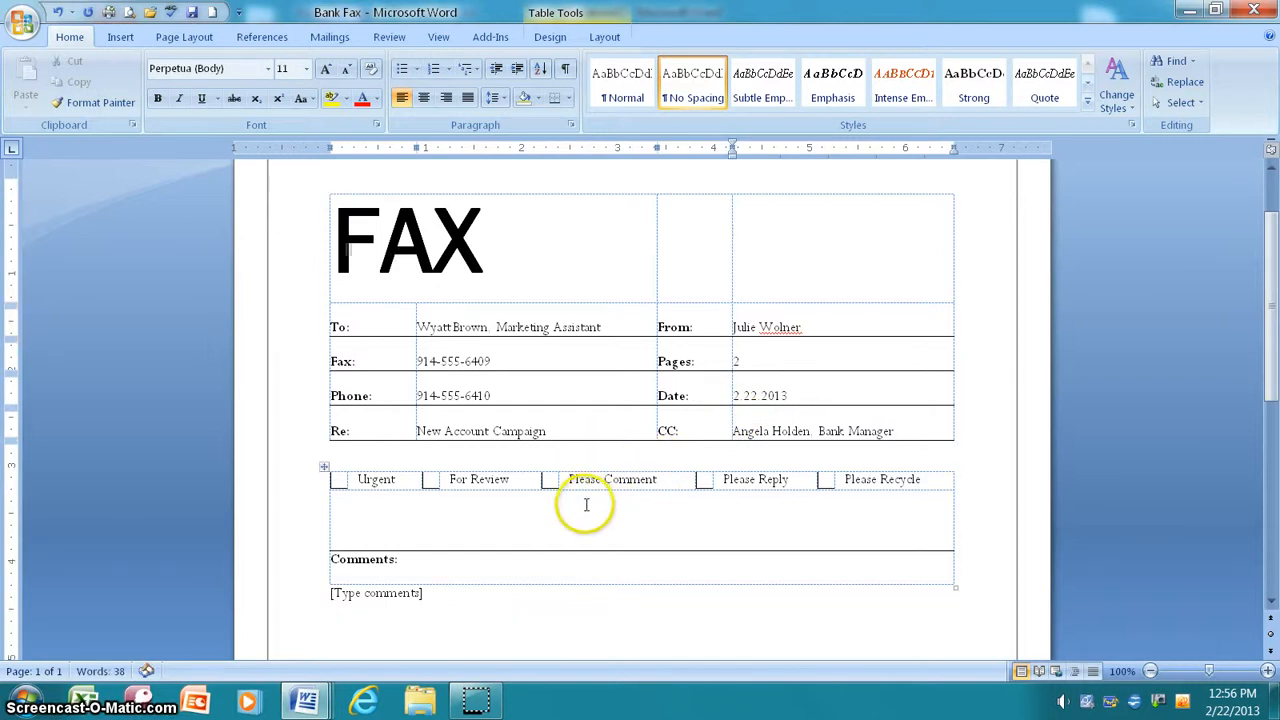
{"action": "scroll", "coordinate": [586, 505], "scroll_direction": "down", "scroll_amount": 1}
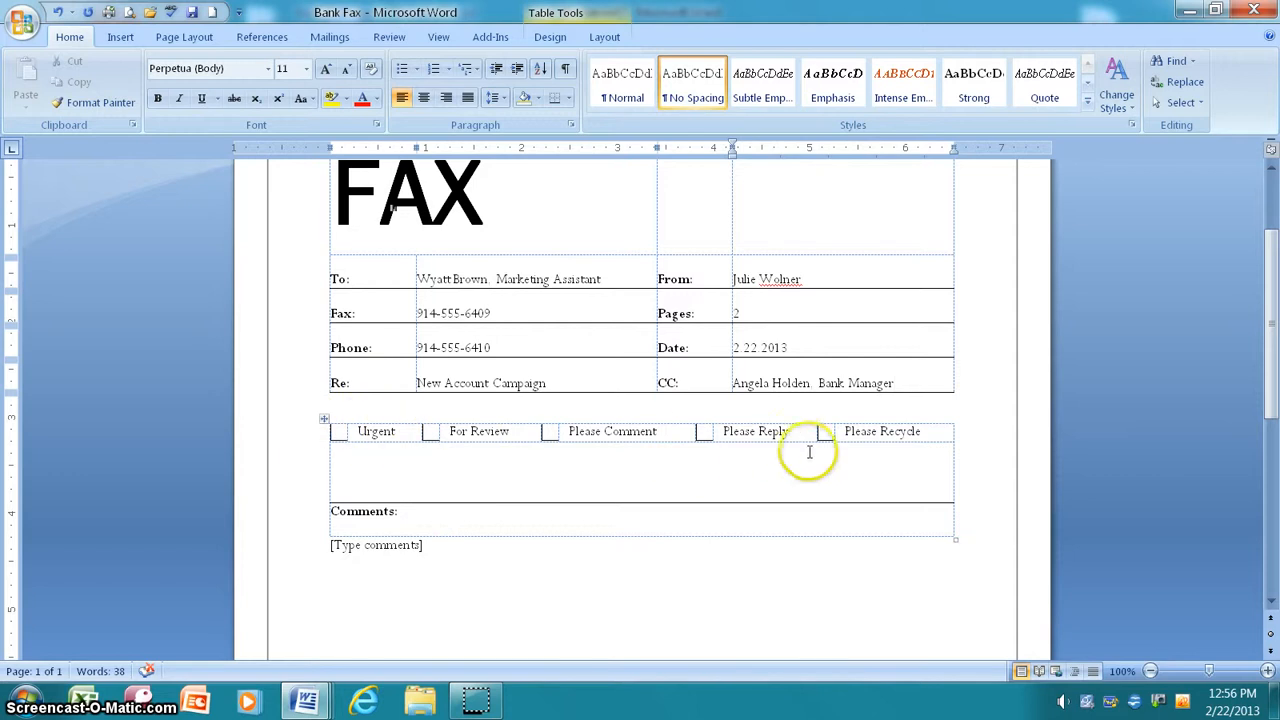
{"action": "left_click", "coordinate": [443, 510]}
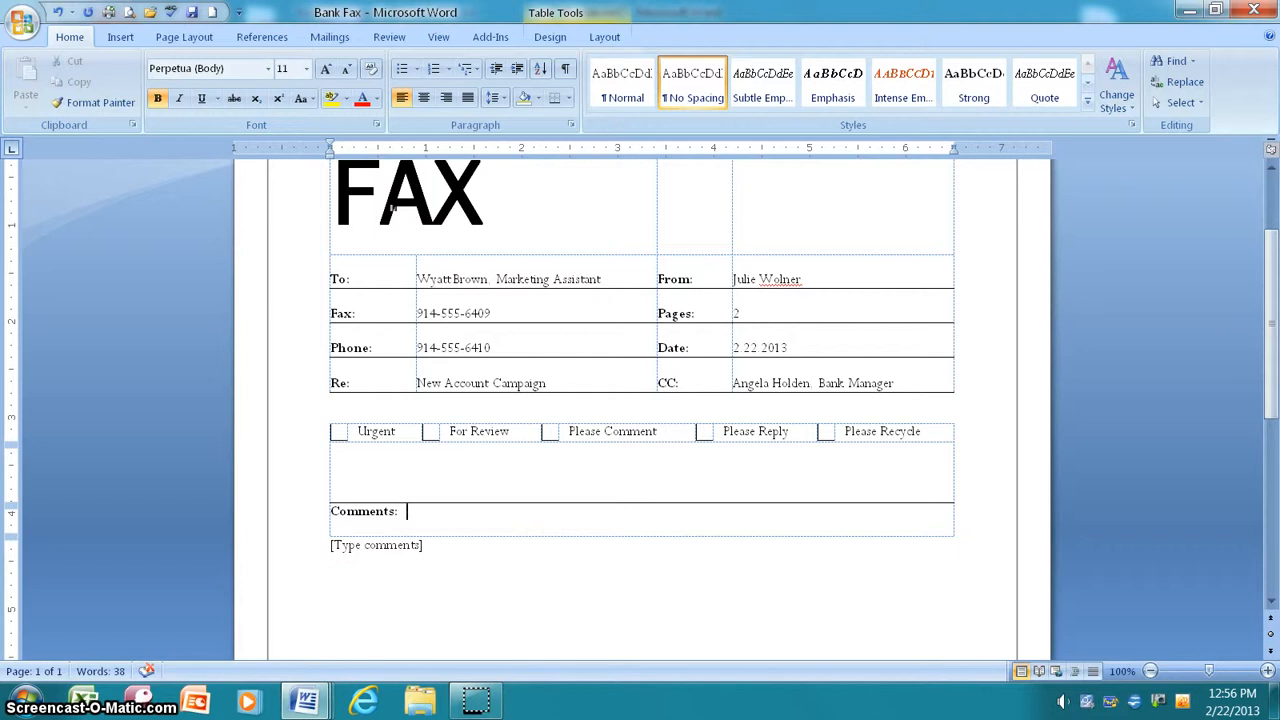
Step: Type the comment 'I reviewed the first draft of the checking accounting pamphlet' after Comments:
{"action": "type", "text": "I reviewed the first draft of the ch"}
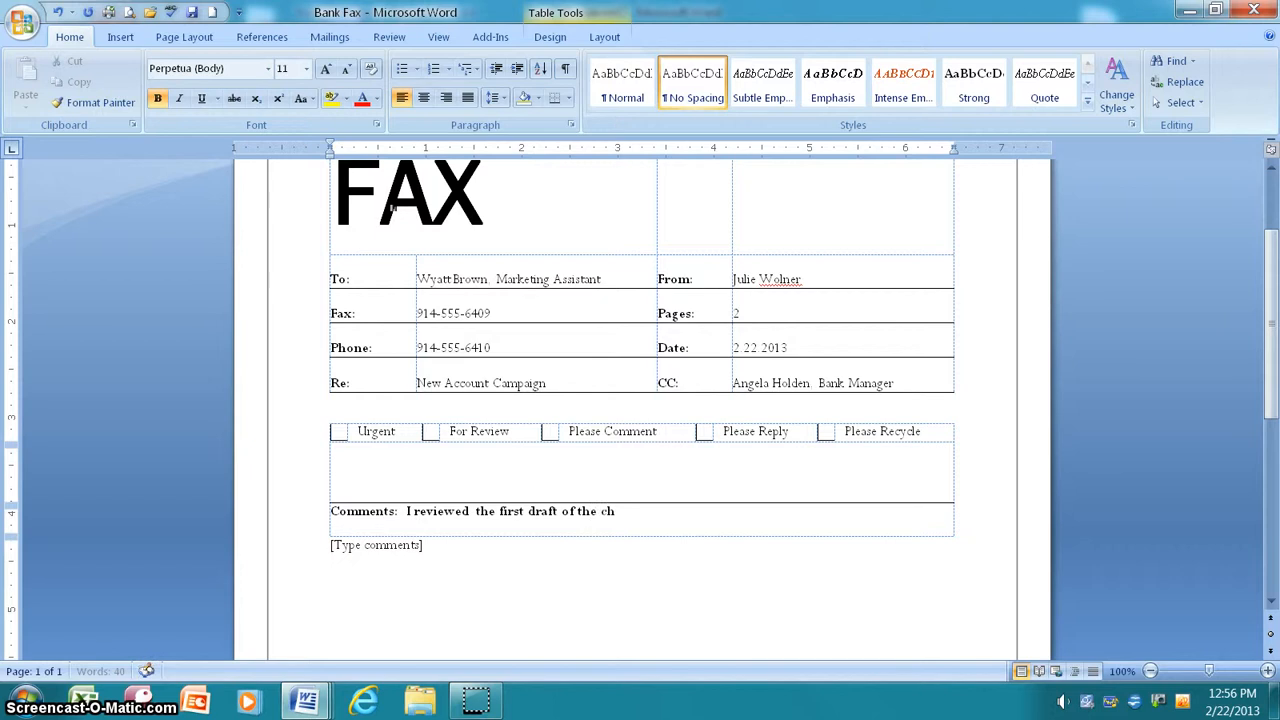
{"action": "type", "text": "king accounti"}
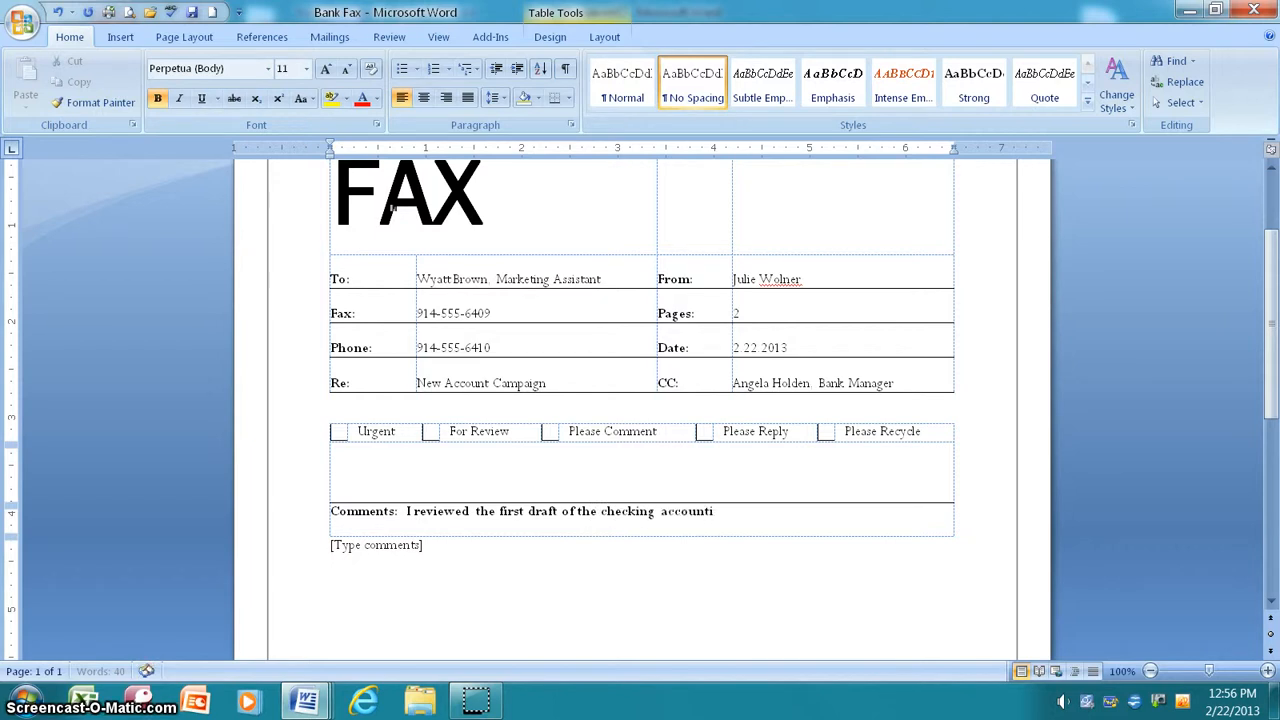
{"action": "type", "text": "ng pamphlet."}
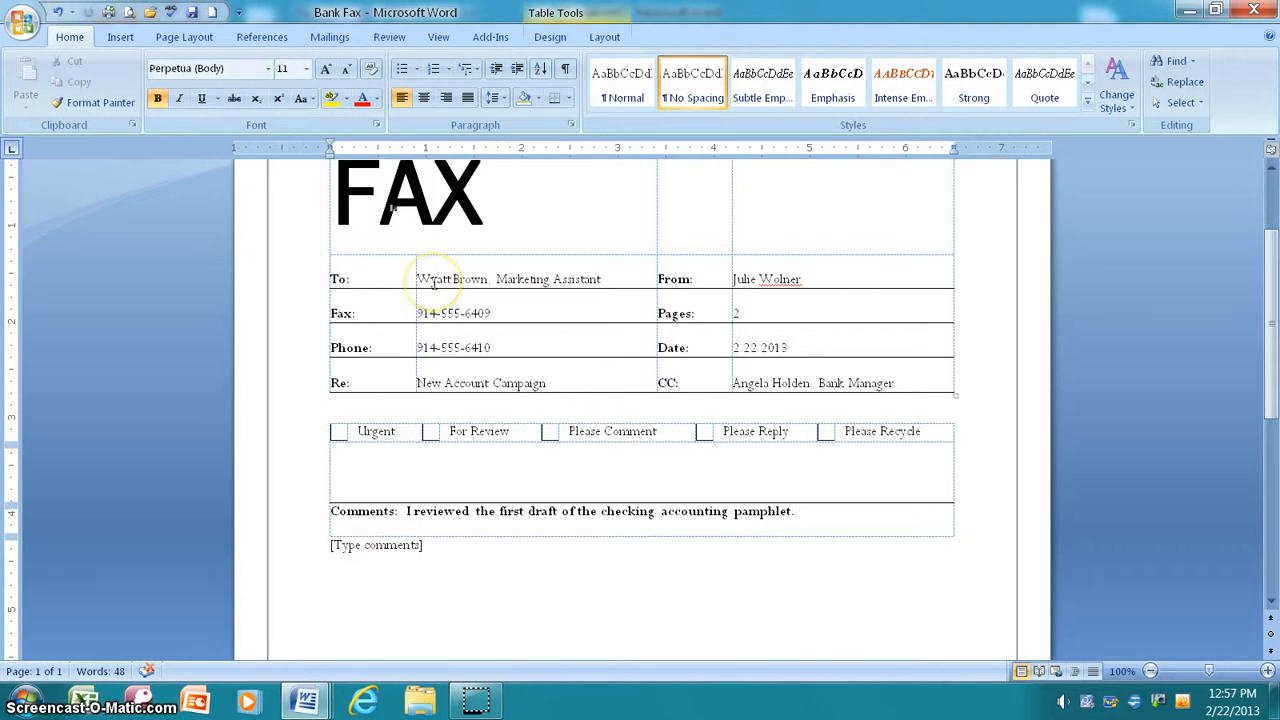
Step: In a new blank document, type White Plains National Bank with its street address and phone lines
{"action": "left_click", "coordinate": [213, 13]}
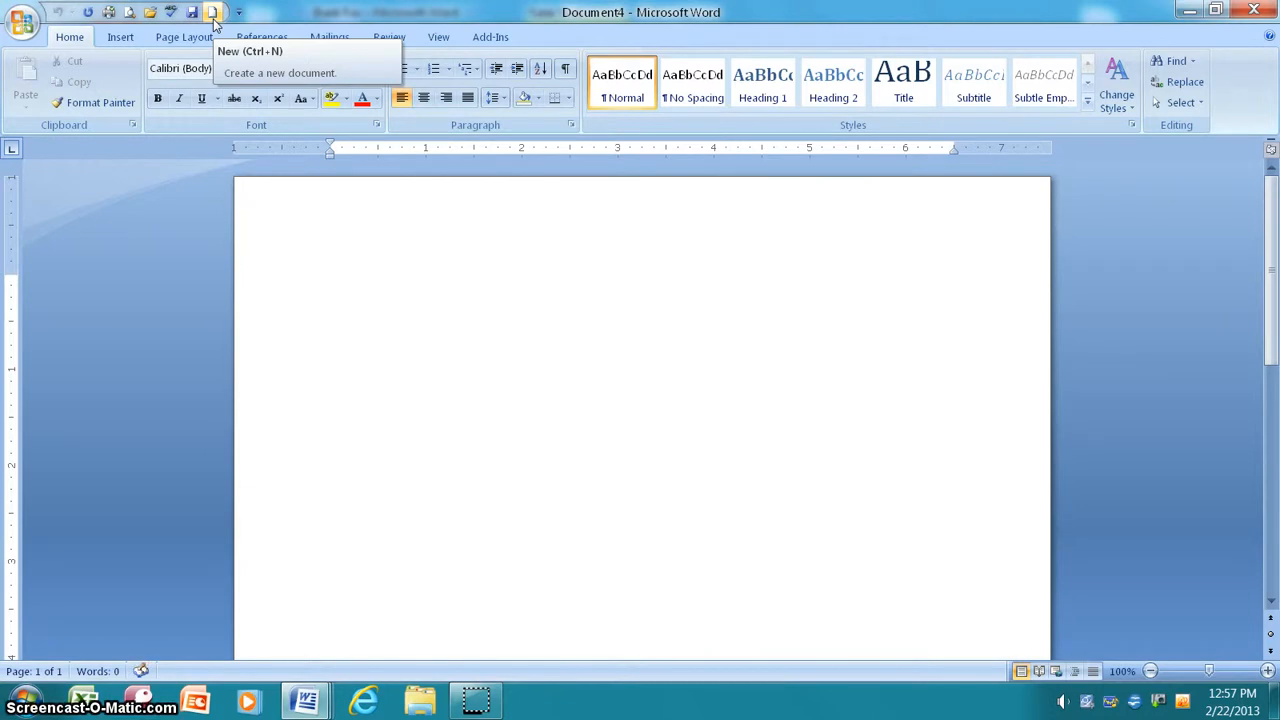
{"action": "left_click", "coordinate": [193, 145]}
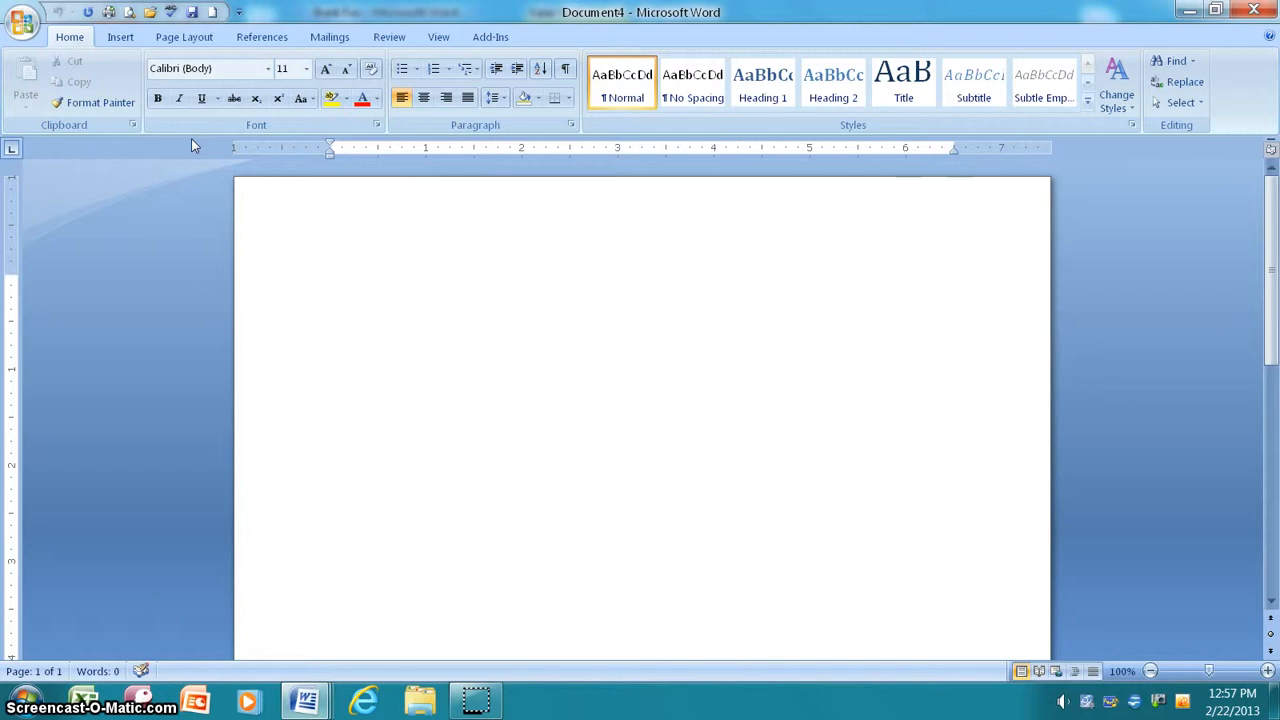
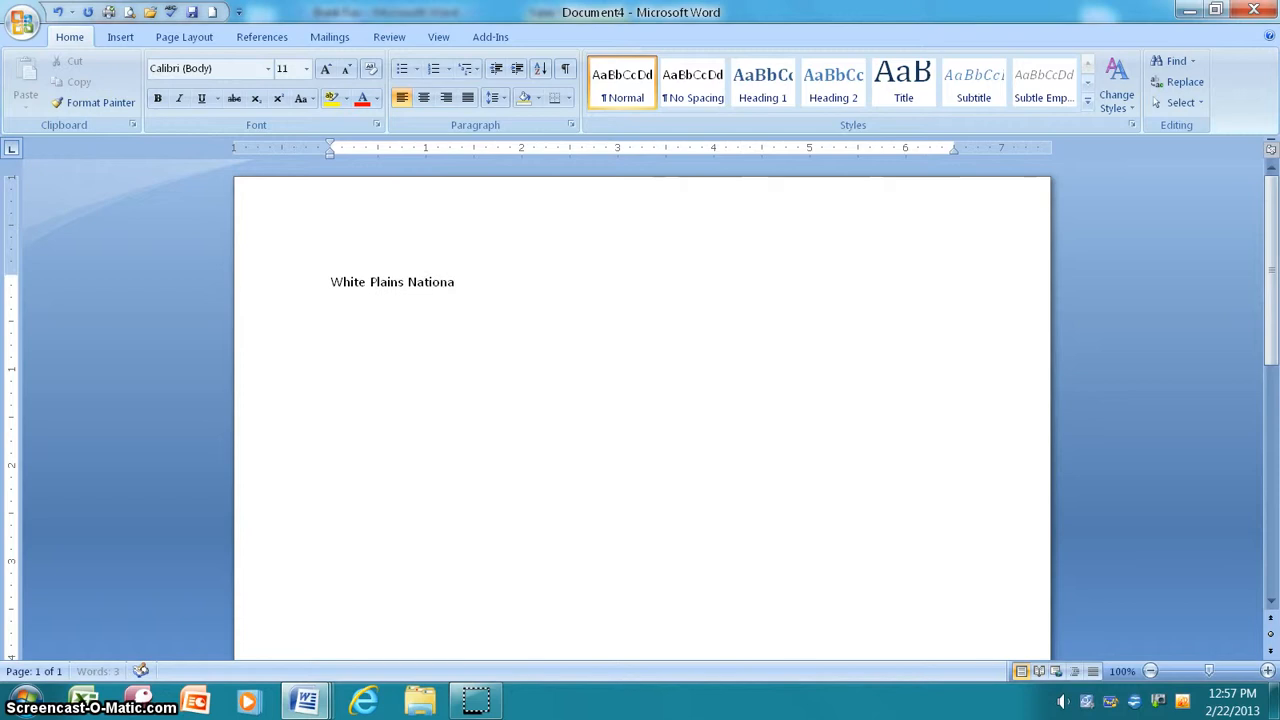
{"action": "key", "text": "Return"}
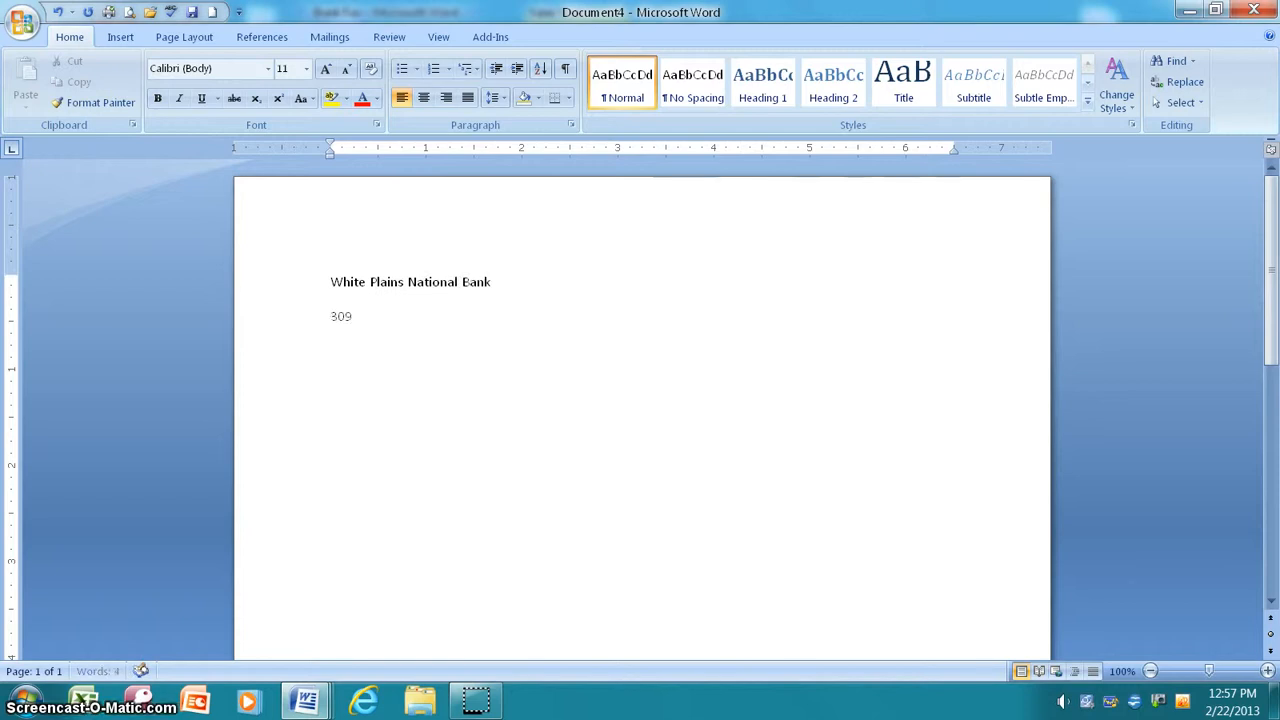
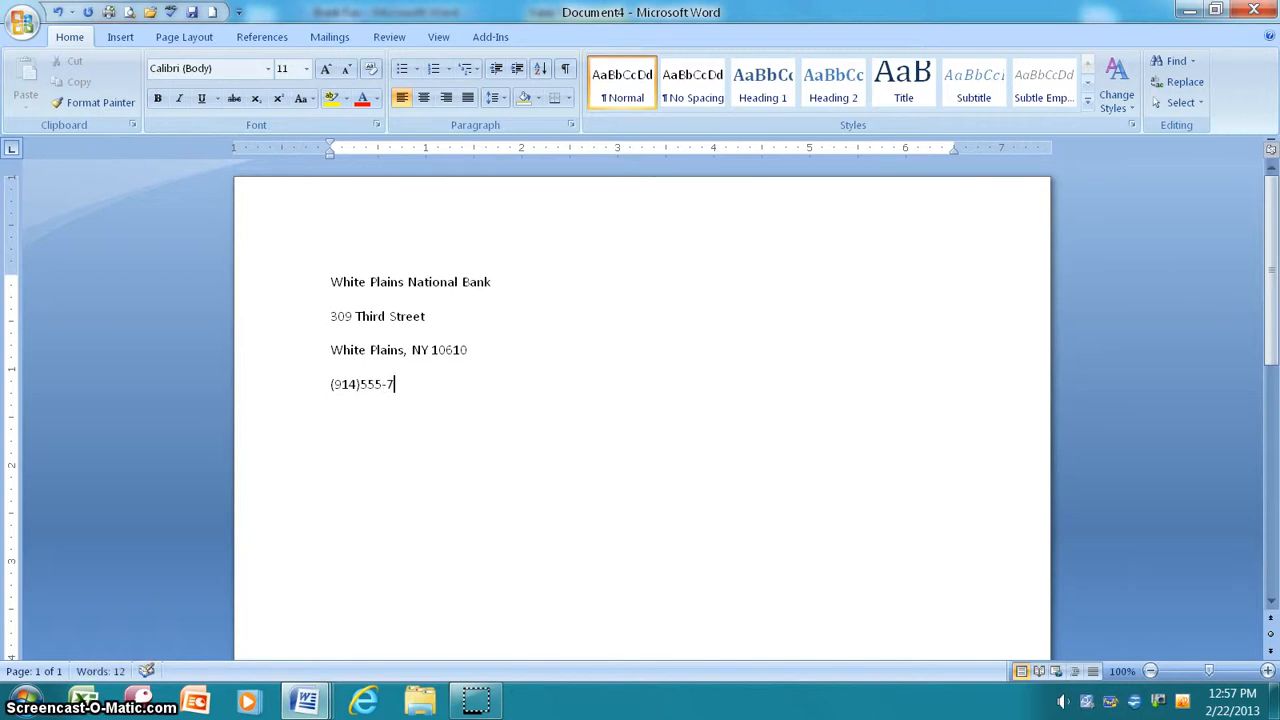
{"action": "key", "text": "Return"}
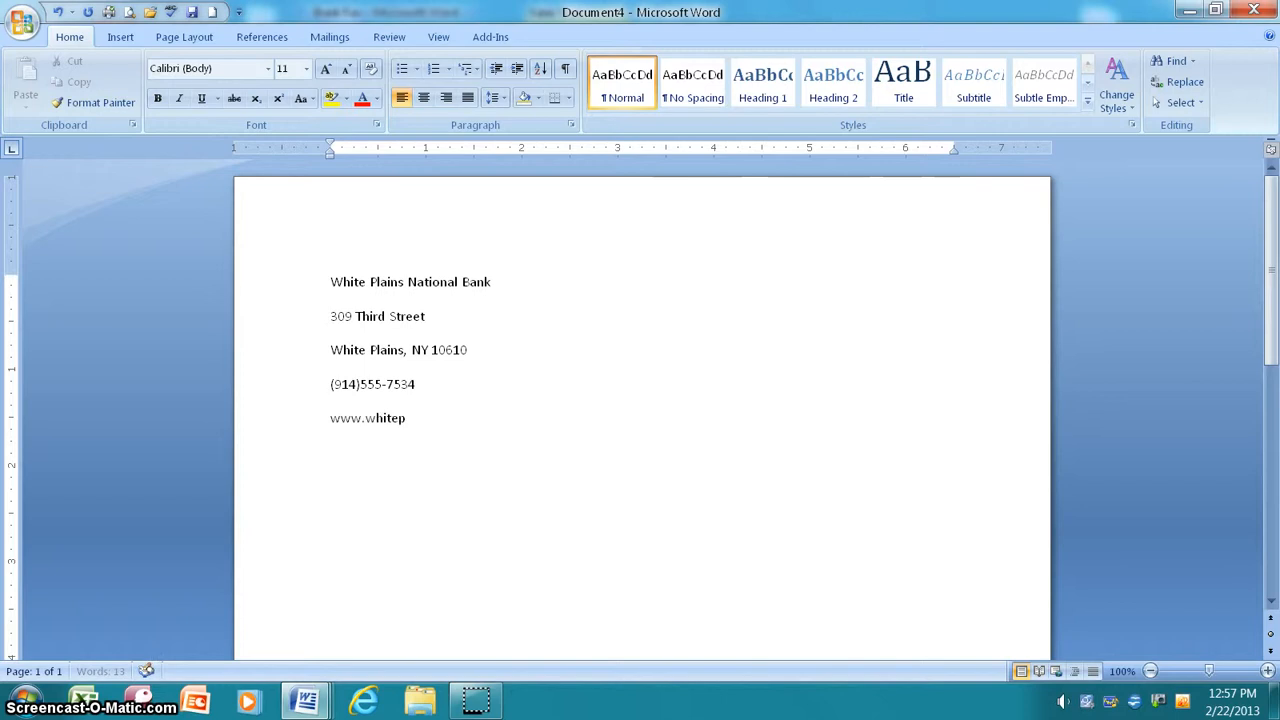
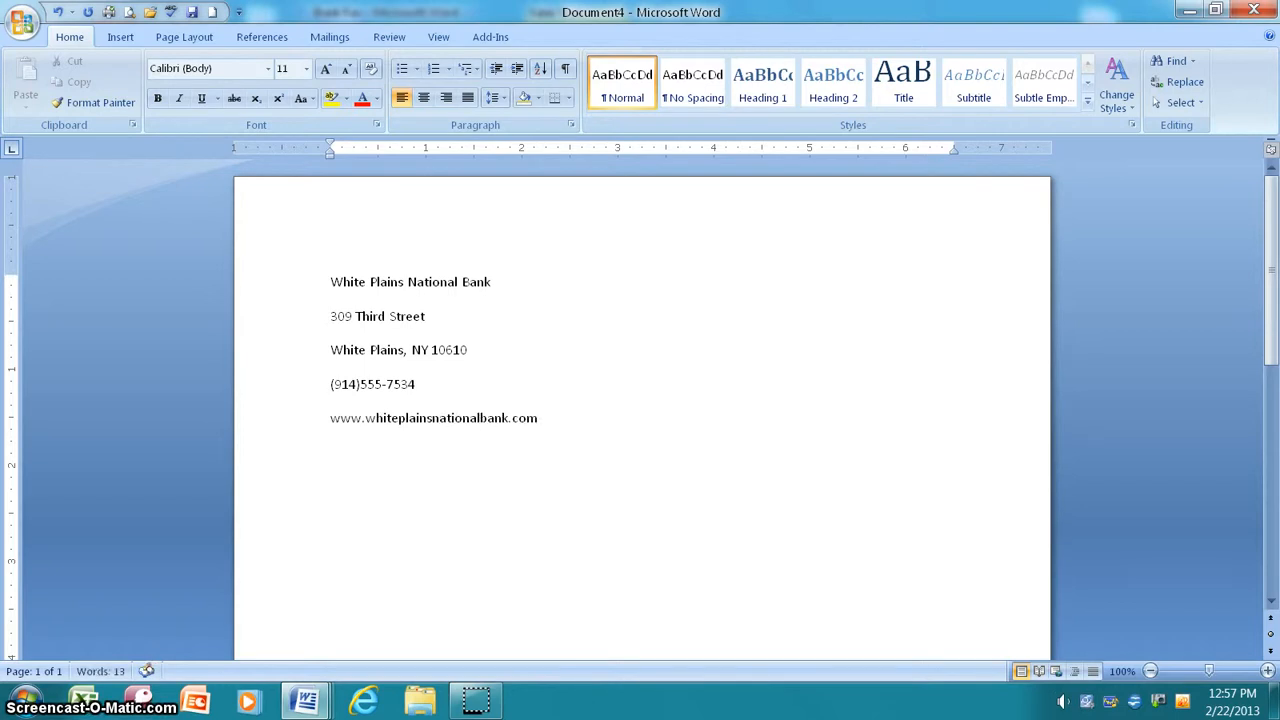
{"action": "key", "text": "Return"}
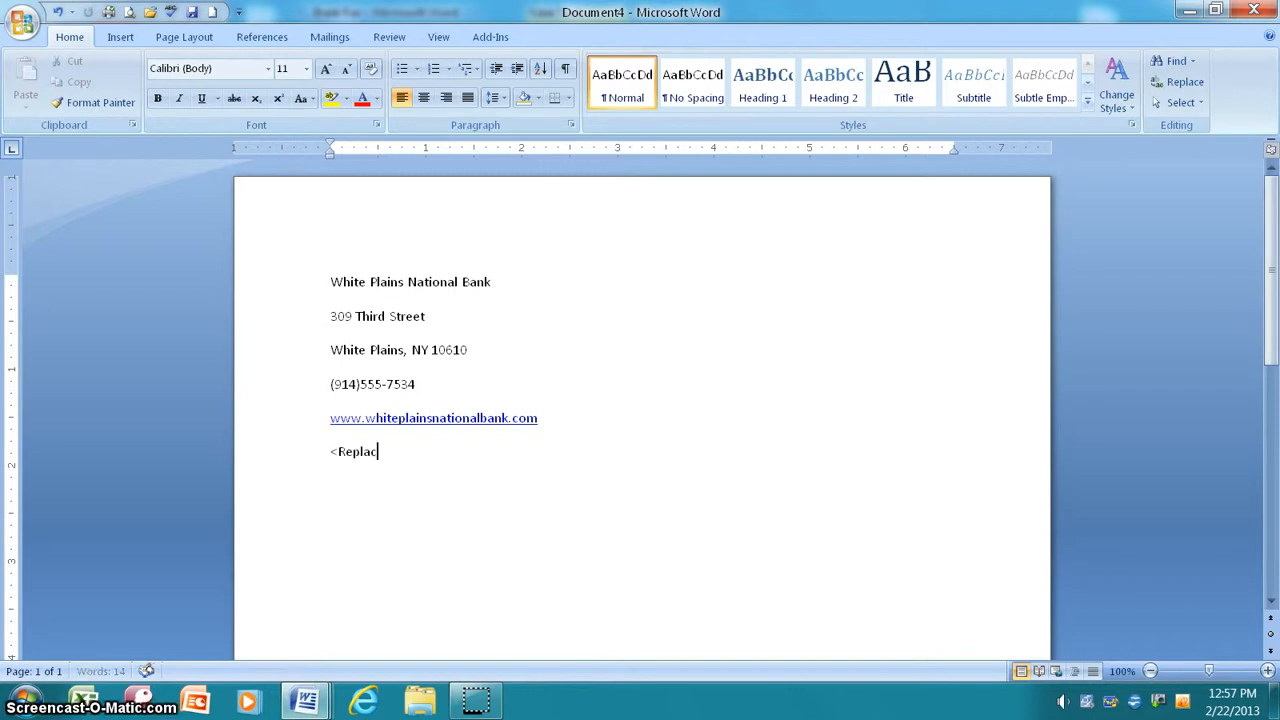
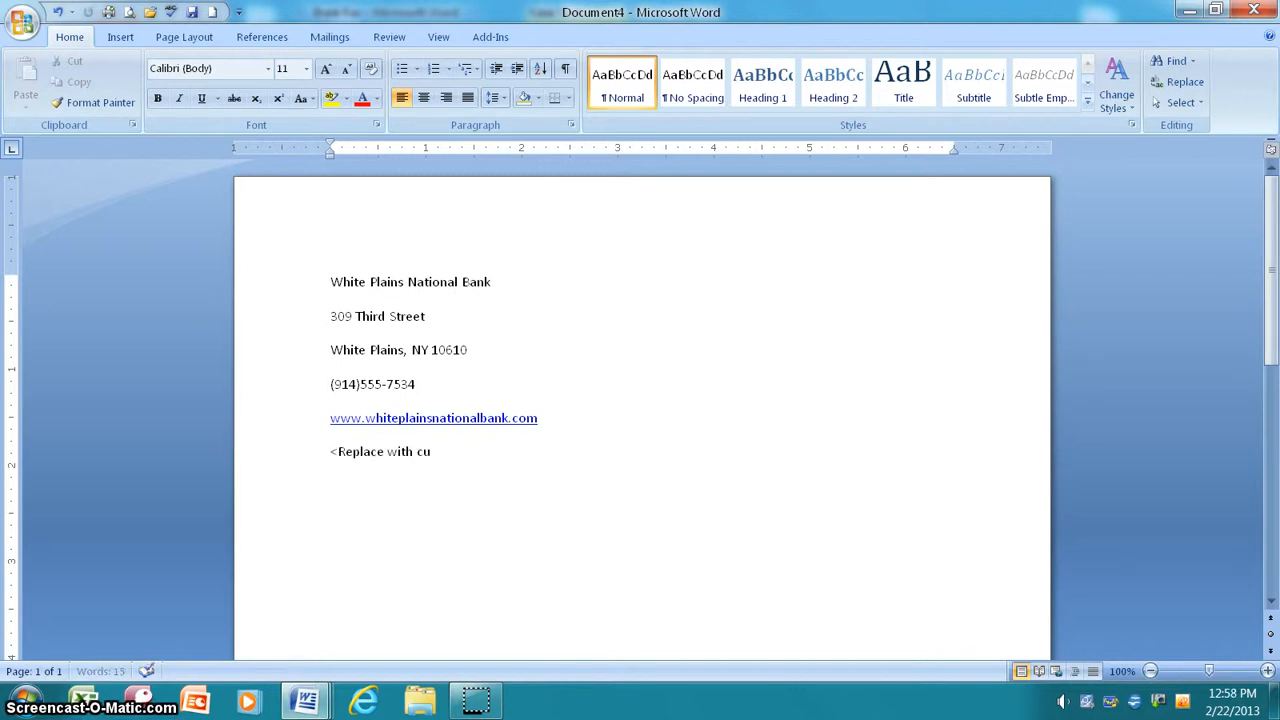
{"action": "key", "text": "Return"}
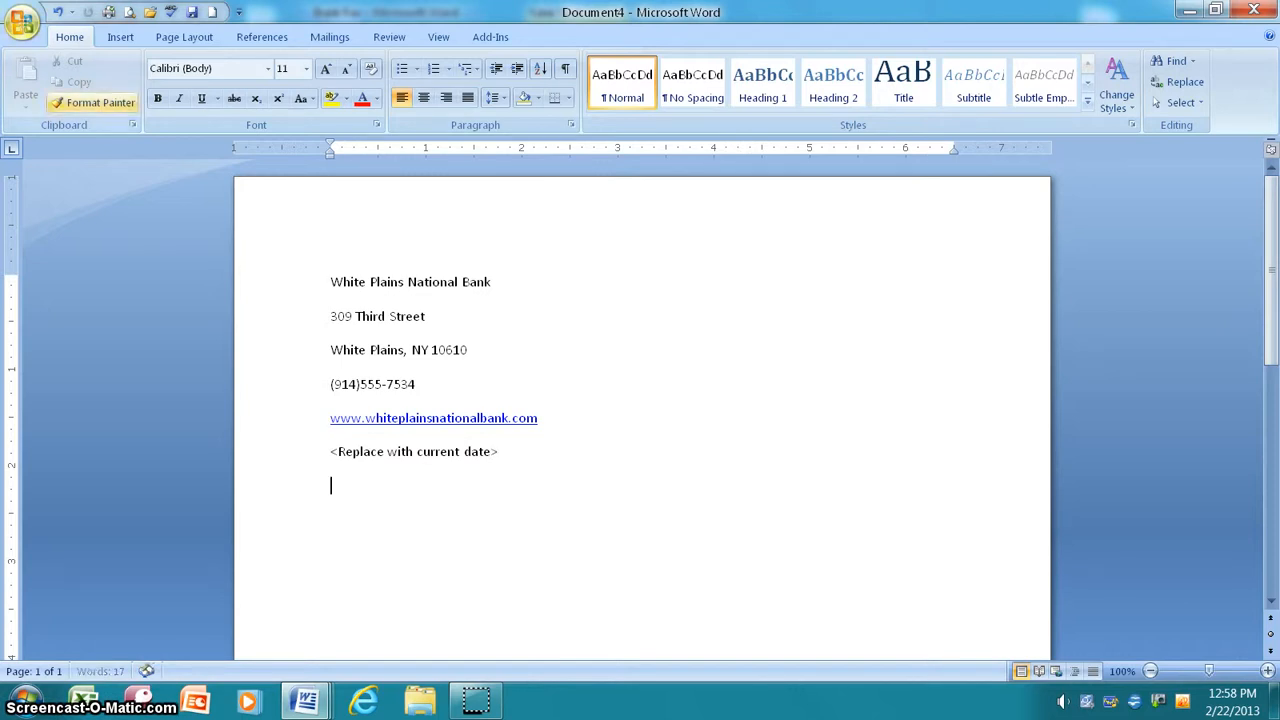
Step: Apply the Verve theme to the document and select the letterhead lines
{"action": "left_click", "coordinate": [183, 37]}
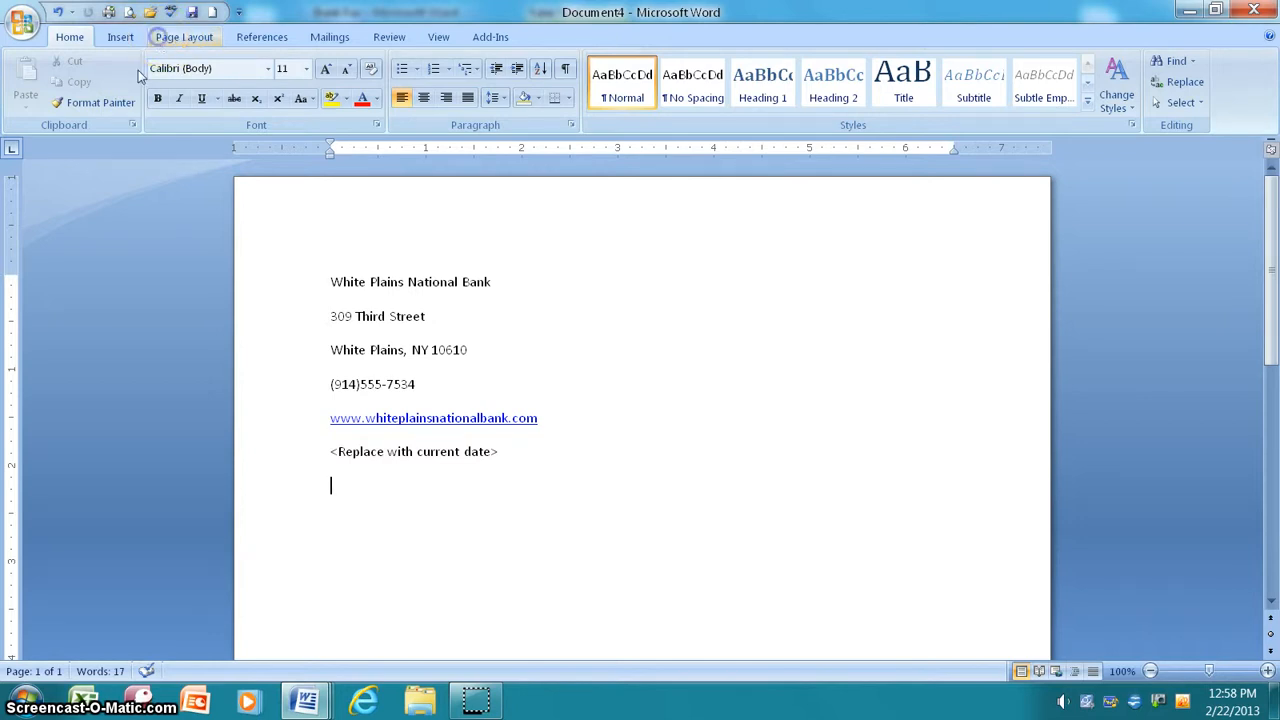
{"action": "left_click", "coordinate": [30, 112]}
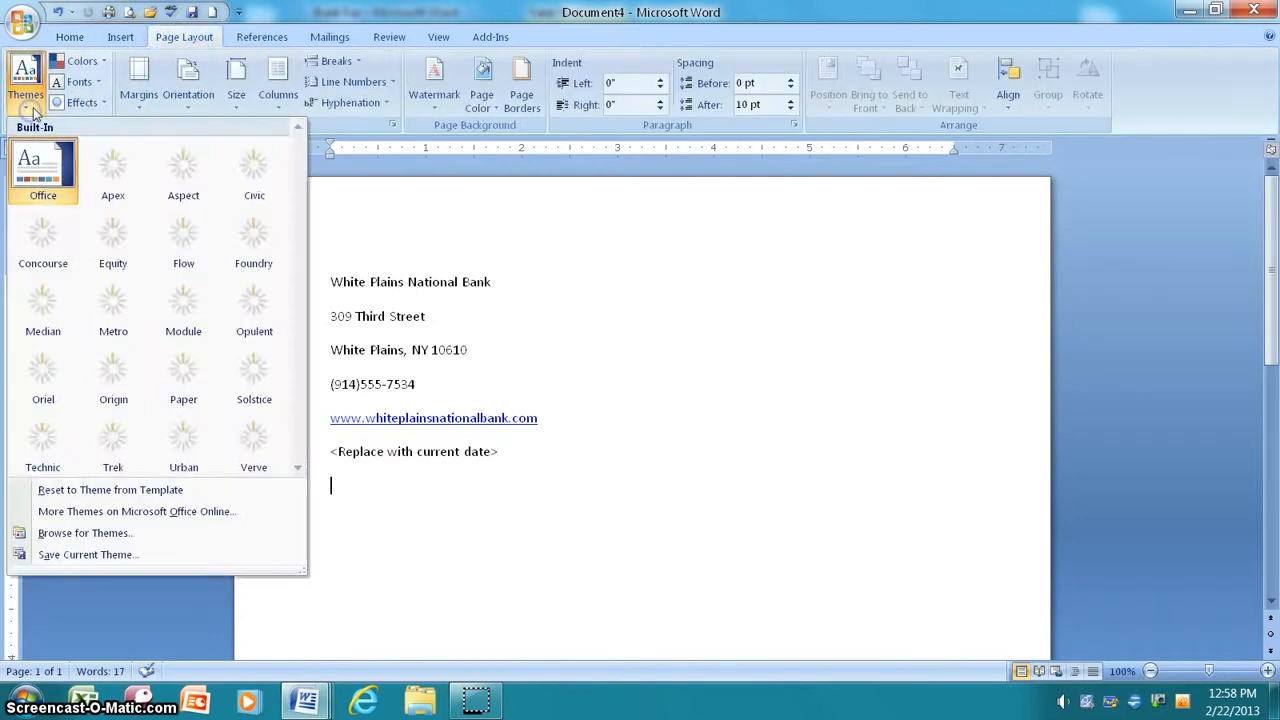
{"action": "left_click", "coordinate": [256, 443]}
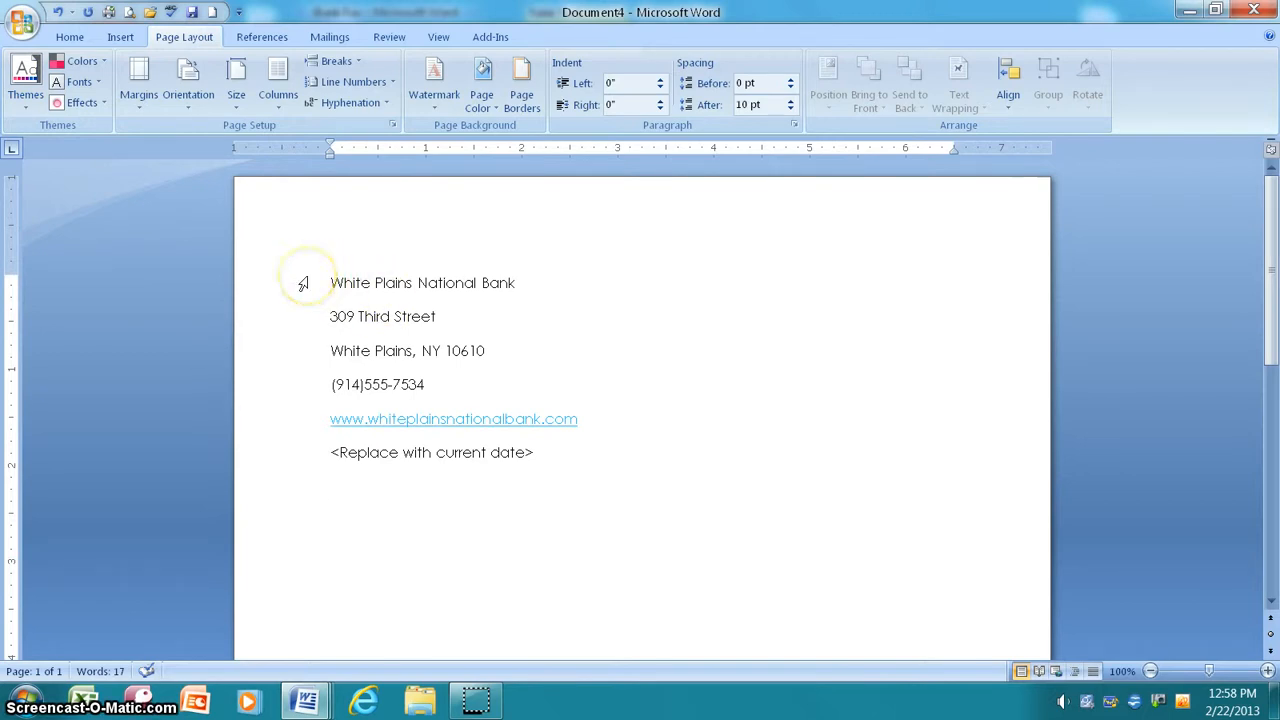
{"action": "left_click", "coordinate": [329, 452]}
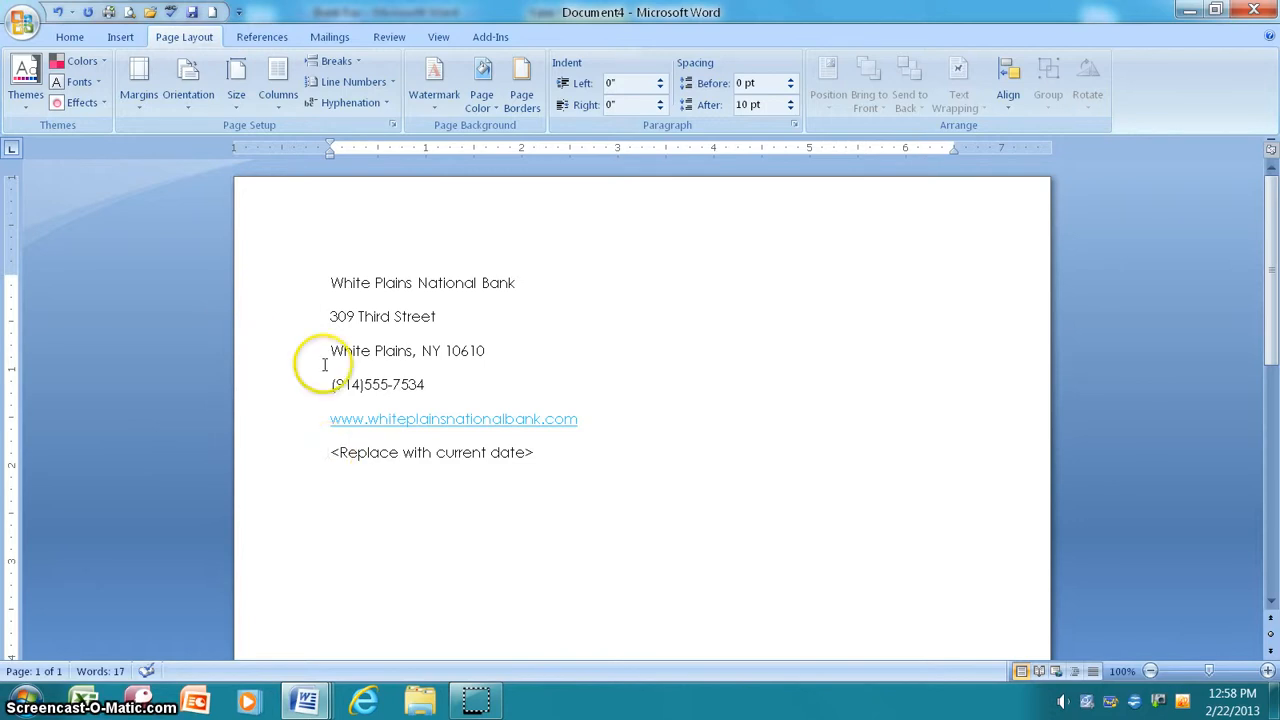
{"action": "left_click_drag", "start_coordinate": [329, 283], "coordinate": [608, 414]}
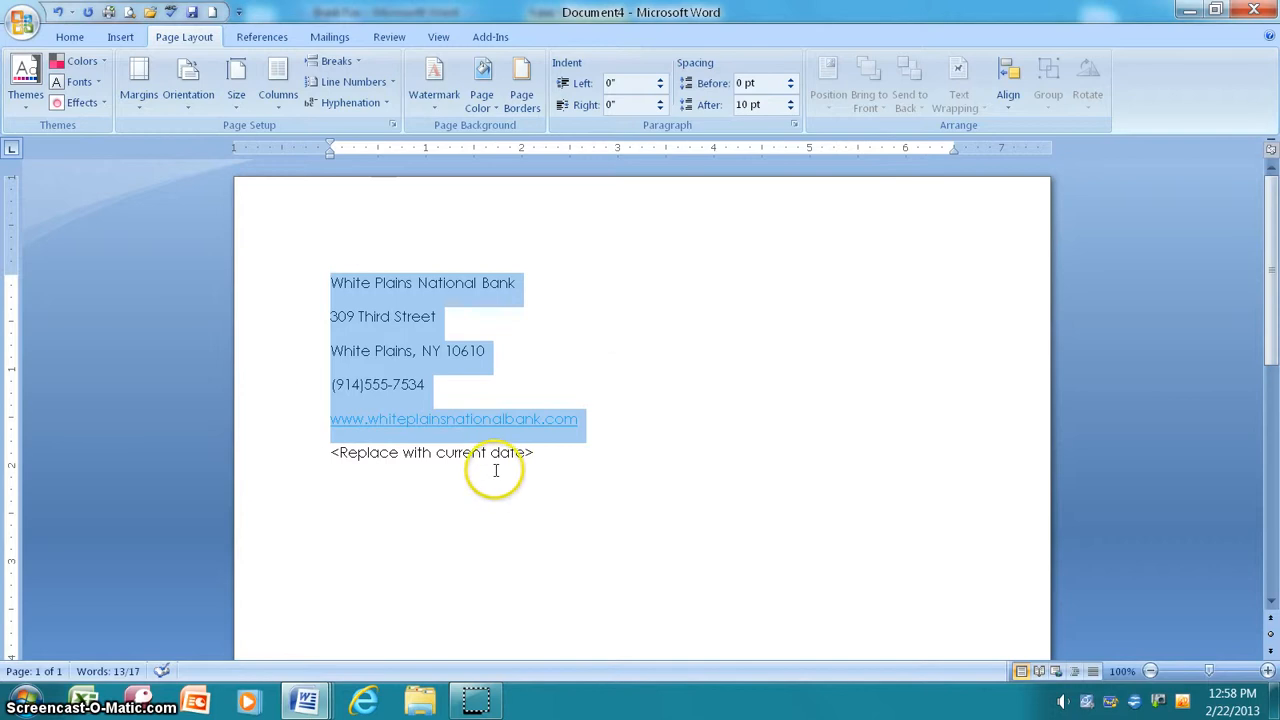
Step: Apply No Spacing to the letterhead lines and give the date line 36 pt space before
{"action": "left_click", "coordinate": [70, 37]}
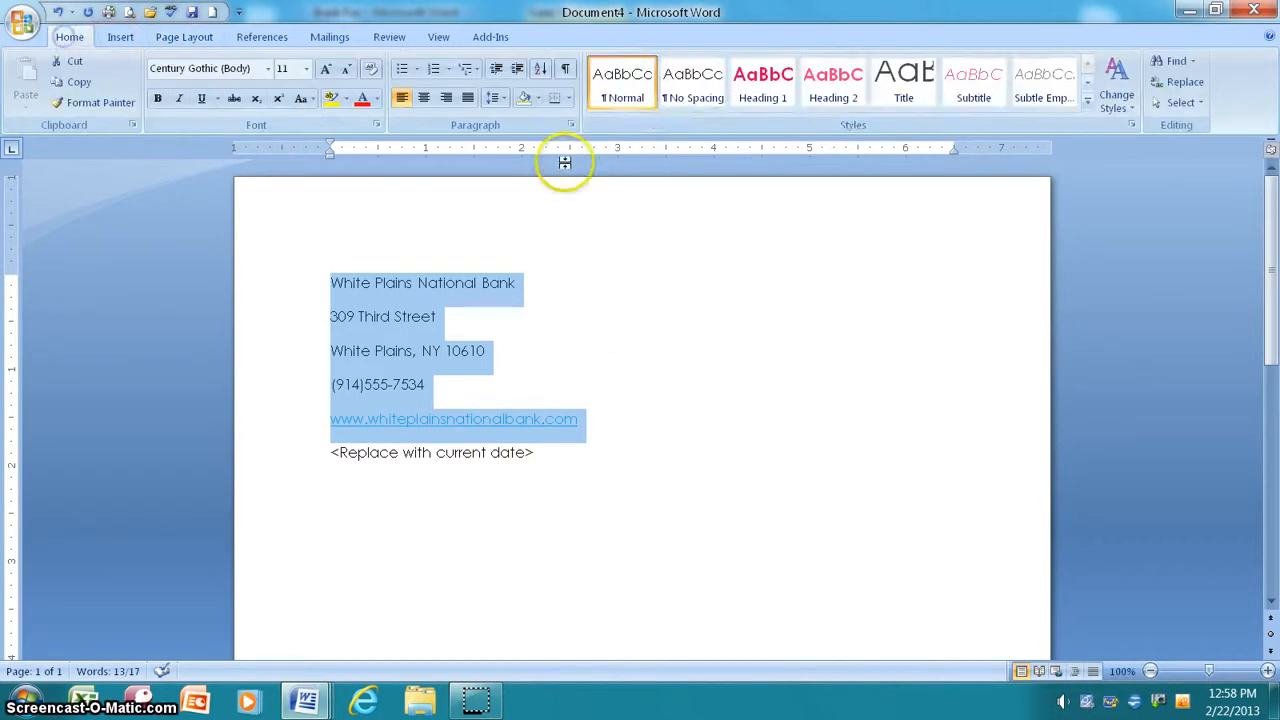
{"action": "left_click", "coordinate": [695, 86]}
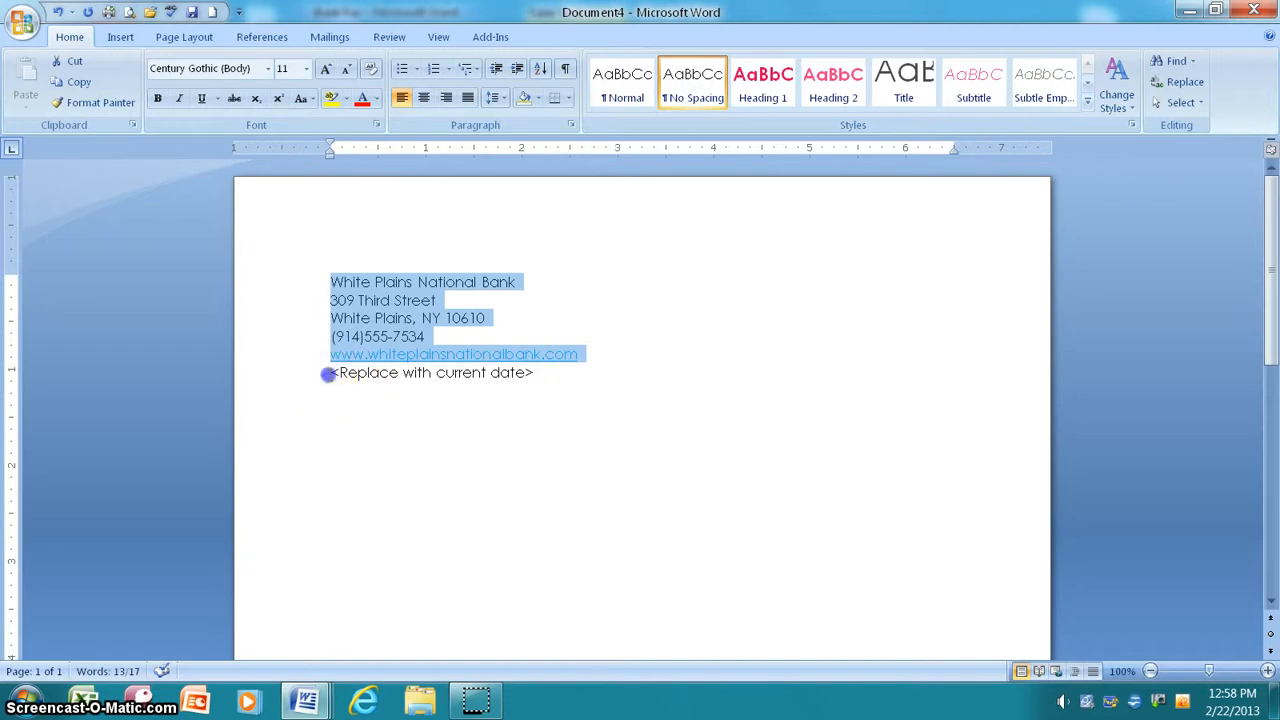
{"action": "left_click", "coordinate": [330, 372]}
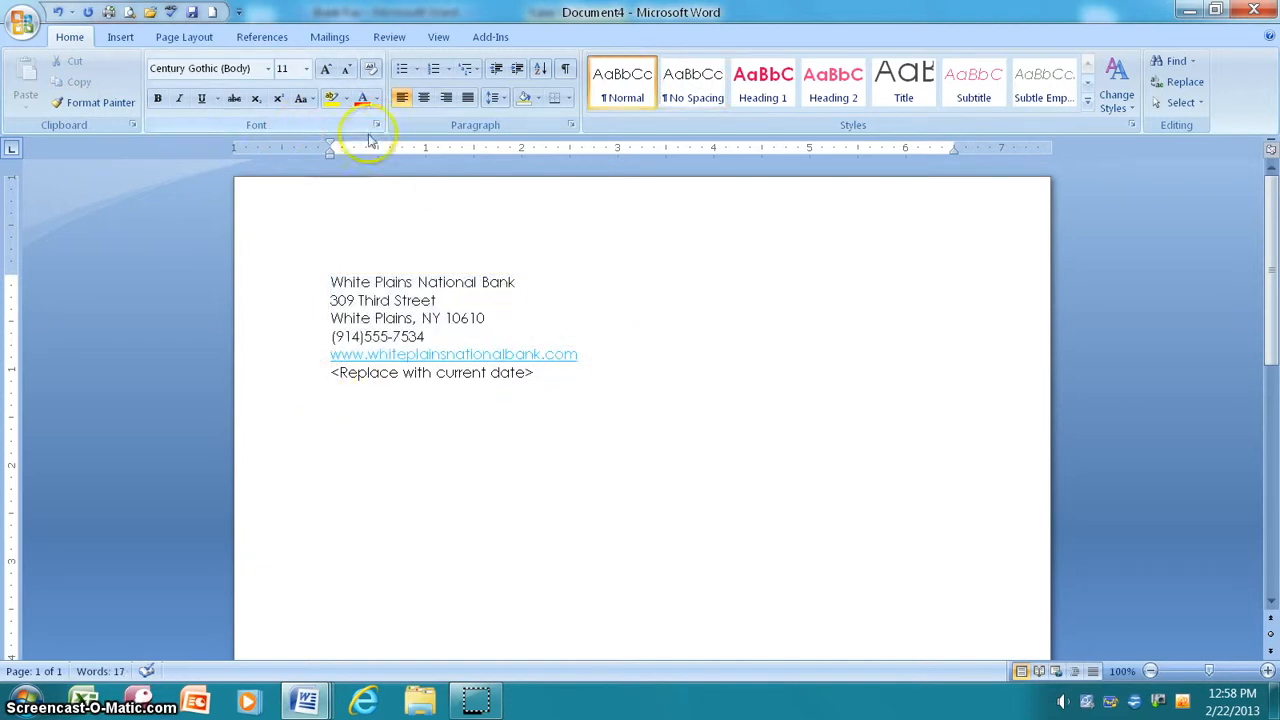
{"action": "left_click", "coordinate": [570, 124]}
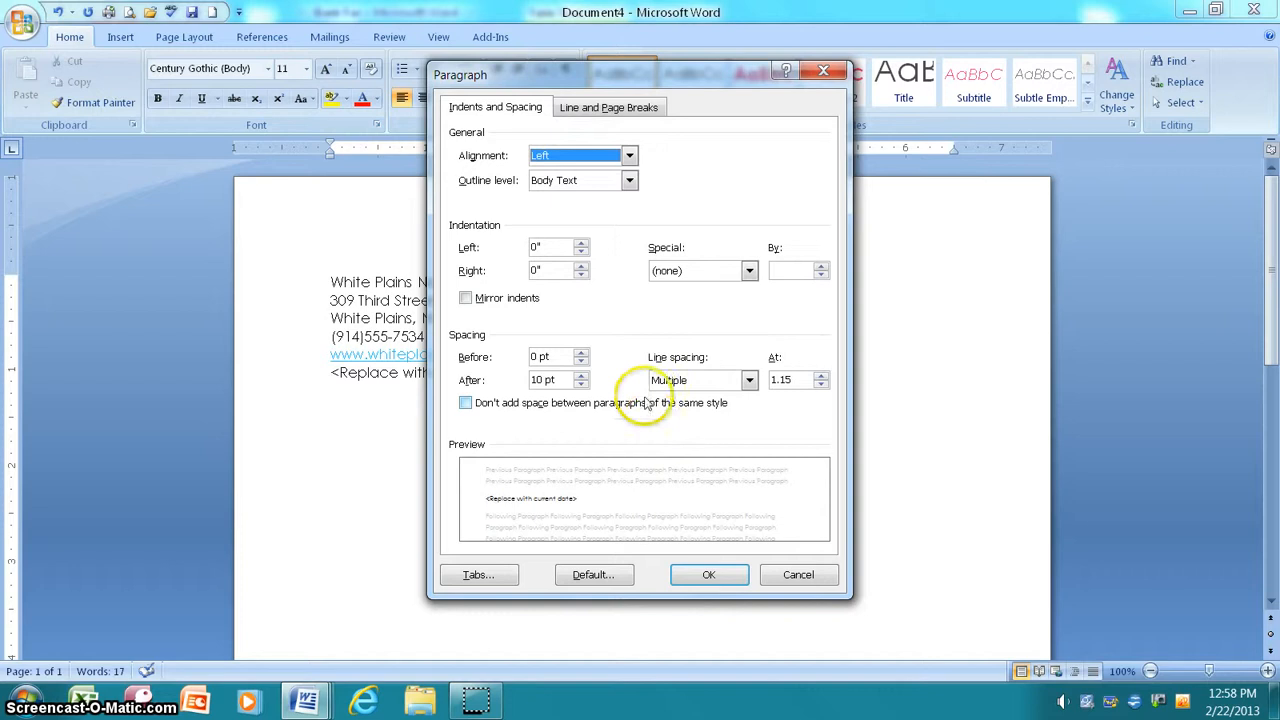
{"action": "left_click", "coordinate": [581, 352]}
{"action": "left_click", "coordinate": [581, 352]}
{"action": "left_click", "coordinate": [581, 352]}
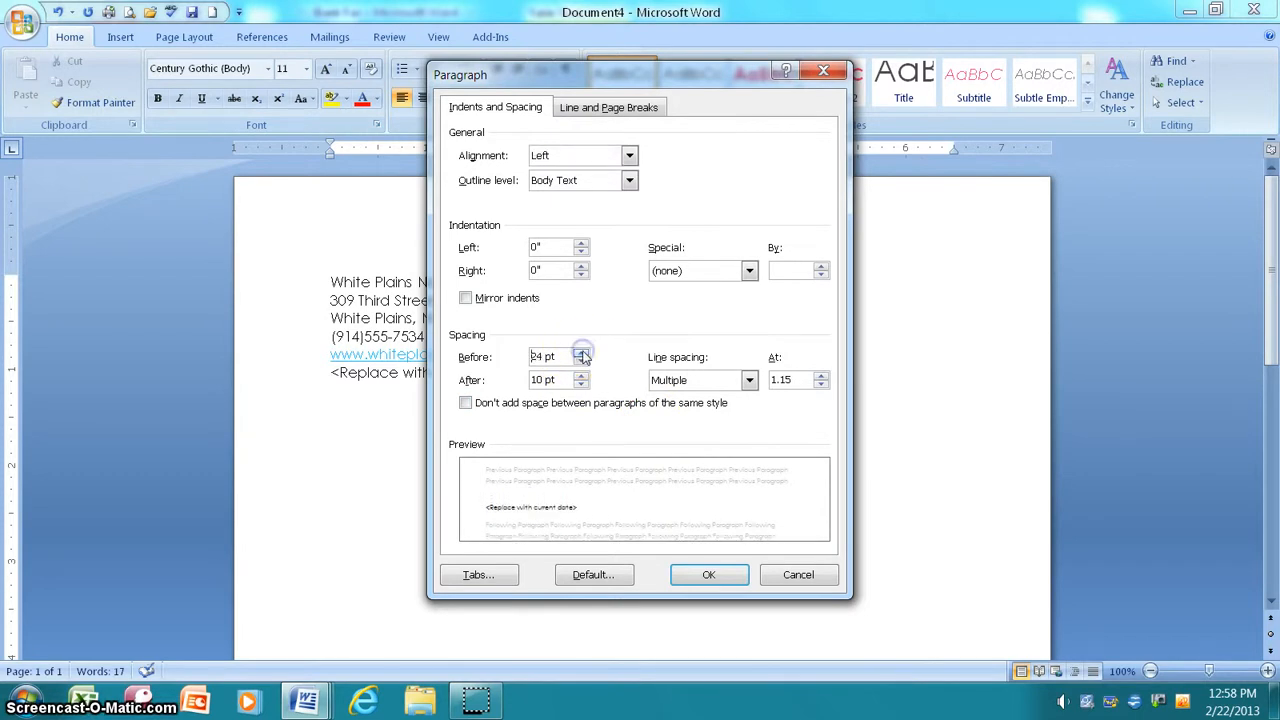
{"action": "left_click", "coordinate": [581, 352]}
{"action": "left_click", "coordinate": [581, 352]}
{"action": "left_click", "coordinate": [581, 352]}
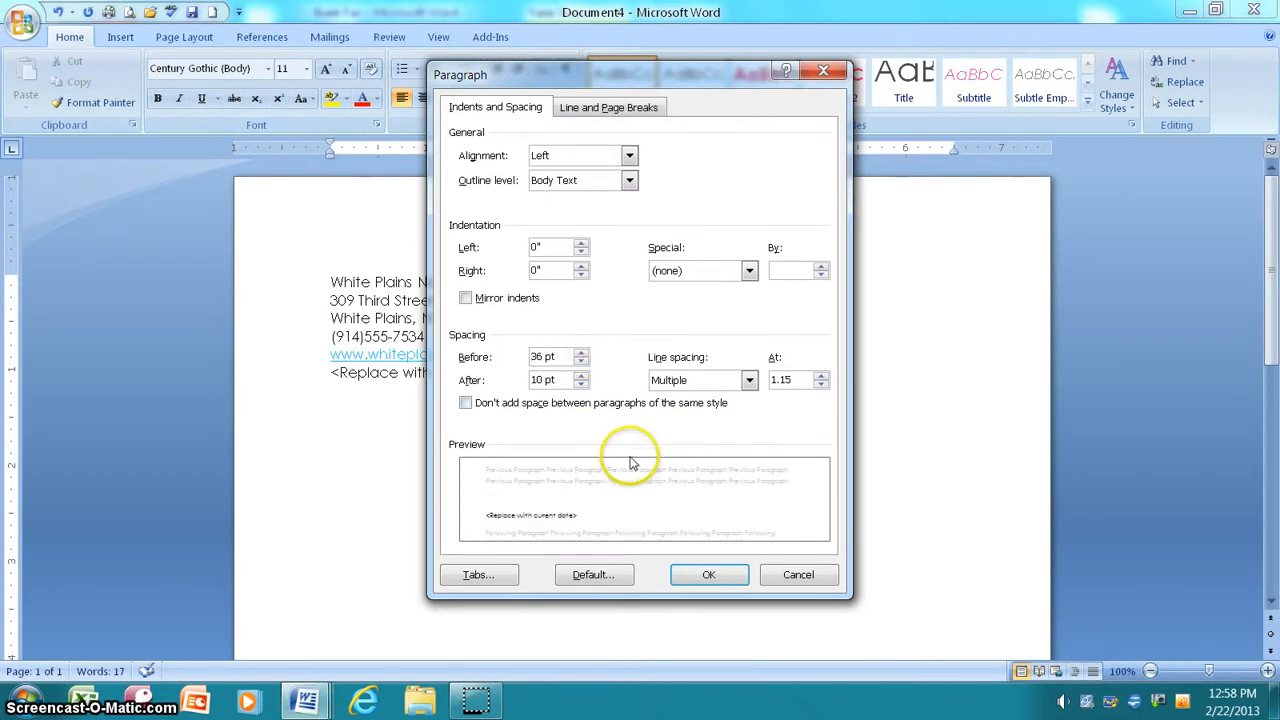
{"action": "left_click", "coordinate": [706, 575]}
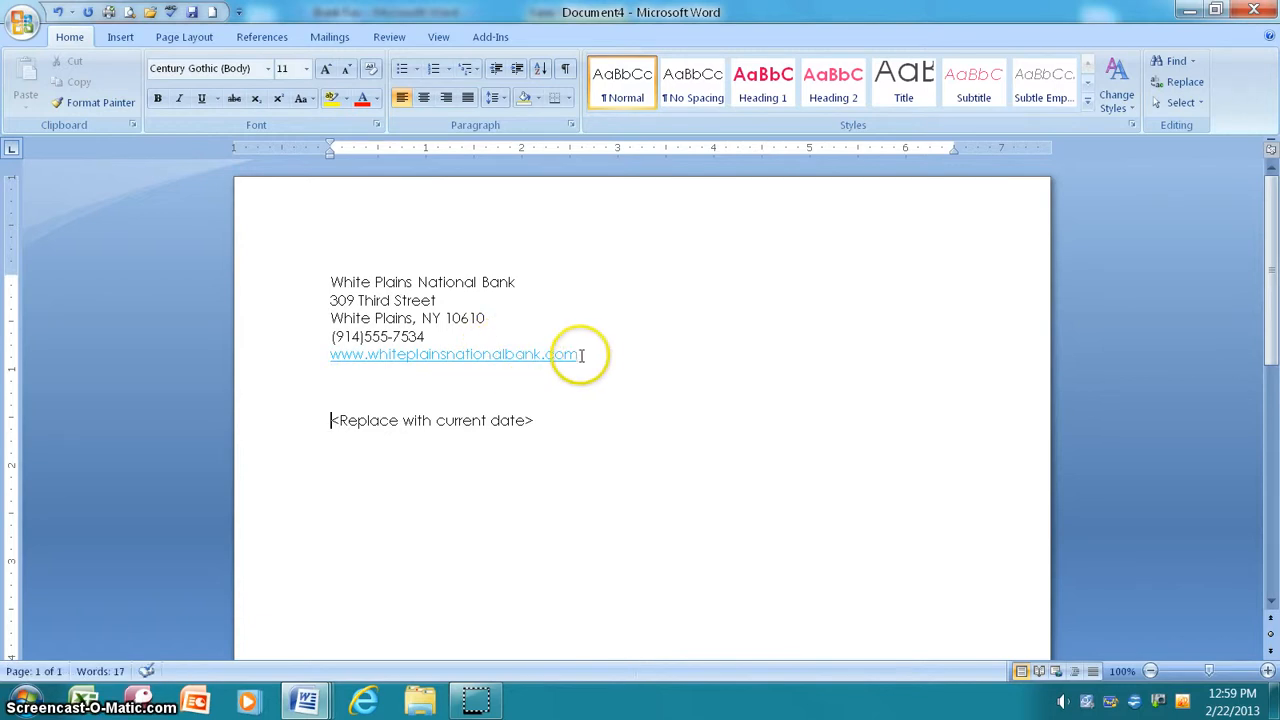
Step: Undo the automatic hyperlink so the web address becomes plain text
{"action": "left_click", "coordinate": [356, 372]}
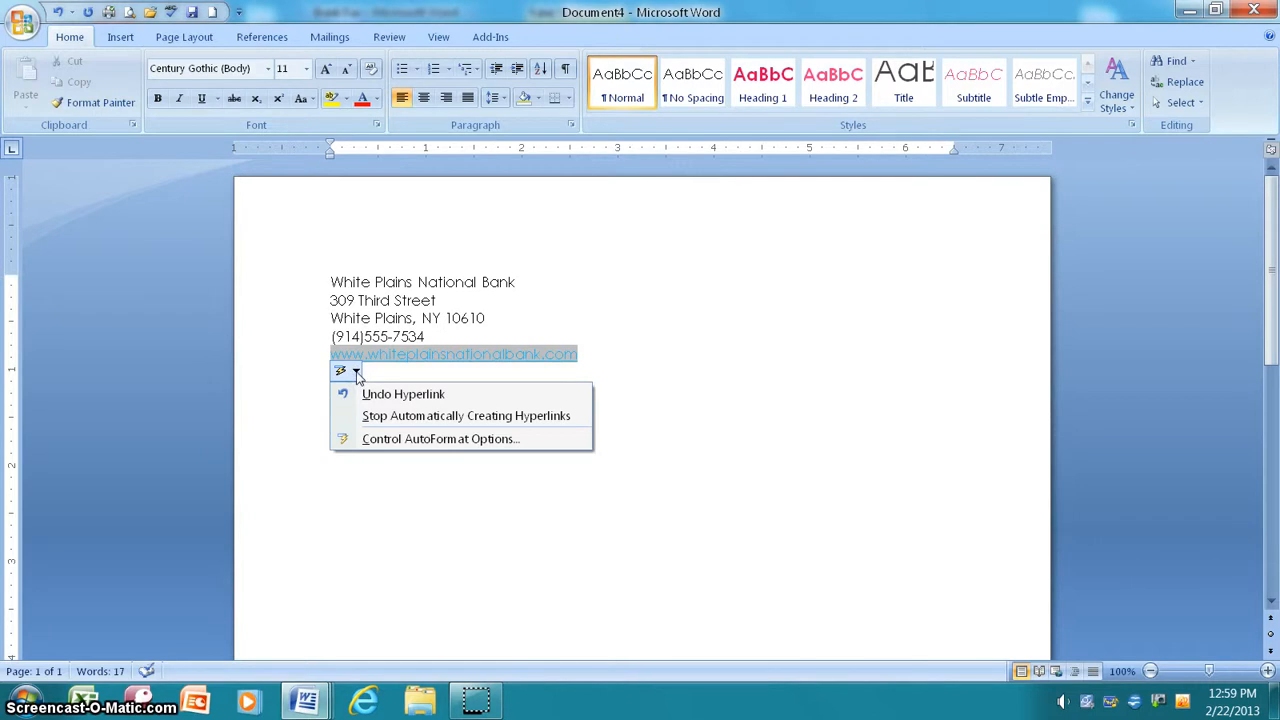
{"action": "left_click", "coordinate": [375, 398]}
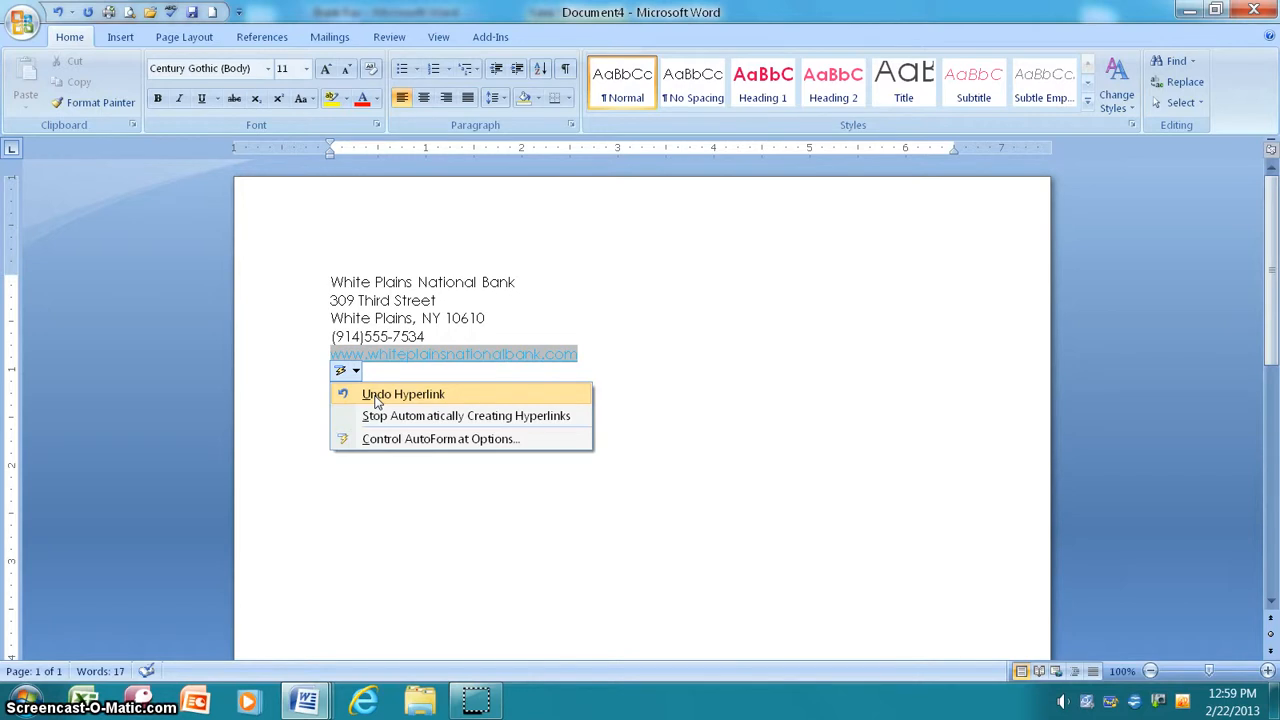
{"action": "left_click", "coordinate": [375, 395]}
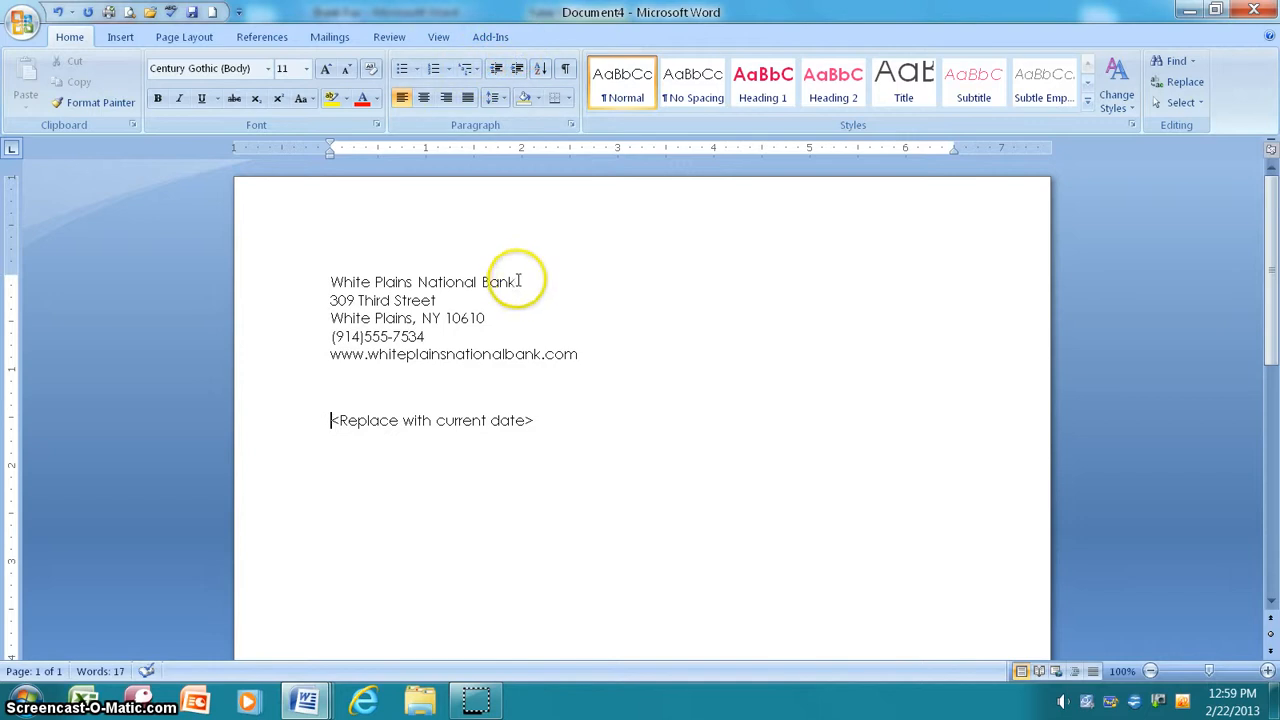
Step: Set the bank name in Engravers MT at 14 pt
{"action": "left_click", "coordinate": [304, 272]}
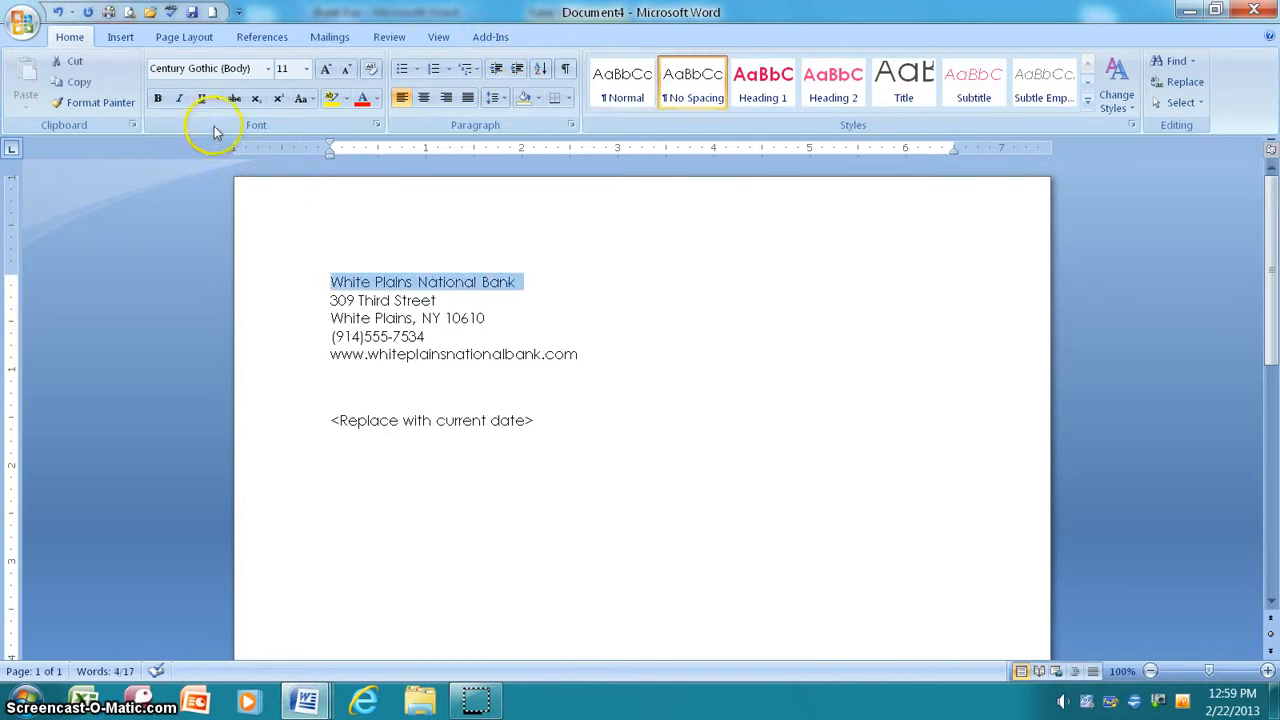
{"action": "left_click", "coordinate": [266, 72]}
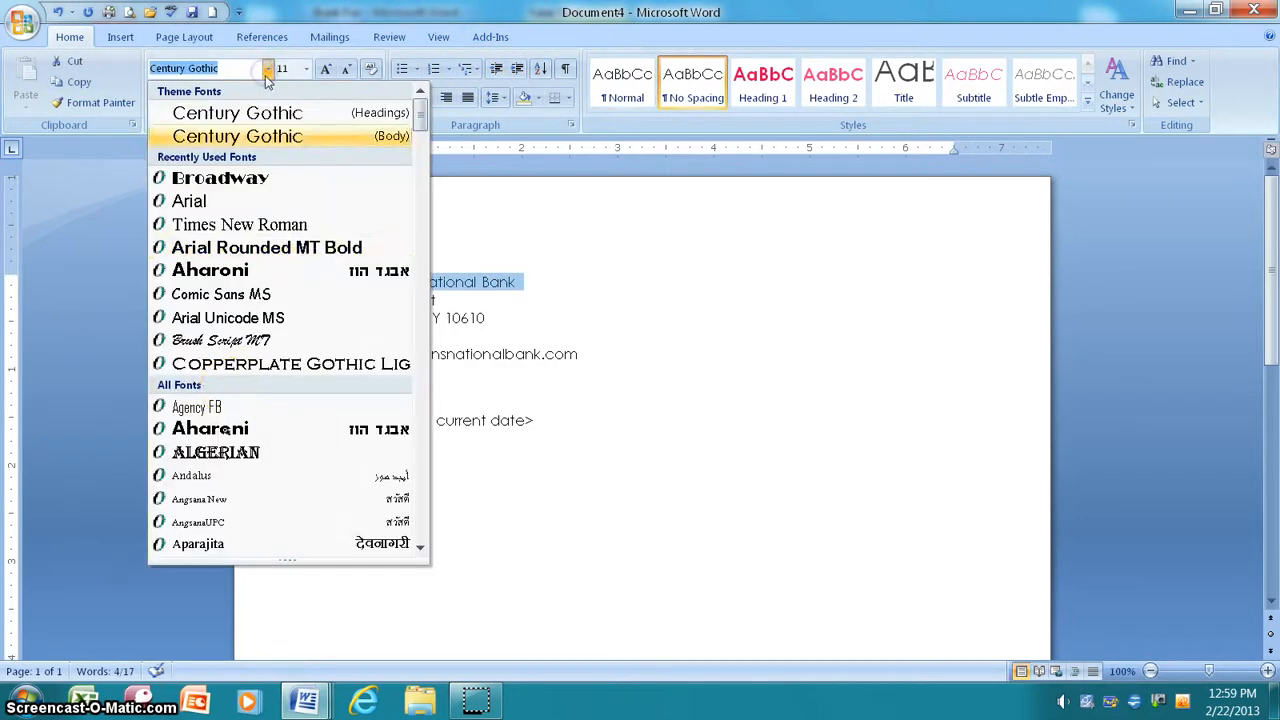
{"action": "scroll", "coordinate": [210, 500], "scroll_direction": "down", "scroll_amount": 9}
{"action": "scroll", "coordinate": [228, 521], "scroll_direction": "down", "scroll_amount": 15}
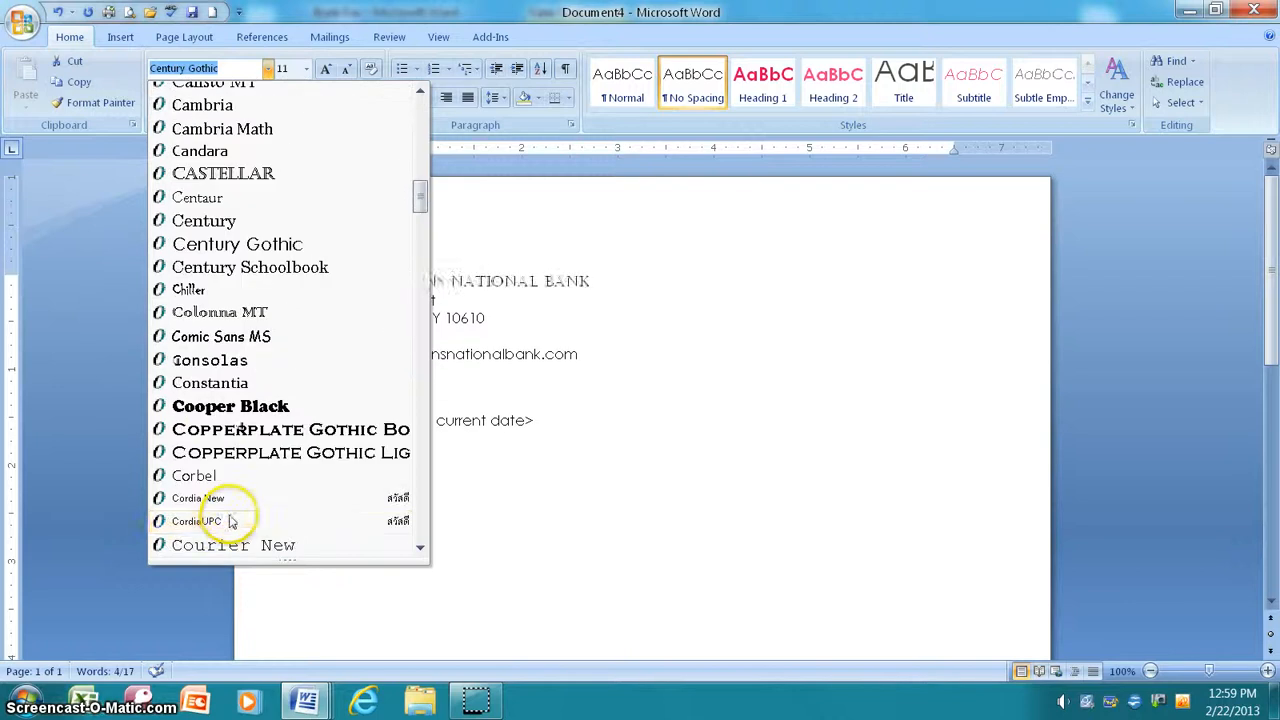
{"action": "scroll", "coordinate": [230, 521], "scroll_direction": "up", "scroll_amount": 1}
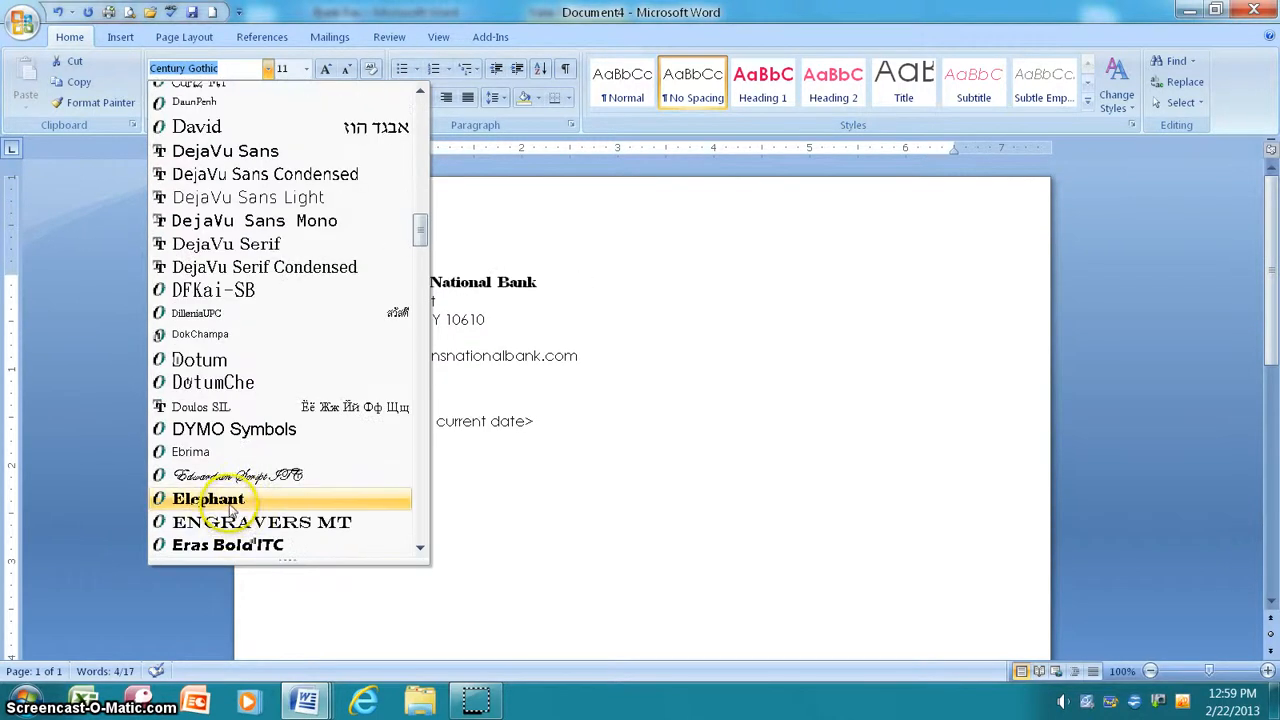
{"action": "left_click", "coordinate": [195, 523]}
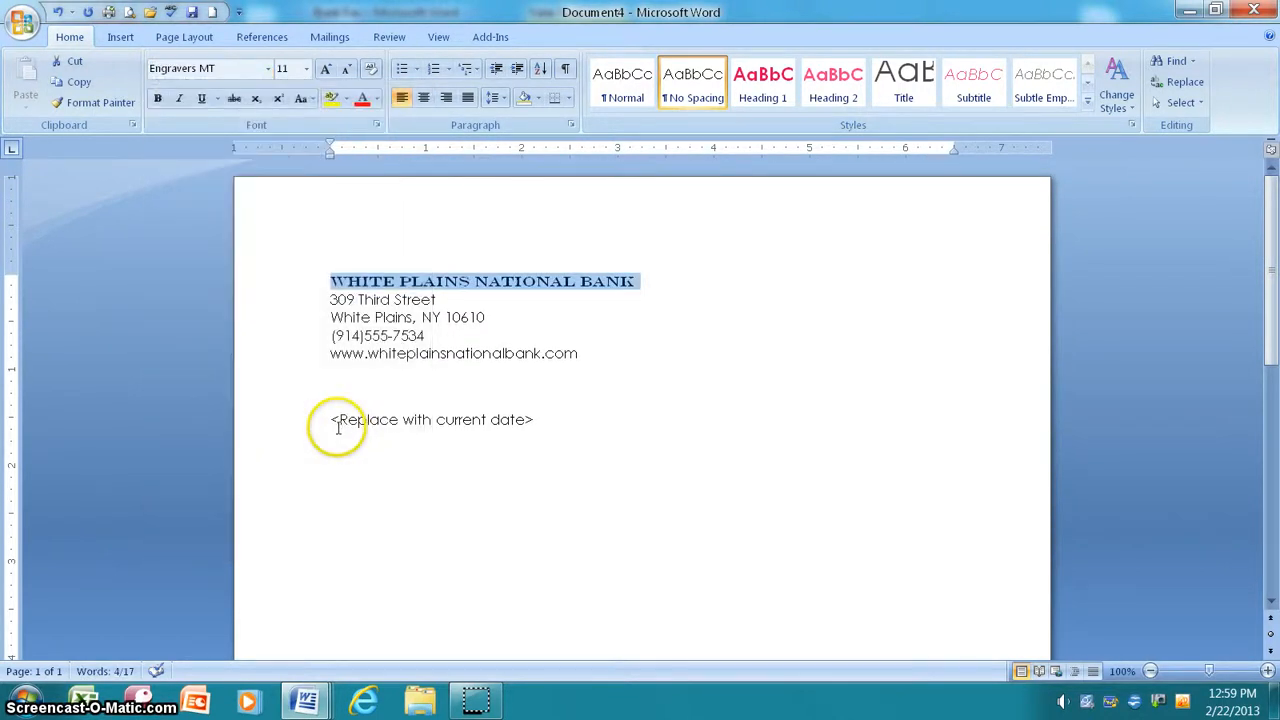
{"action": "left_click", "coordinate": [307, 70]}
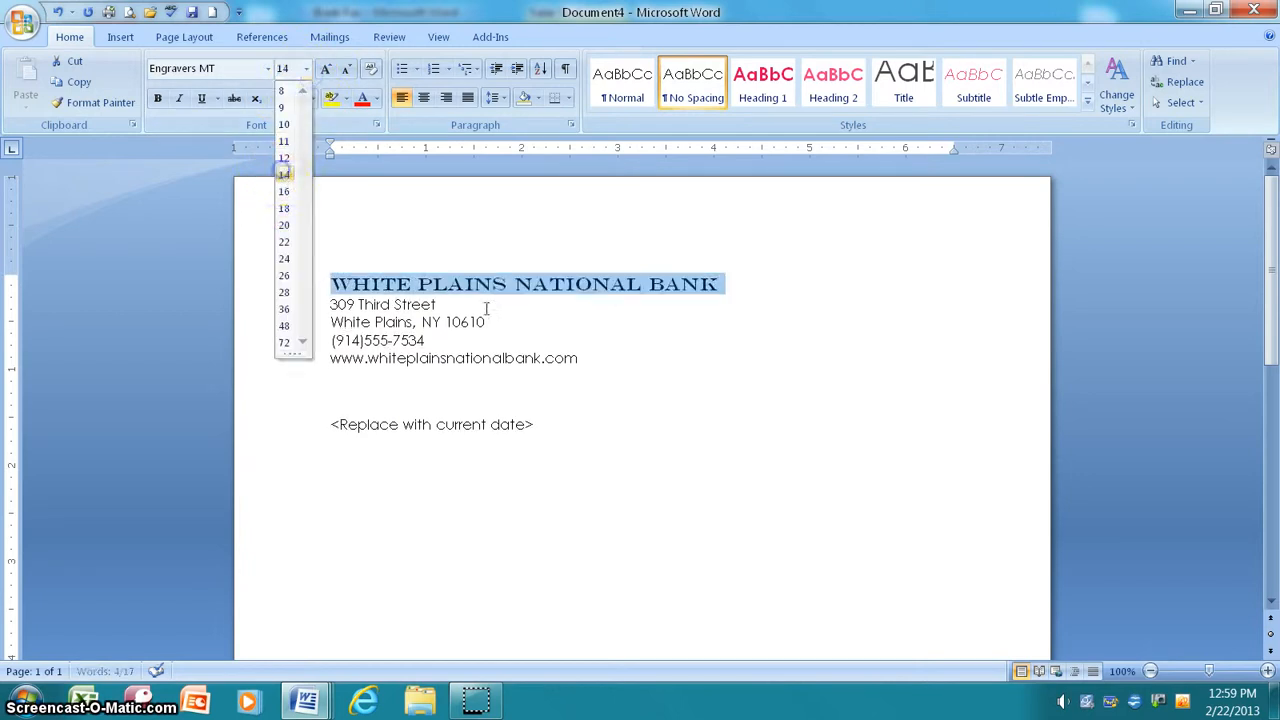
{"action": "left_click", "coordinate": [280, 165]}
Step: Make the street, city, phone and web lines 12 pt, then open the Clip Art pane
{"action": "left_click_drag", "start_coordinate": [589, 368], "coordinate": [258, 305]}
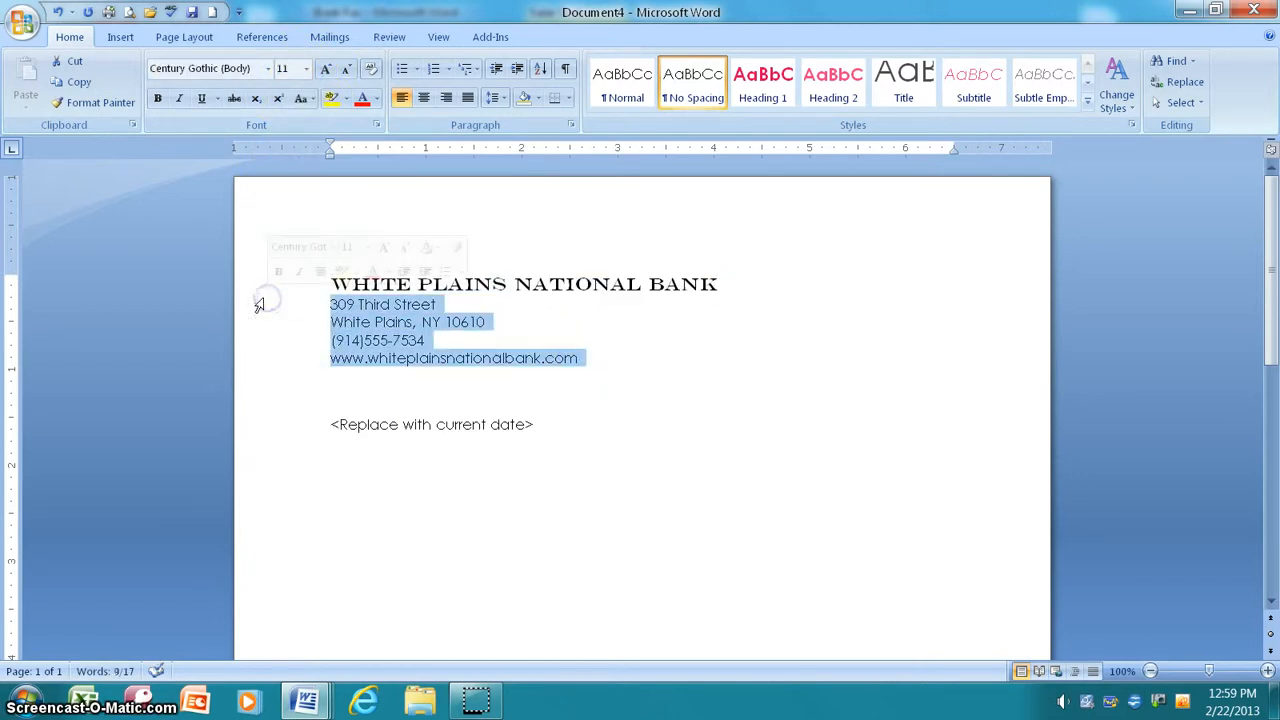
{"action": "left_click", "coordinate": [306, 70]}
{"action": "left_click", "coordinate": [283, 150]}
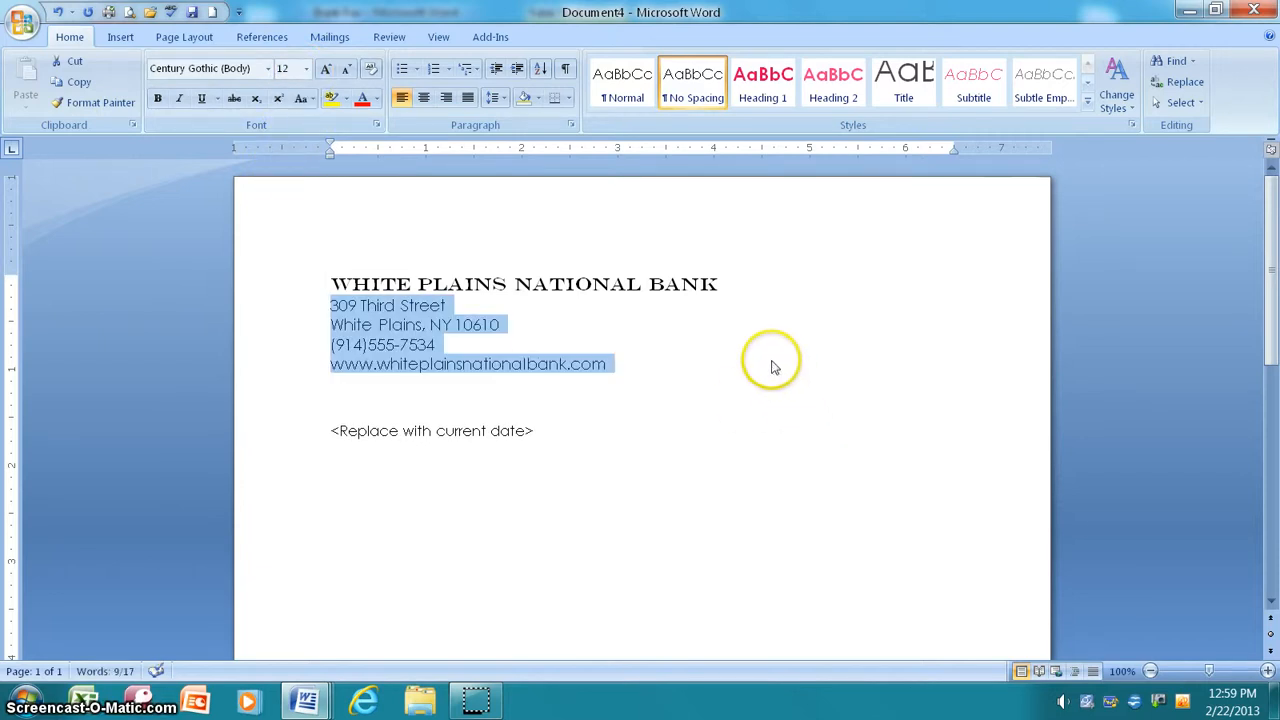
{"action": "left_click", "coordinate": [360, 284]}
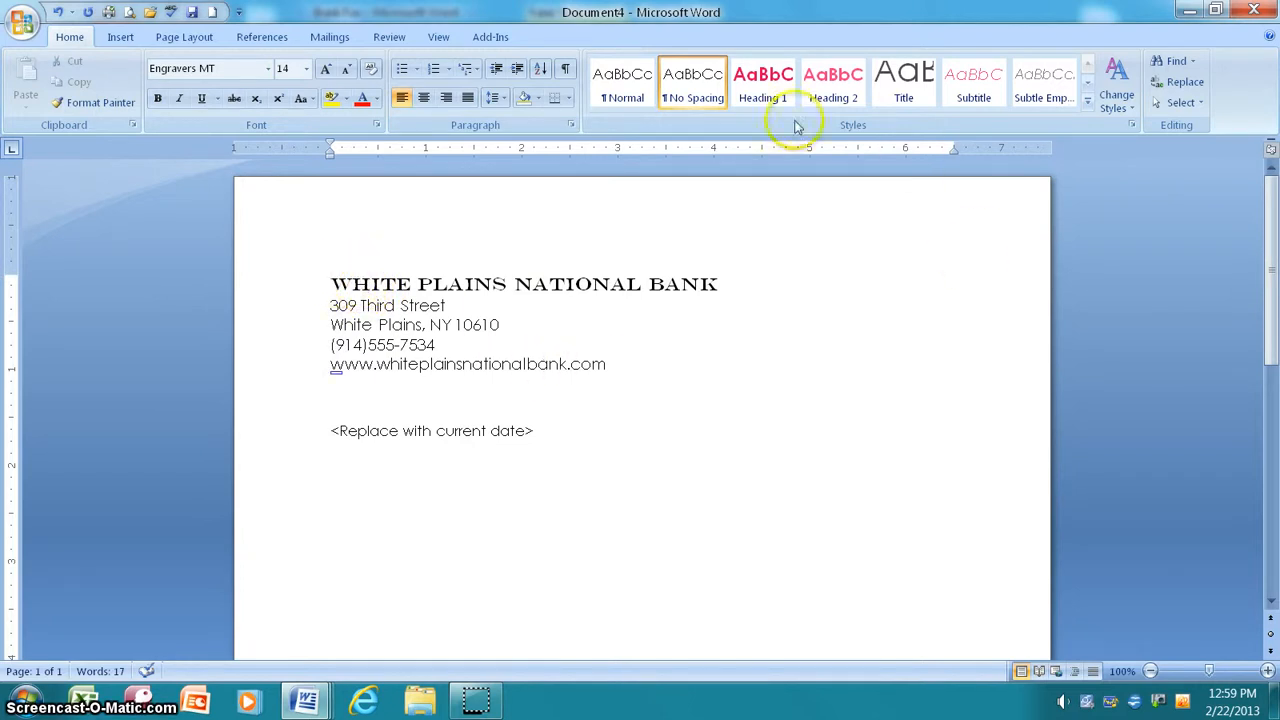
{"action": "left_click", "coordinate": [118, 37]}
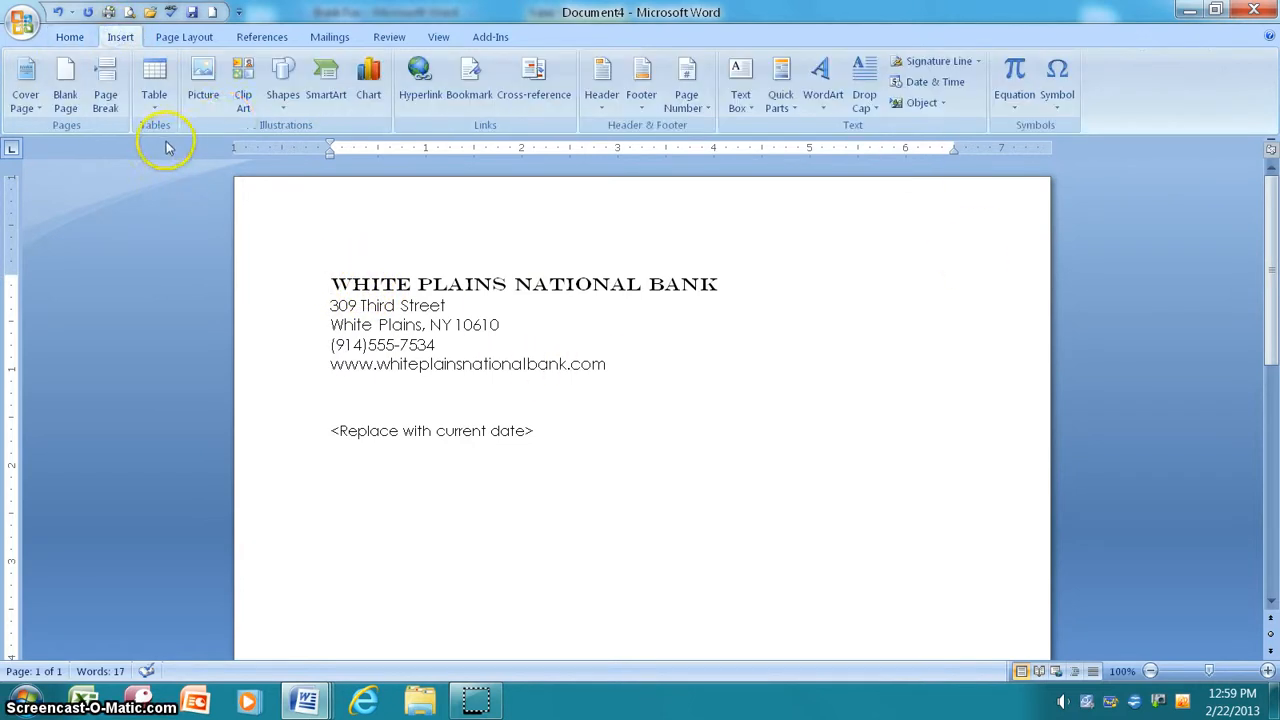
{"action": "left_click", "coordinate": [242, 100]}
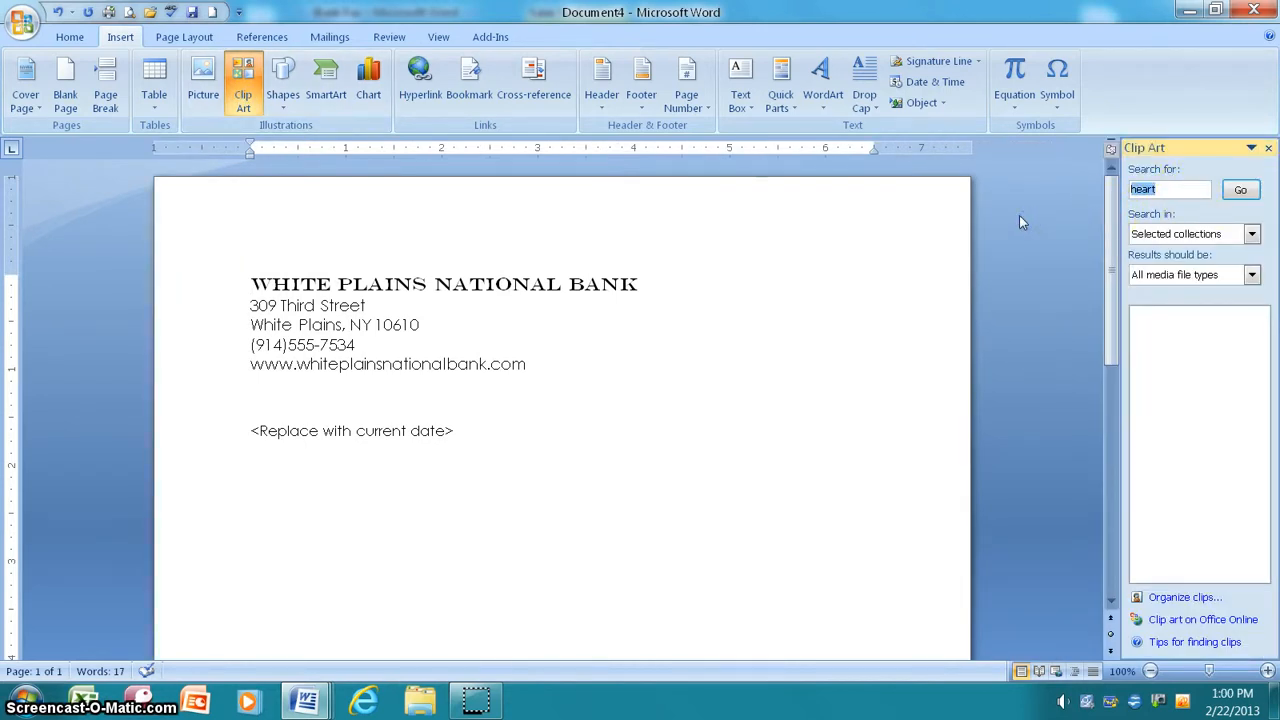
Step: Search the Clip Art pane for 'bank' across all collections and media types
{"action": "type", "text": "bank"}
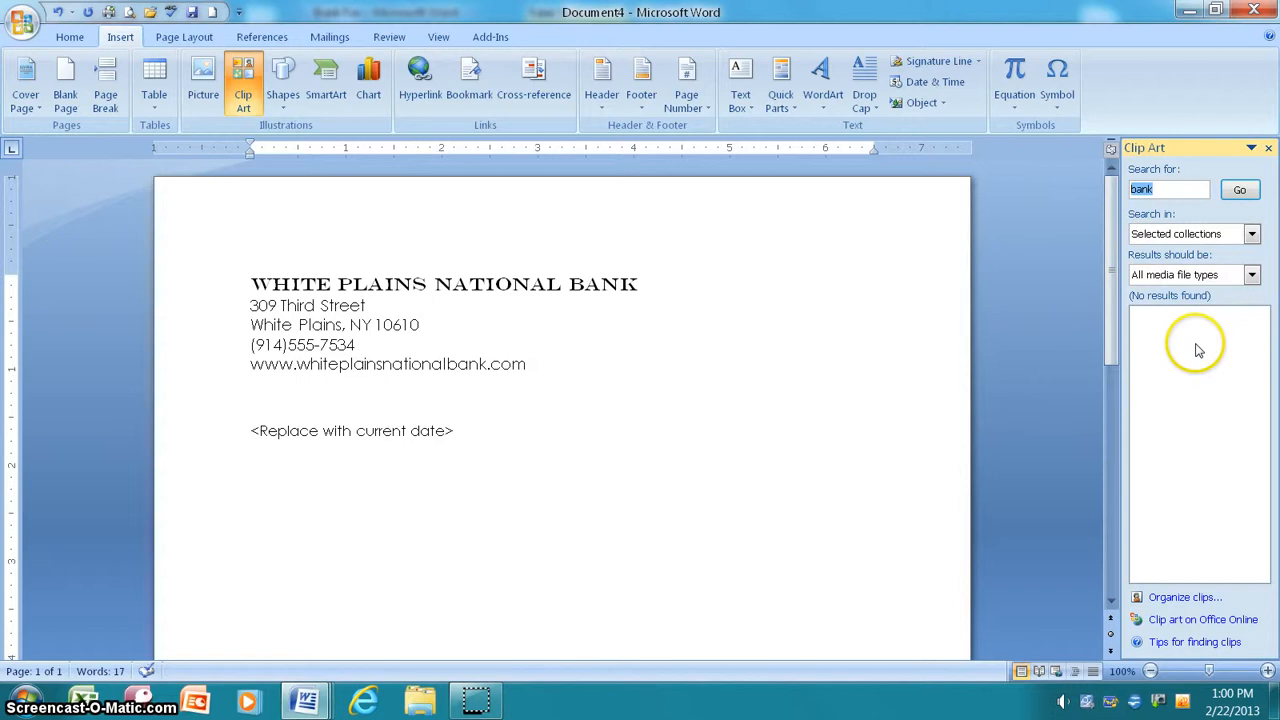
{"action": "left_click", "coordinate": [1155, 190]}
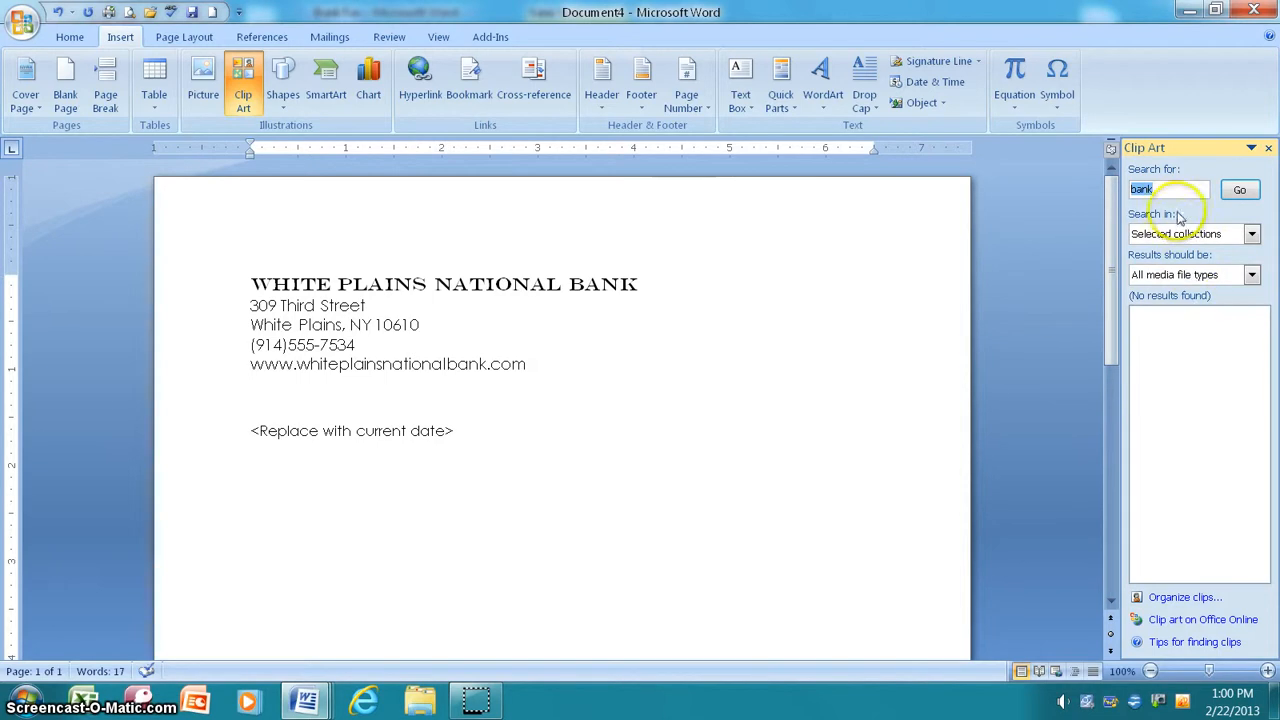
{"action": "left_click", "coordinate": [1251, 234]}
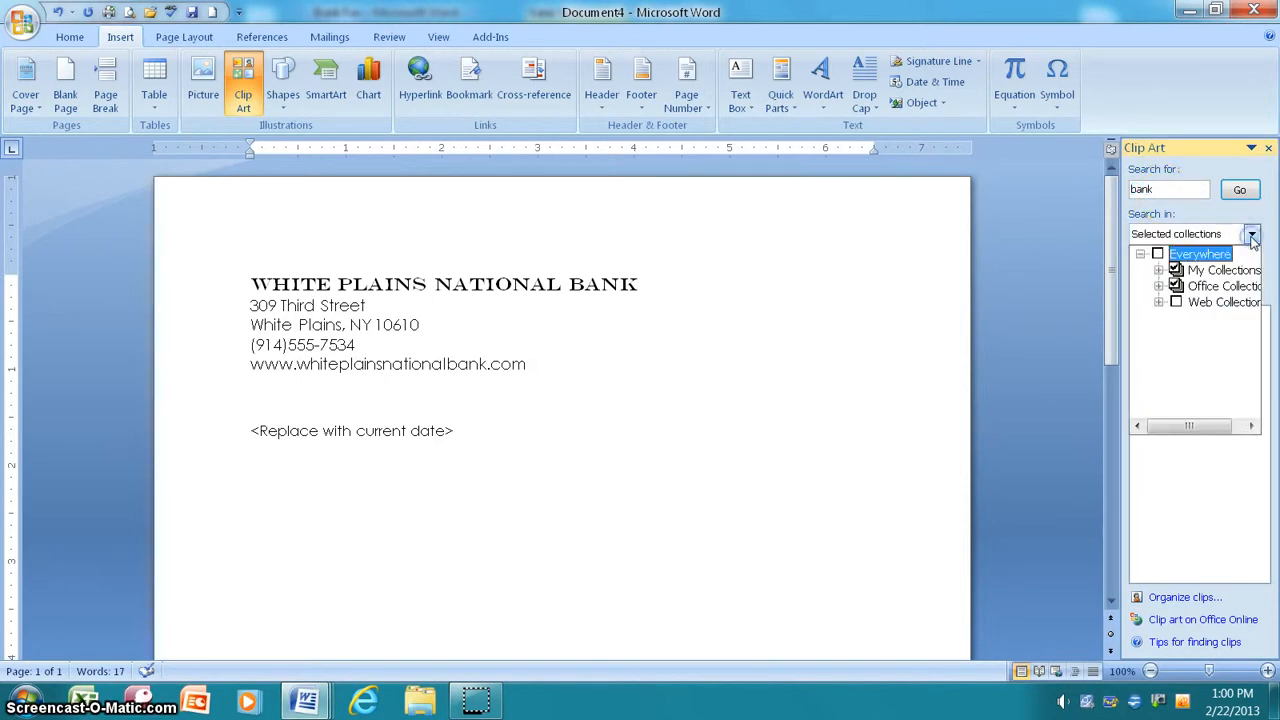
{"action": "left_click", "coordinate": [1176, 302]}
{"action": "left_click", "coordinate": [1240, 190]}
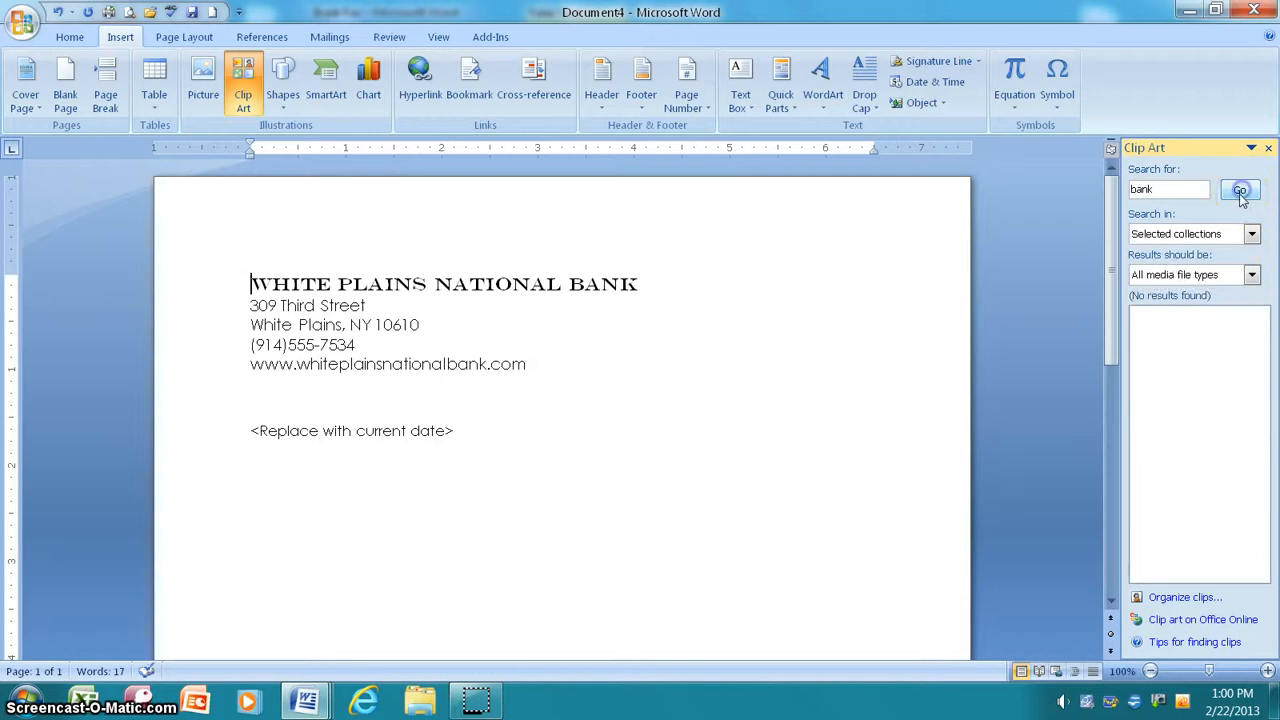
{"action": "left_click", "coordinate": [1251, 275]}
{"action": "left_click", "coordinate": [1174, 192]}
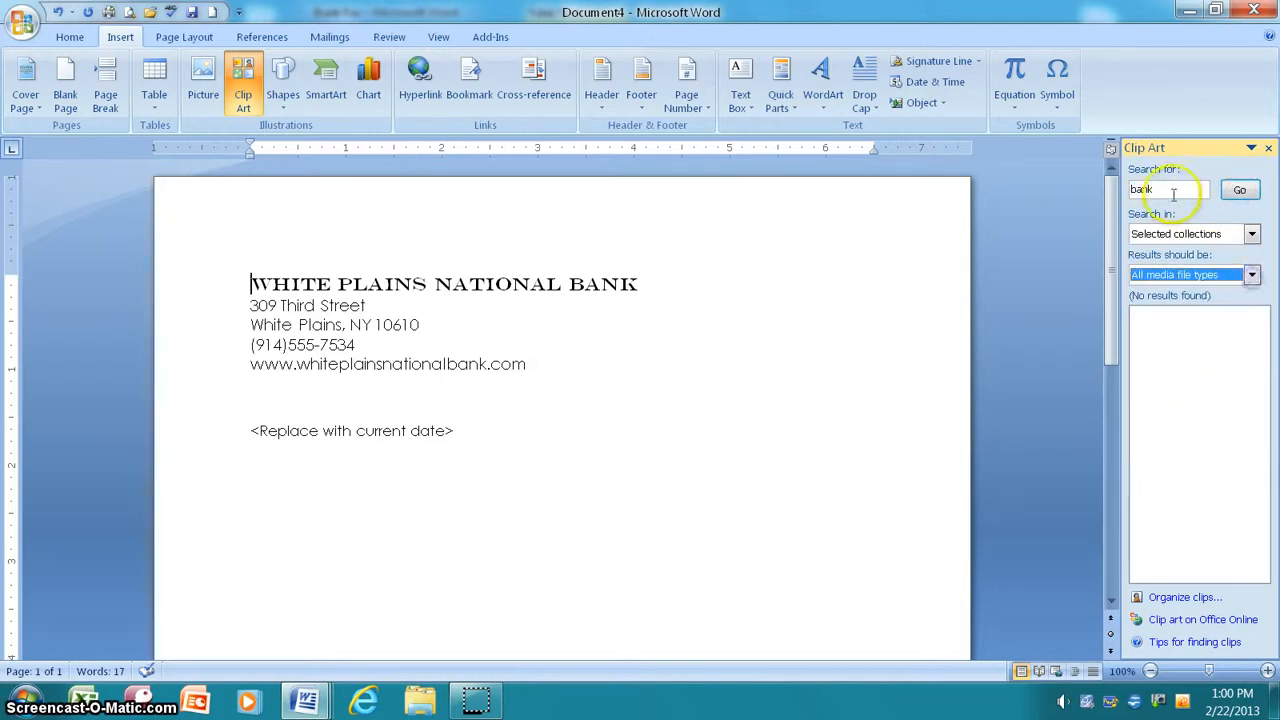
Step: Replace the search term with 'money', run it and scroll the currency clip results
{"action": "left_click_drag", "start_coordinate": [1164, 192], "coordinate": [1051, 201]}
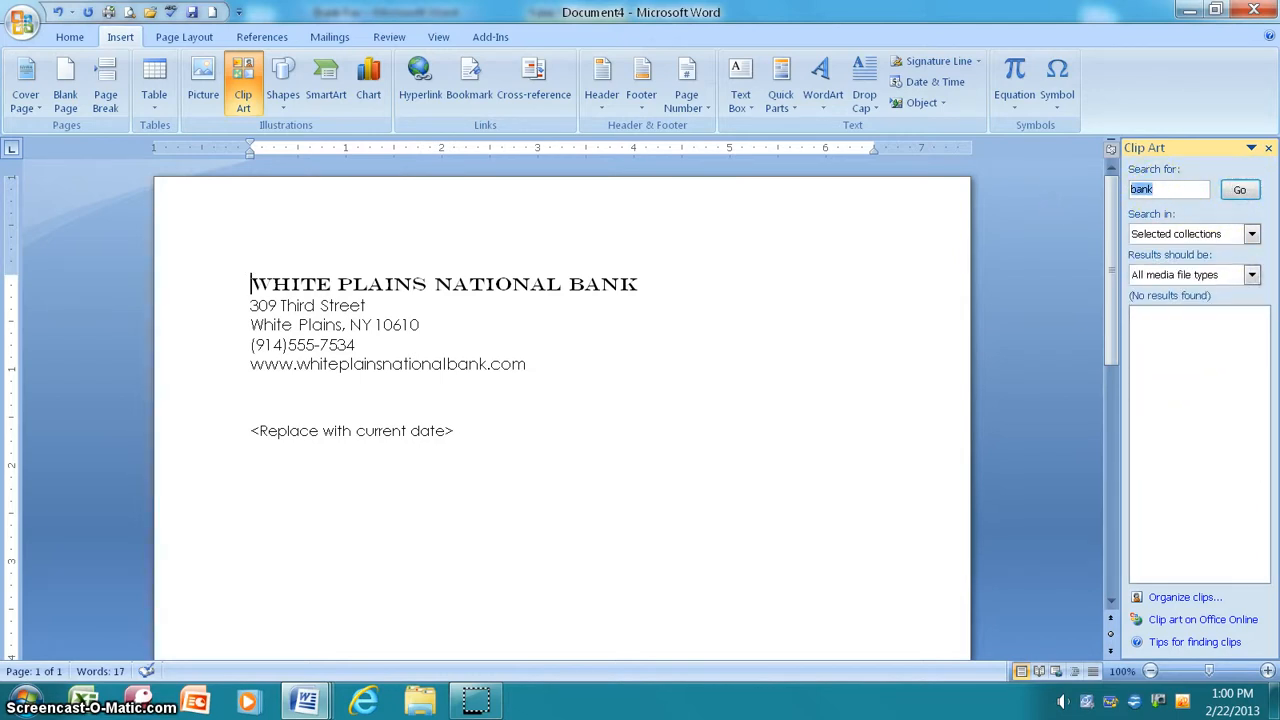
{"action": "type", "text": "money"}
{"action": "key", "text": "Return"}
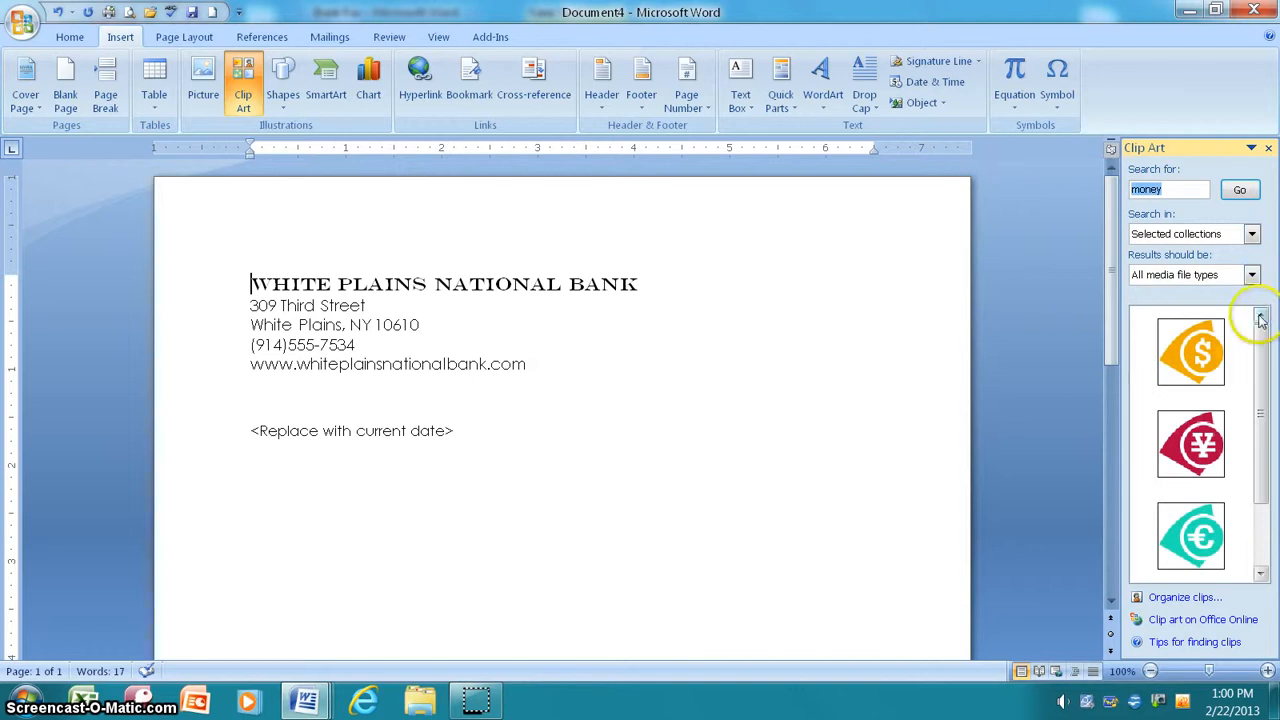
{"action": "left_click_drag", "start_coordinate": [1259, 350], "coordinate": [1276, 484]}
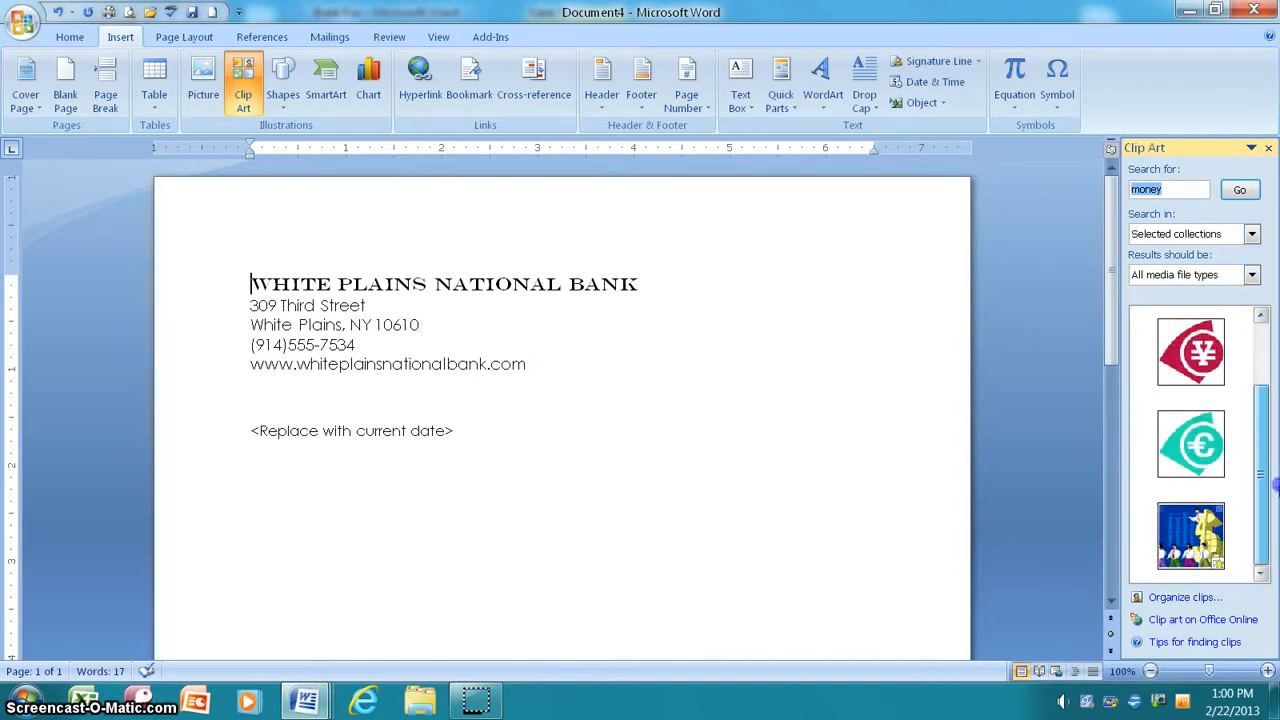
{"action": "left_click_drag", "start_coordinate": [1276, 360], "coordinate": [1276, 330]}
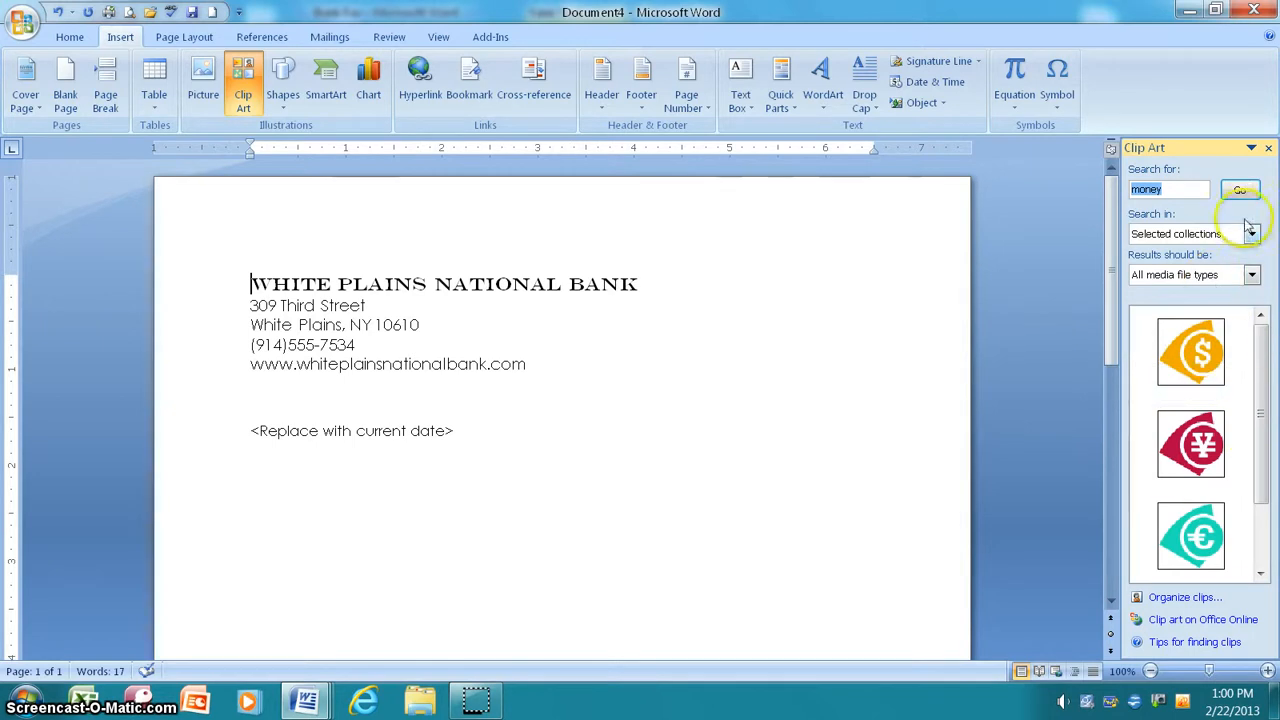
Step: Insert the orange dollar clip and shrink it to 1 inch square
{"action": "left_click", "coordinate": [1245, 370]}
{"action": "left_click", "coordinate": [1140, 411]}
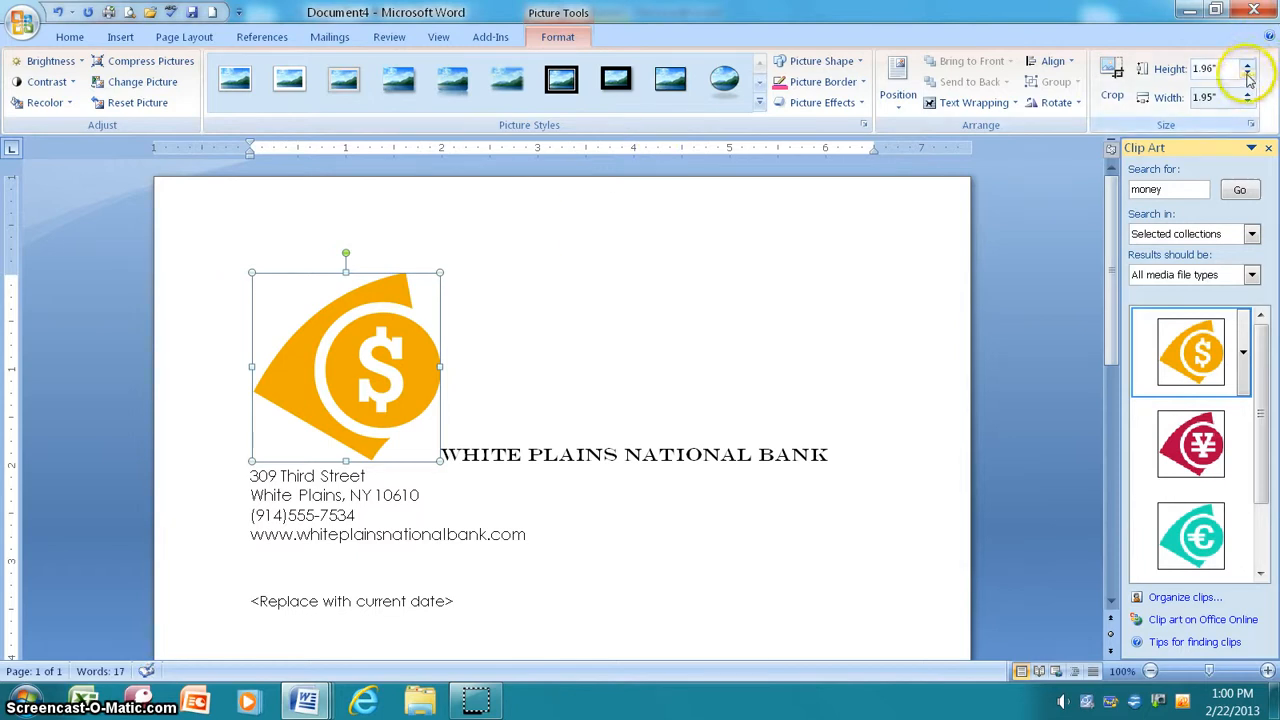
{"action": "left_click", "coordinate": [1247, 74]}
{"action": "left_click", "coordinate": [1247, 74]}
{"action": "left_click", "coordinate": [1247, 74]}
{"action": "left_click", "coordinate": [1247, 74]}
{"action": "left_click", "coordinate": [1247, 74]}
{"action": "left_click", "coordinate": [1247, 74]}
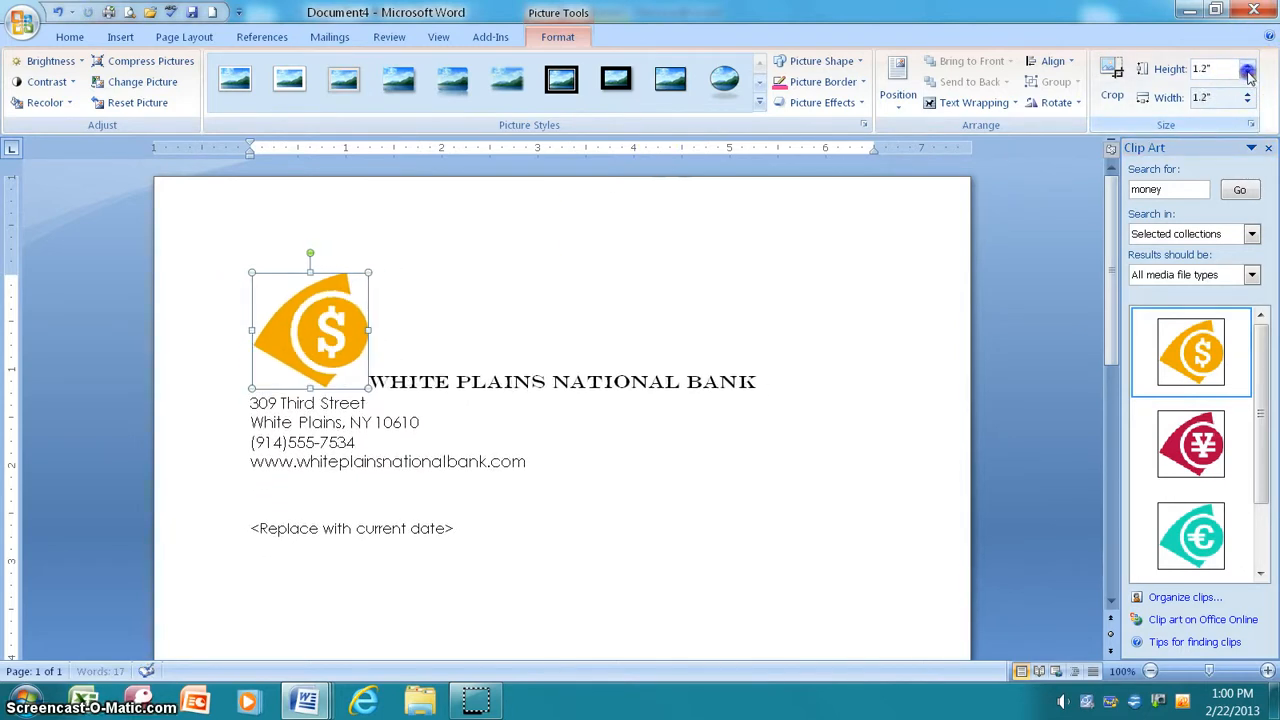
{"action": "left_click", "coordinate": [1247, 74]}
{"action": "left_click", "coordinate": [1247, 74]}
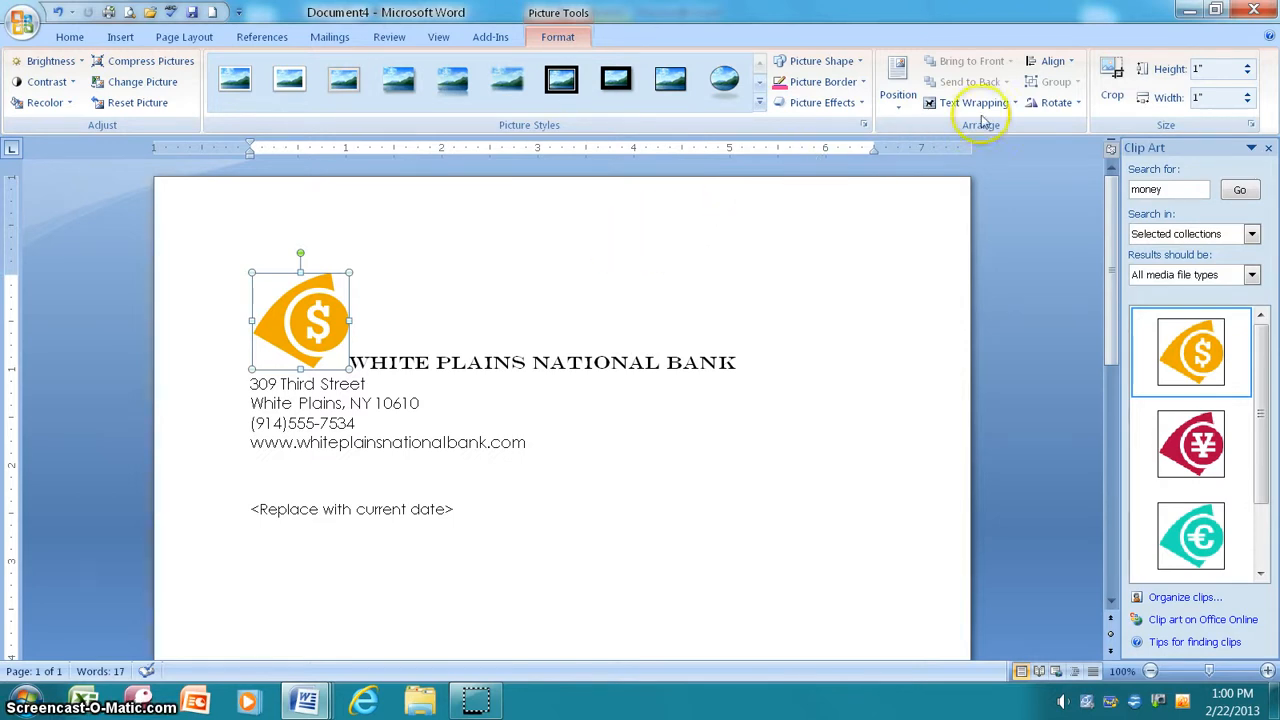
Step: Position the dollar picture top-left with text wrapping, then select the bank name and address lines
{"action": "left_click", "coordinate": [1015, 104]}
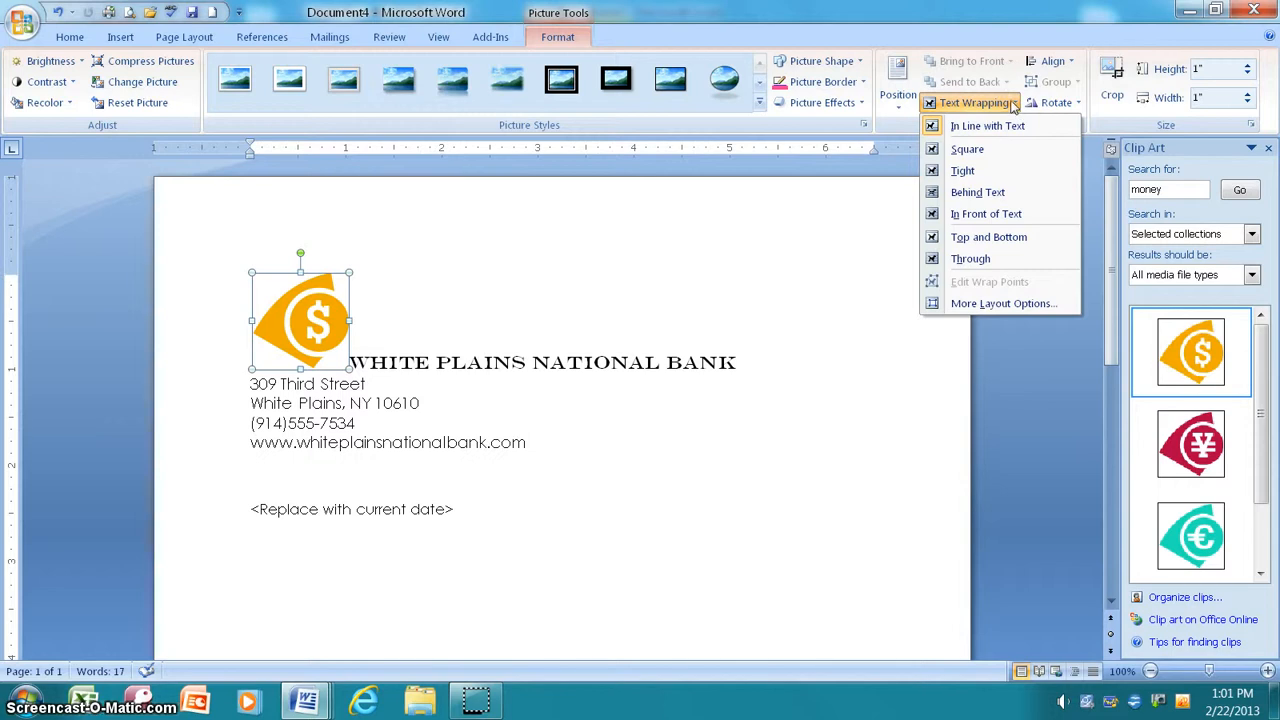
{"action": "left_click", "coordinate": [900, 100]}
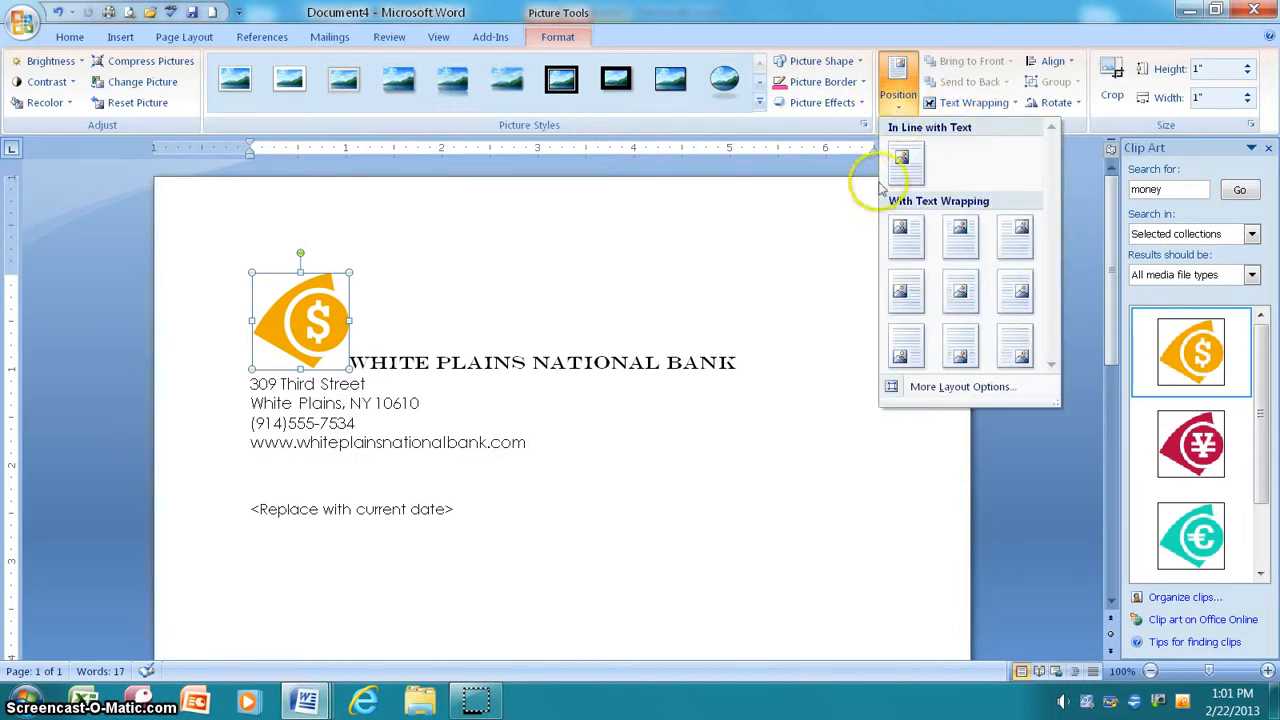
{"action": "left_click", "coordinate": [900, 236]}
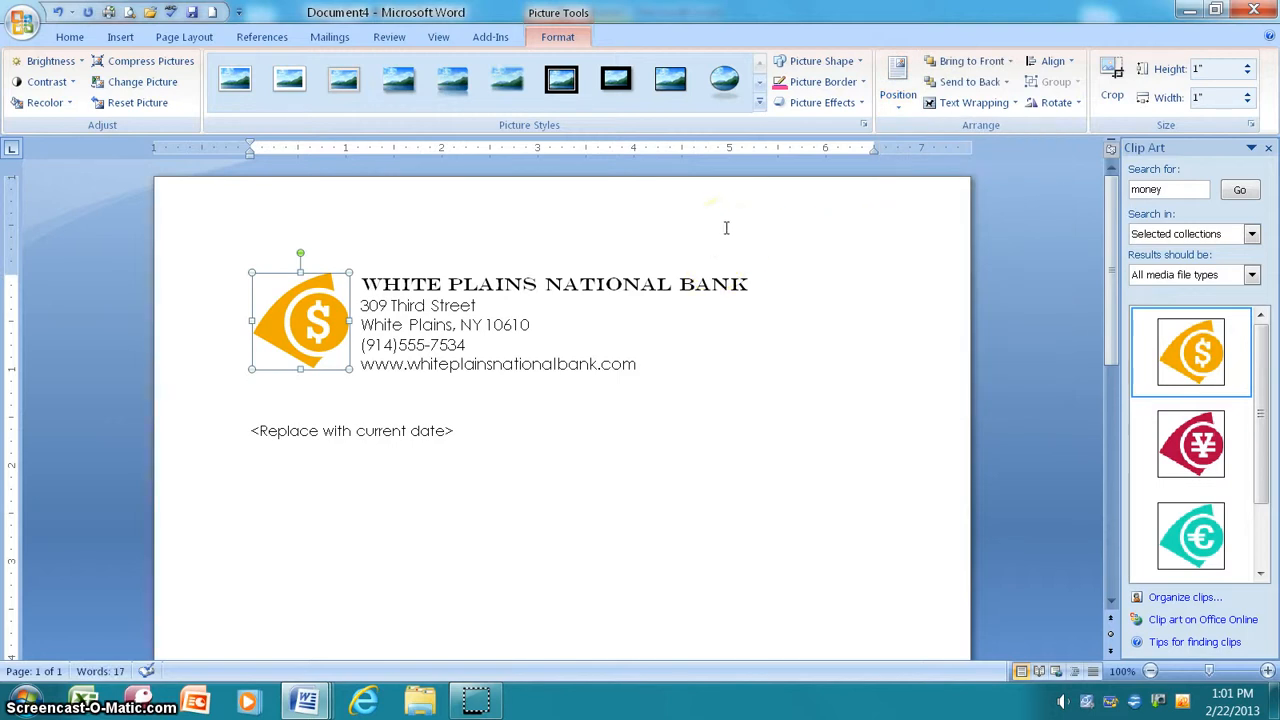
{"action": "left_click_drag", "start_coordinate": [691, 371], "coordinate": [351, 279]}
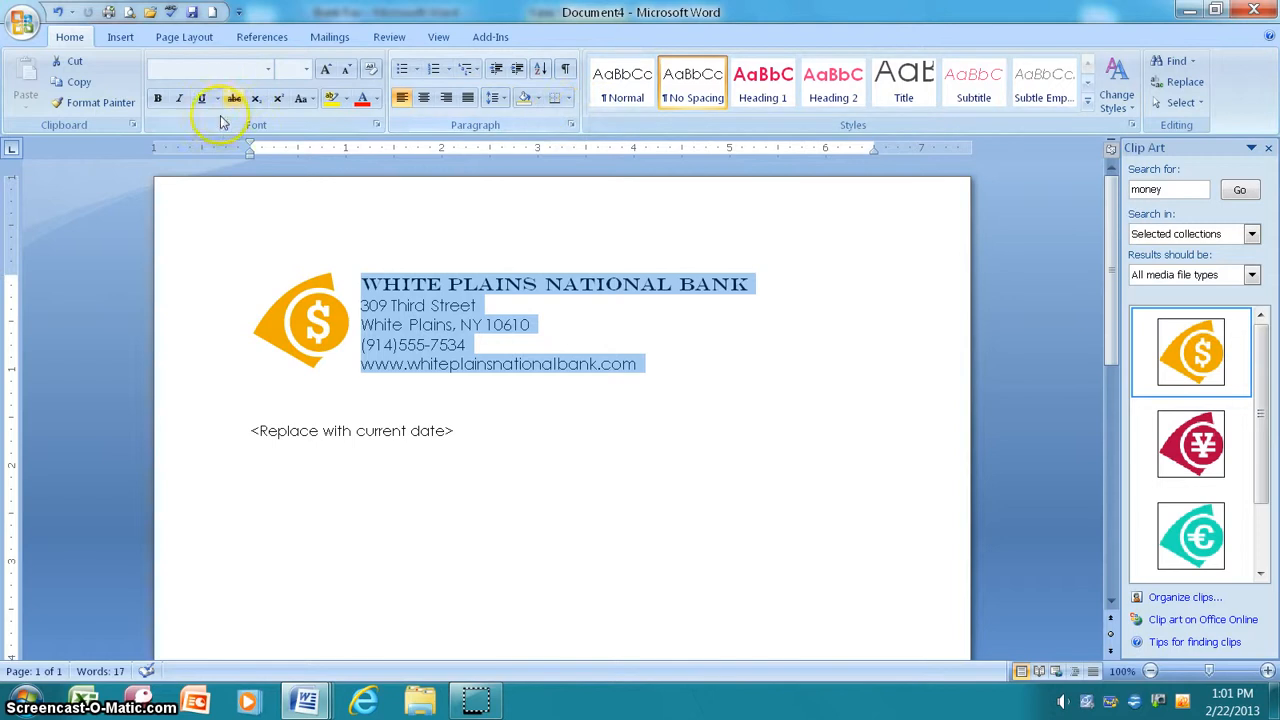
Step: Center the five selected bank name and address lines beside the dollar logo
{"action": "left_click", "coordinate": [423, 97]}
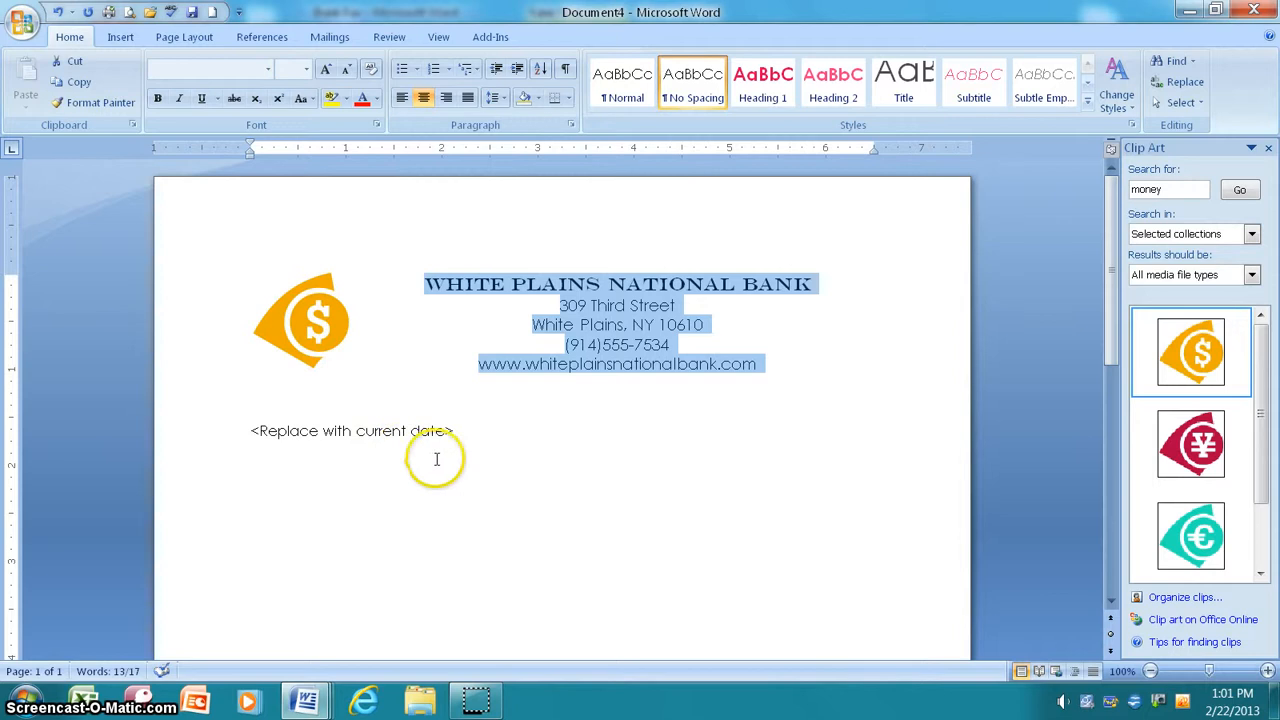
{"action": "left_click", "coordinate": [517, 477]}
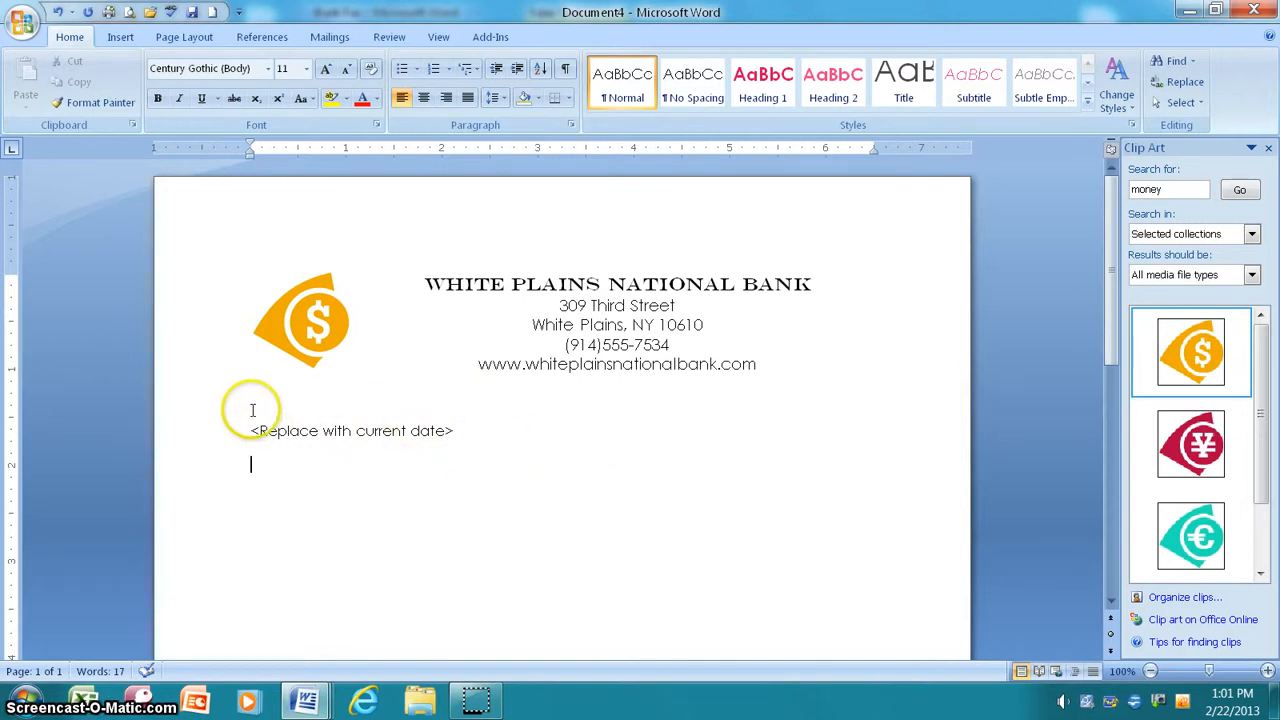
Step: Save the letterhead as Word template 'Bank Template' in Word Practice, overwriting the existing file
{"action": "left_click", "coordinate": [22, 30]}
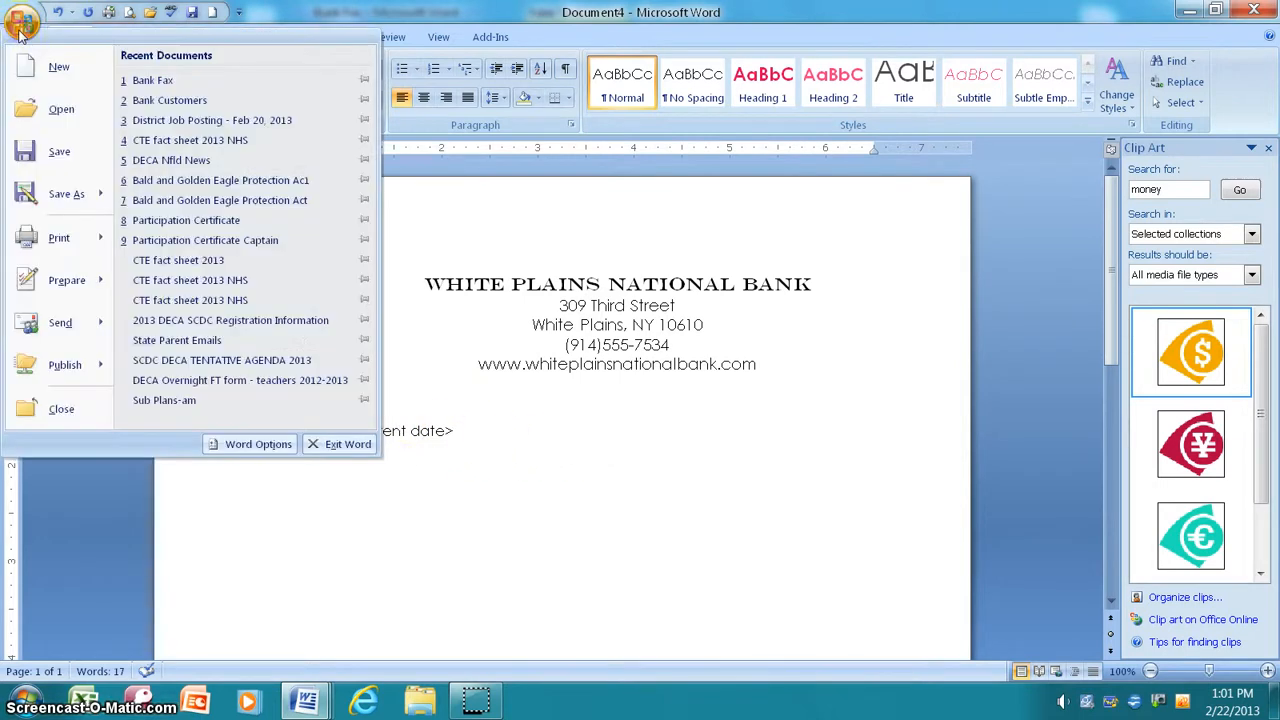
{"action": "left_click", "coordinate": [97, 197]}
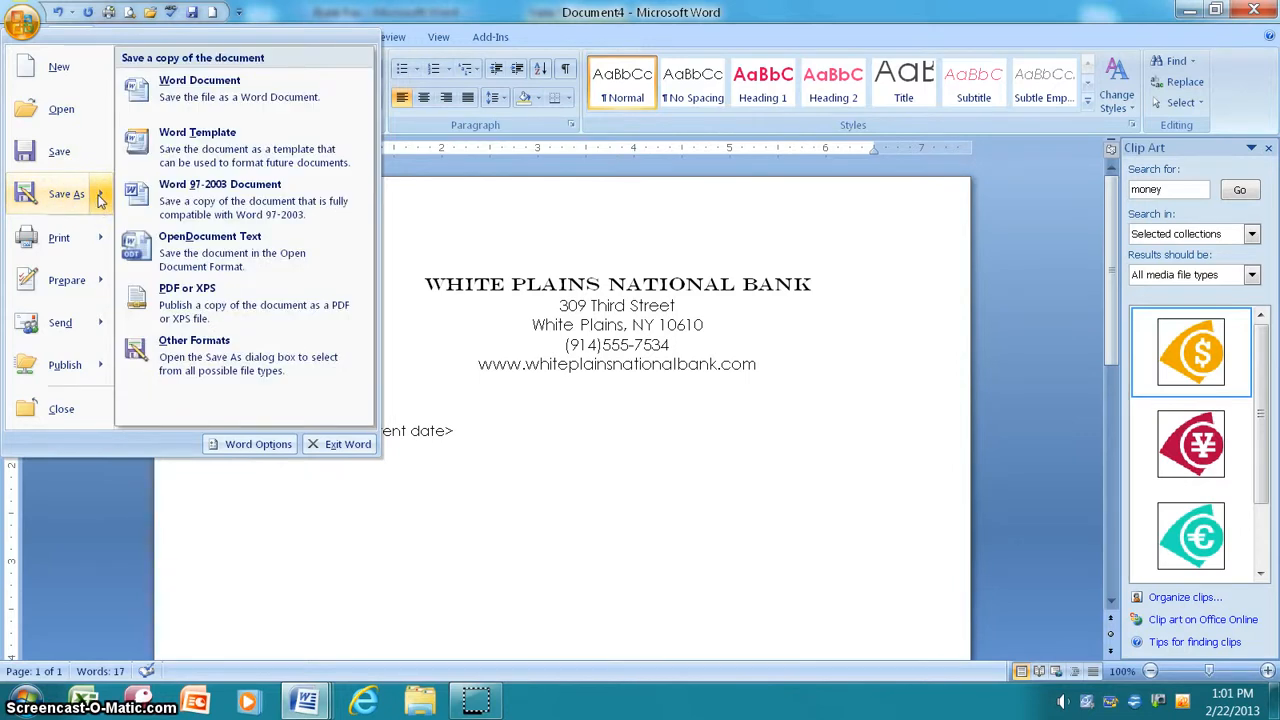
{"action": "left_click", "coordinate": [179, 148]}
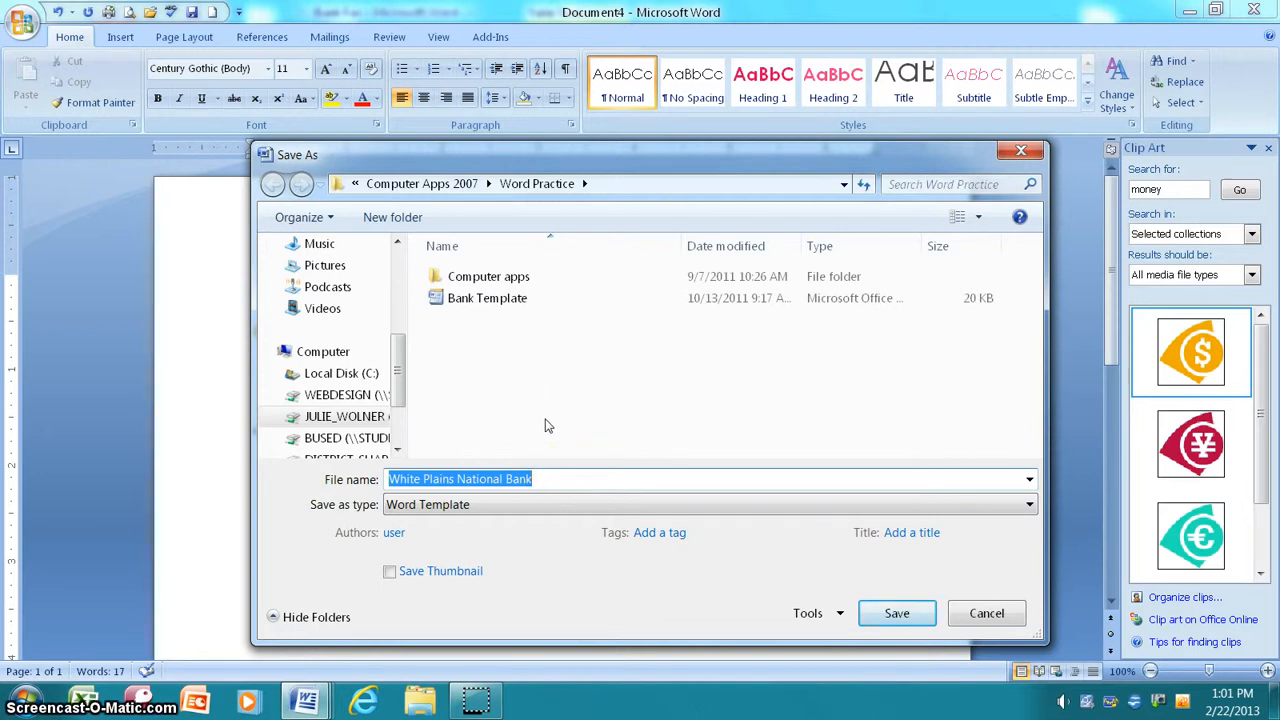
{"action": "type", "text": "Bank "}
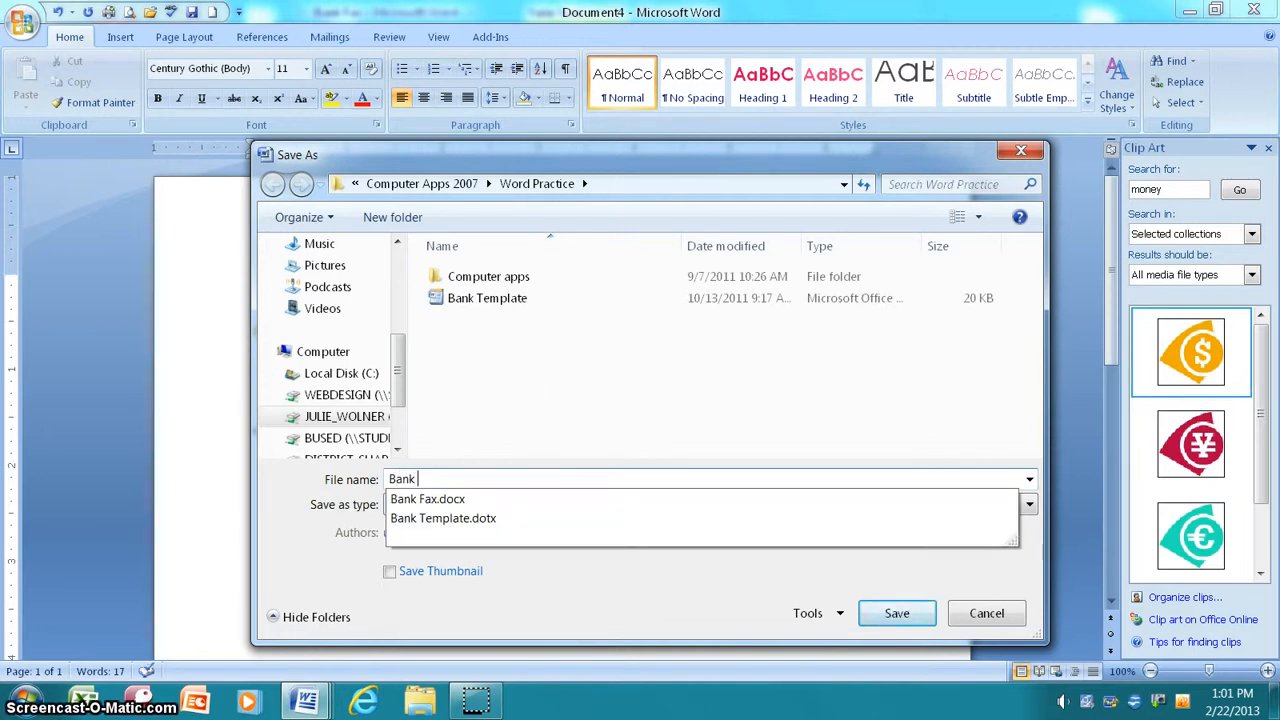
{"action": "type", "text": "Template"}
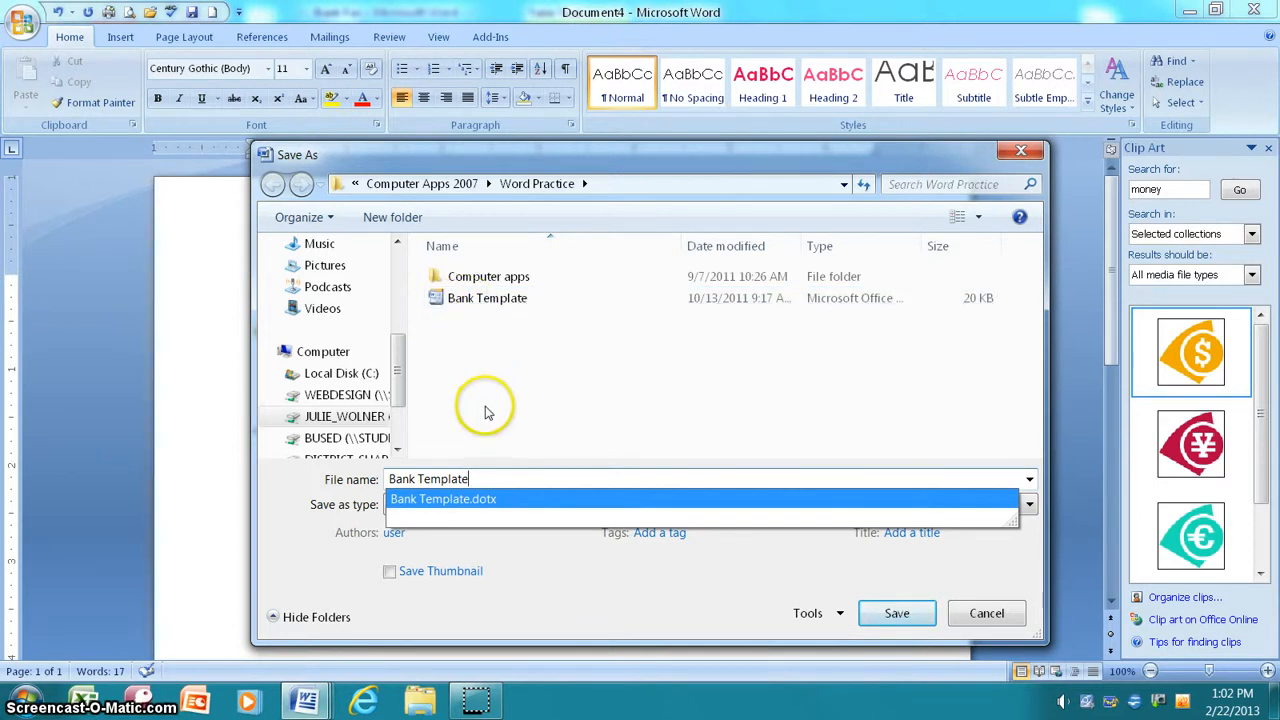
{"action": "left_click", "coordinate": [884, 618]}
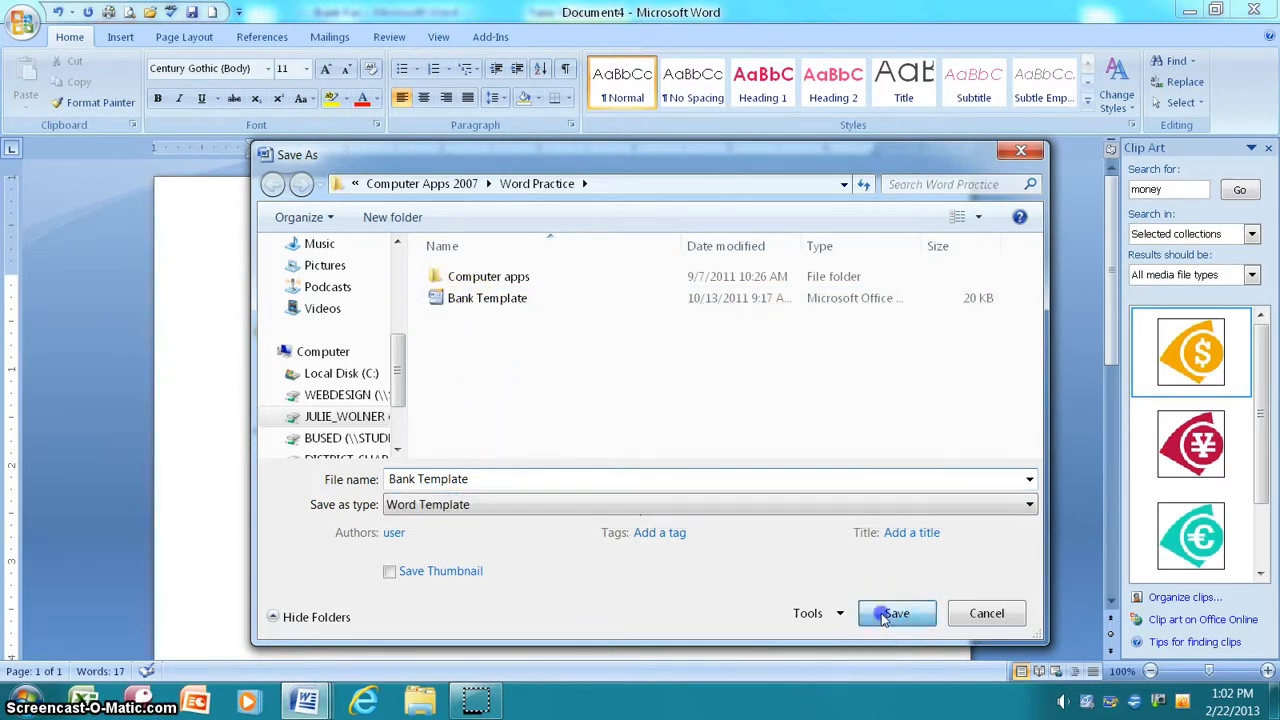
{"action": "left_click", "coordinate": [620, 392]}
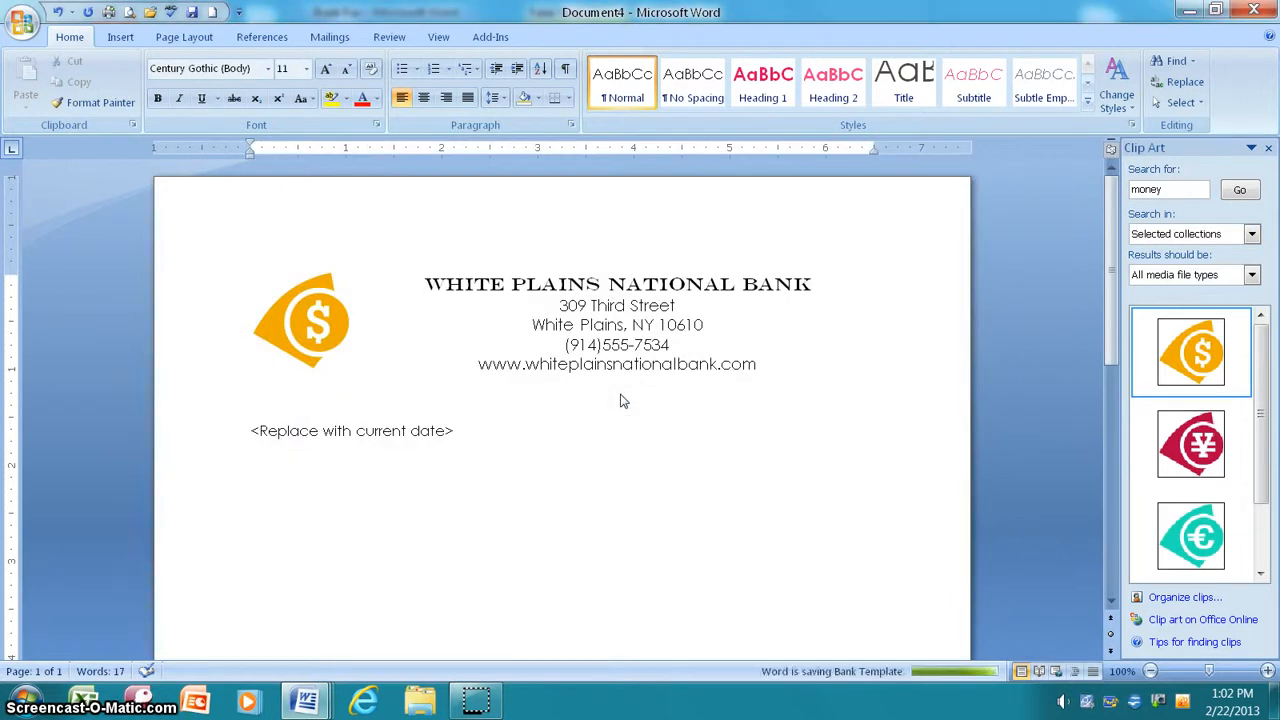
{"action": "left_click", "coordinate": [595, 568]}
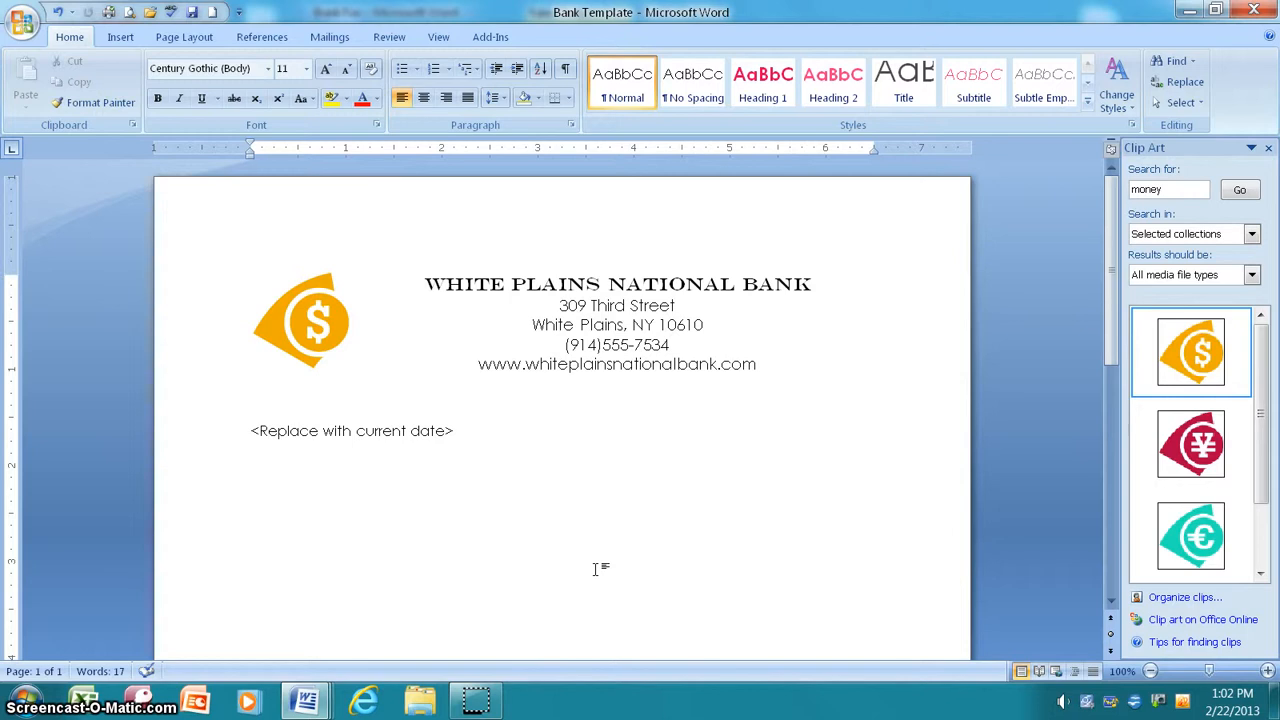
{"action": "left_click", "coordinate": [580, 570]}
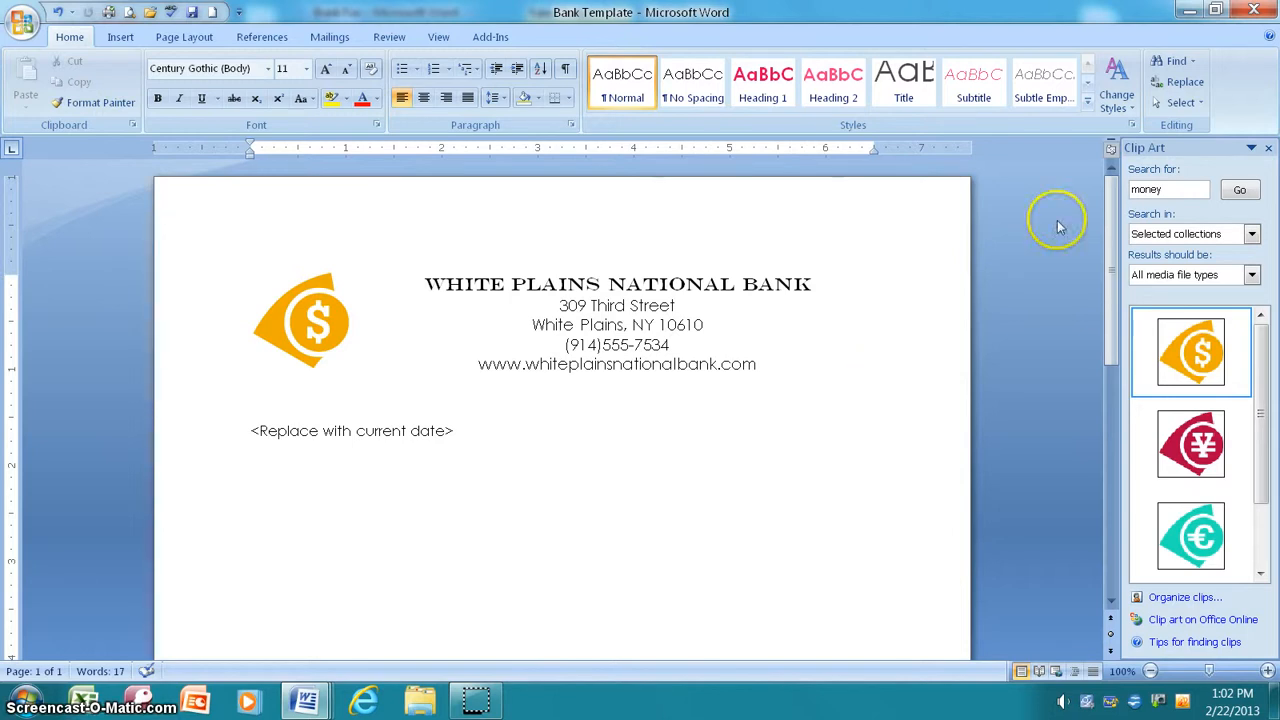
Step: Close the saved template and create a new document from Bank Template using New from existing
{"action": "left_click", "coordinate": [1256, 10]}
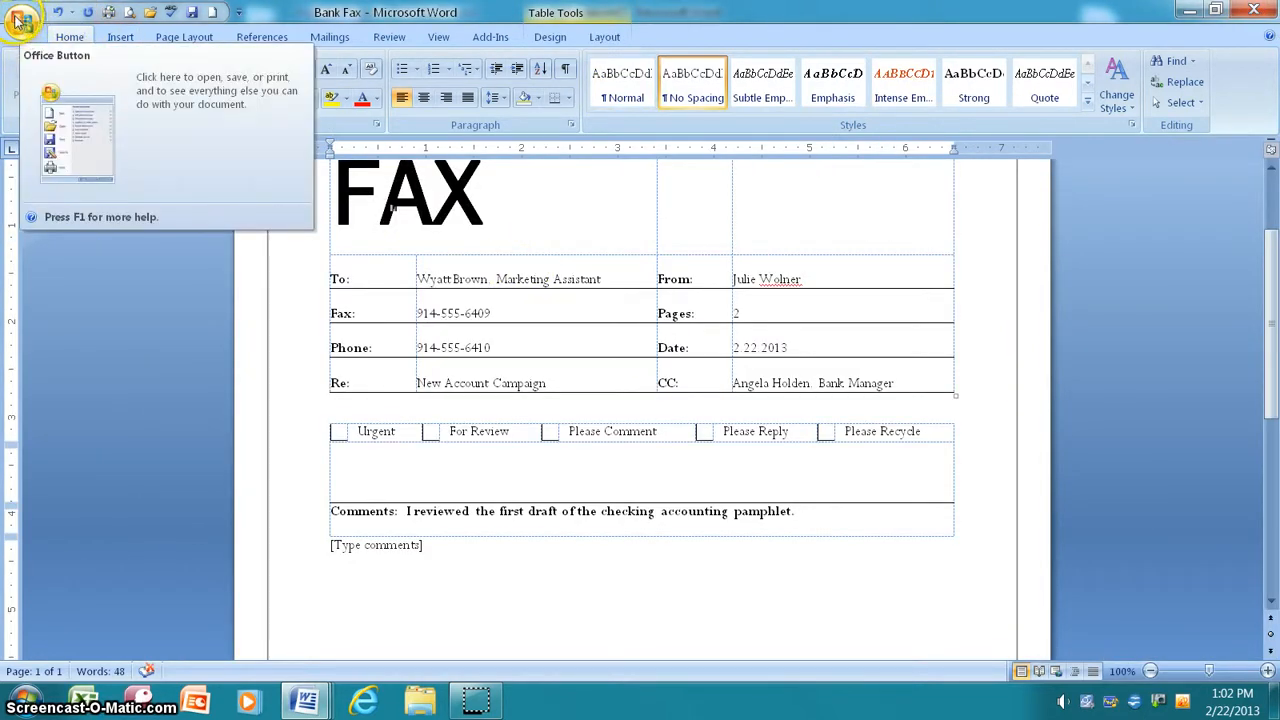
{"action": "left_click", "coordinate": [18, 28]}
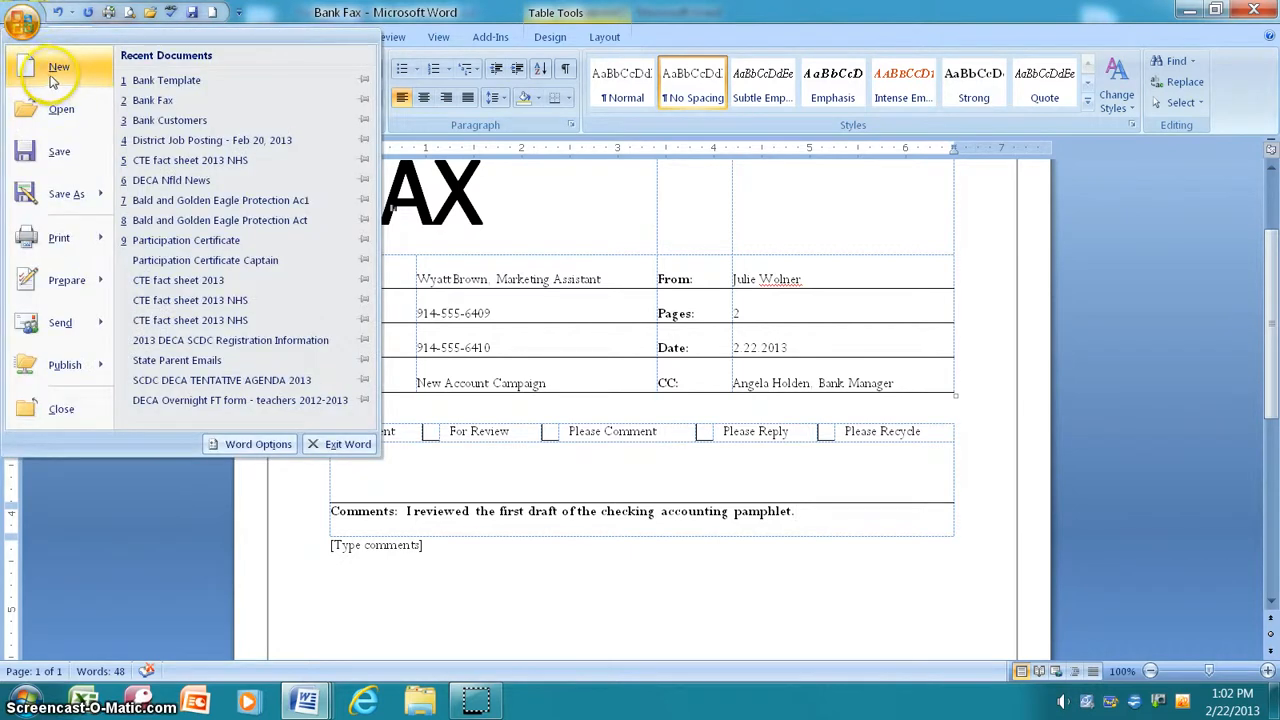
{"action": "left_click", "coordinate": [45, 63]}
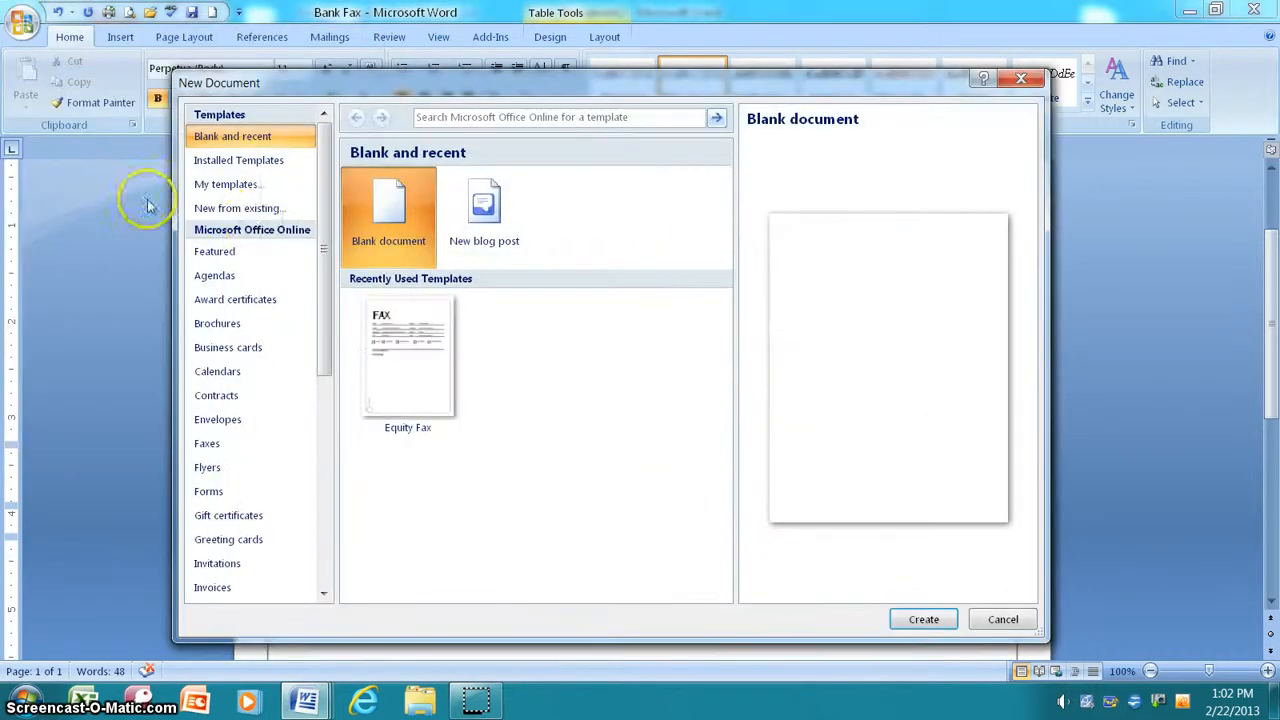
{"action": "left_click", "coordinate": [244, 208]}
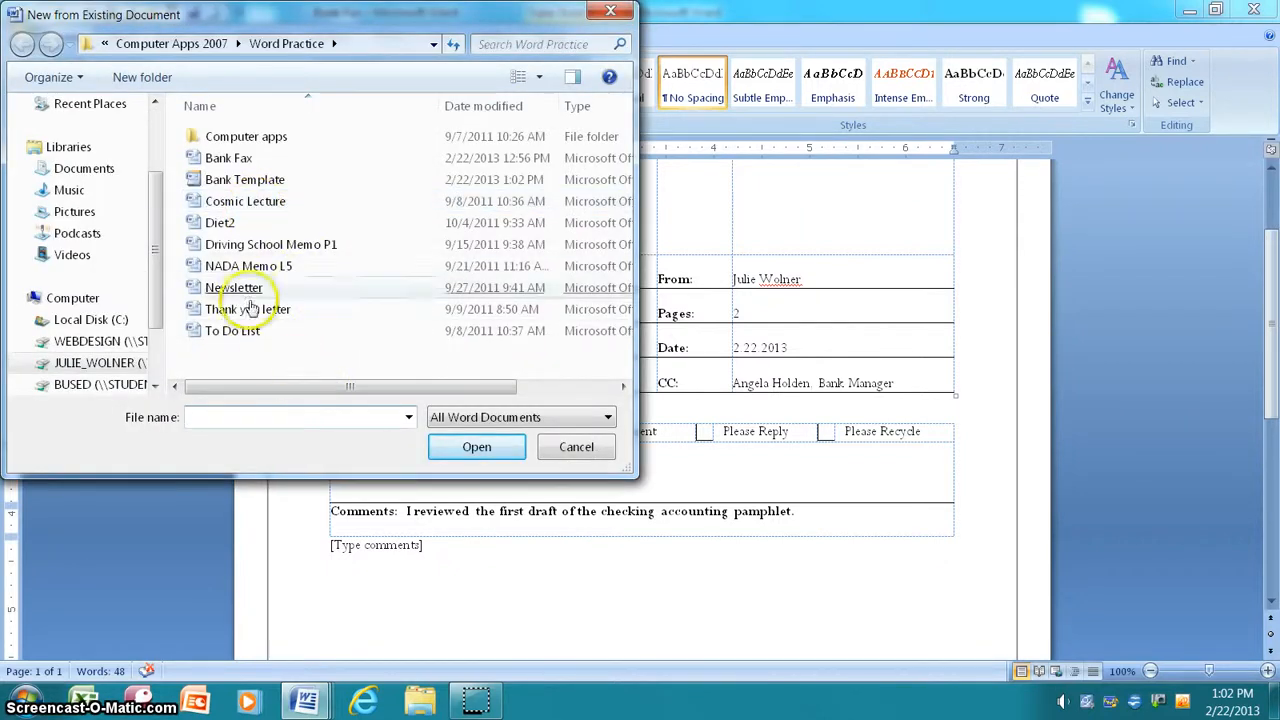
{"action": "double_click", "coordinate": [254, 186]}
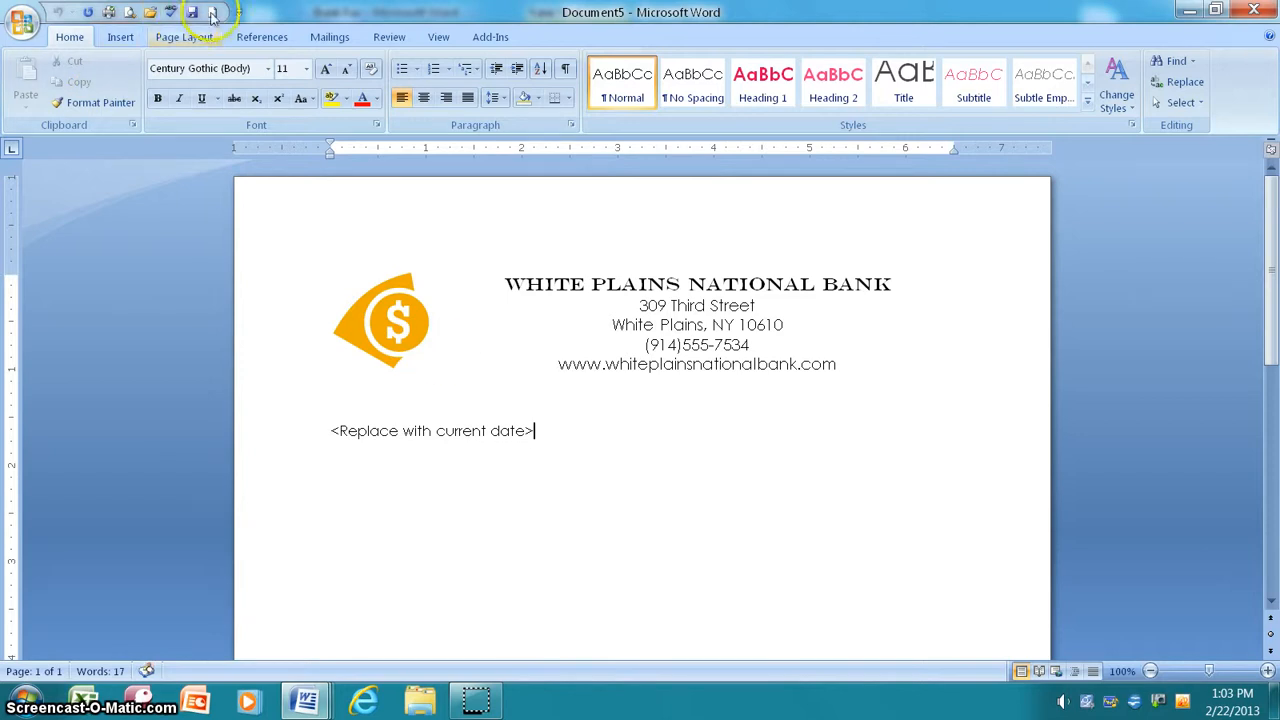
Step: Open the Checking letter from BUSED > 2007 > Word > Word Lesson 8
{"action": "left_click", "coordinate": [152, 12]}
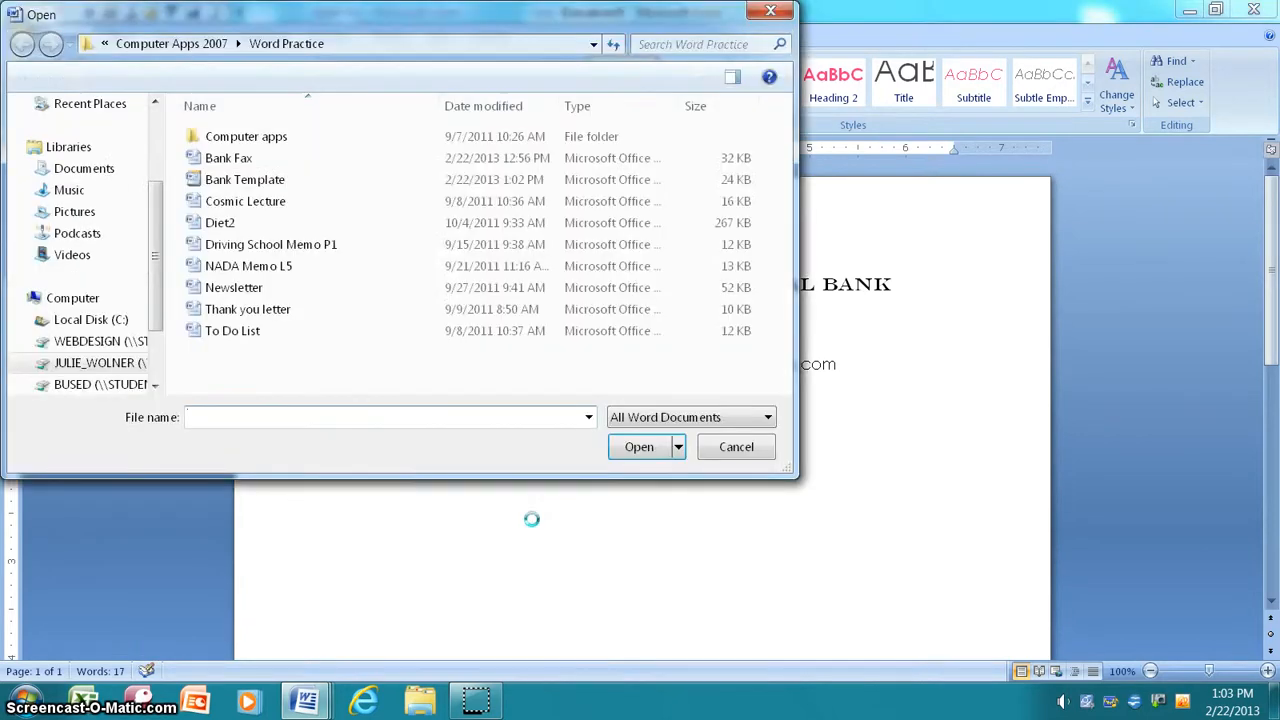
{"action": "scroll", "coordinate": [155, 272], "scroll_direction": "down", "scroll_amount": 1}
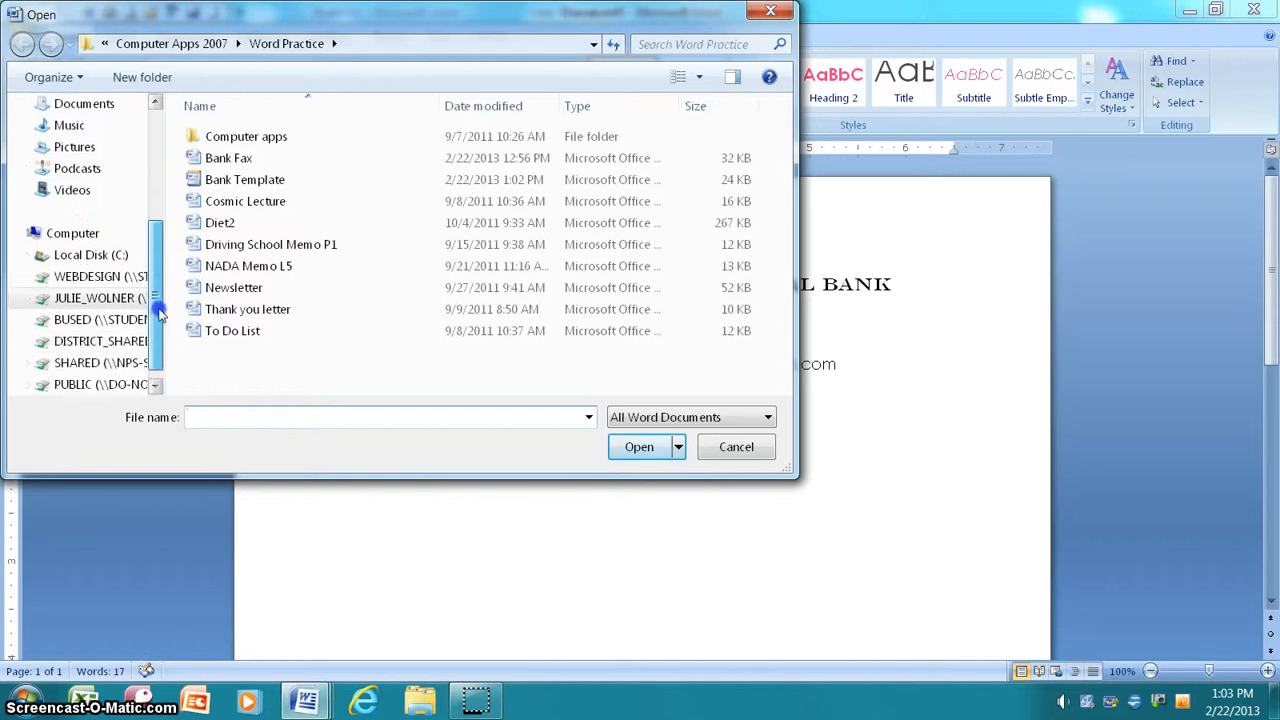
{"action": "left_click", "coordinate": [100, 320]}
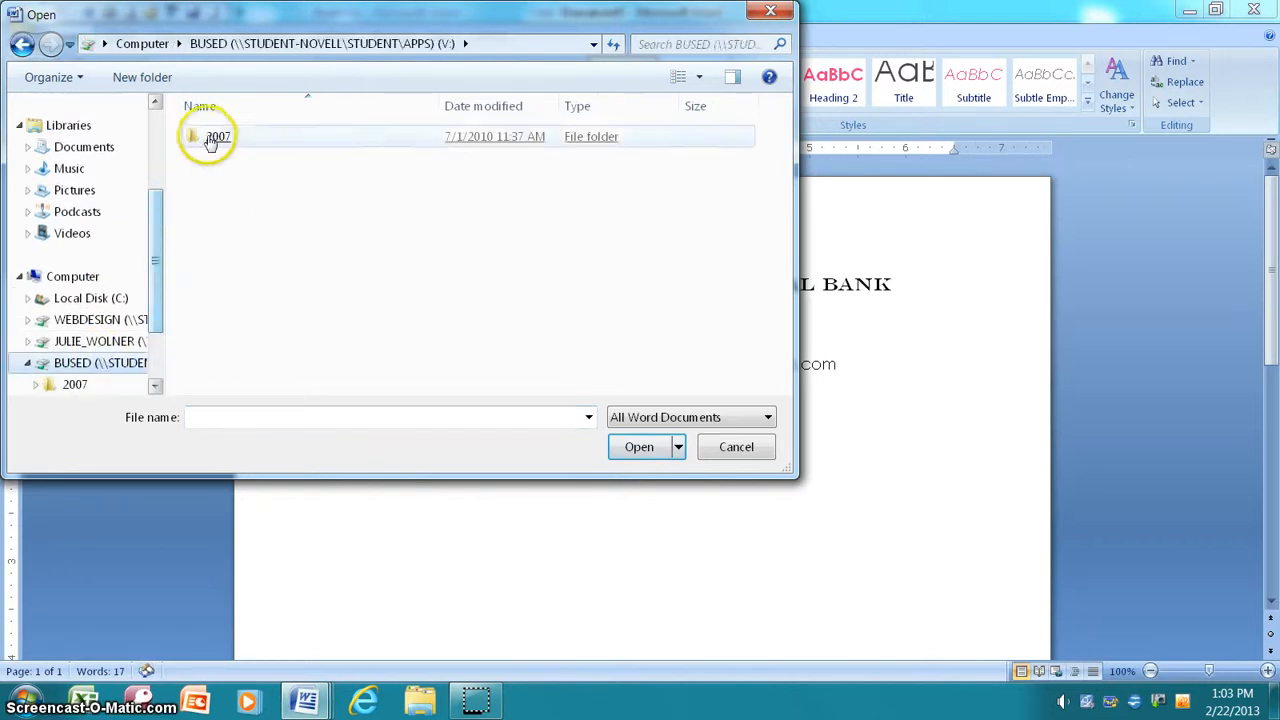
{"action": "left_click", "coordinate": [207, 137]}
{"action": "double_click", "coordinate": [207, 137]}
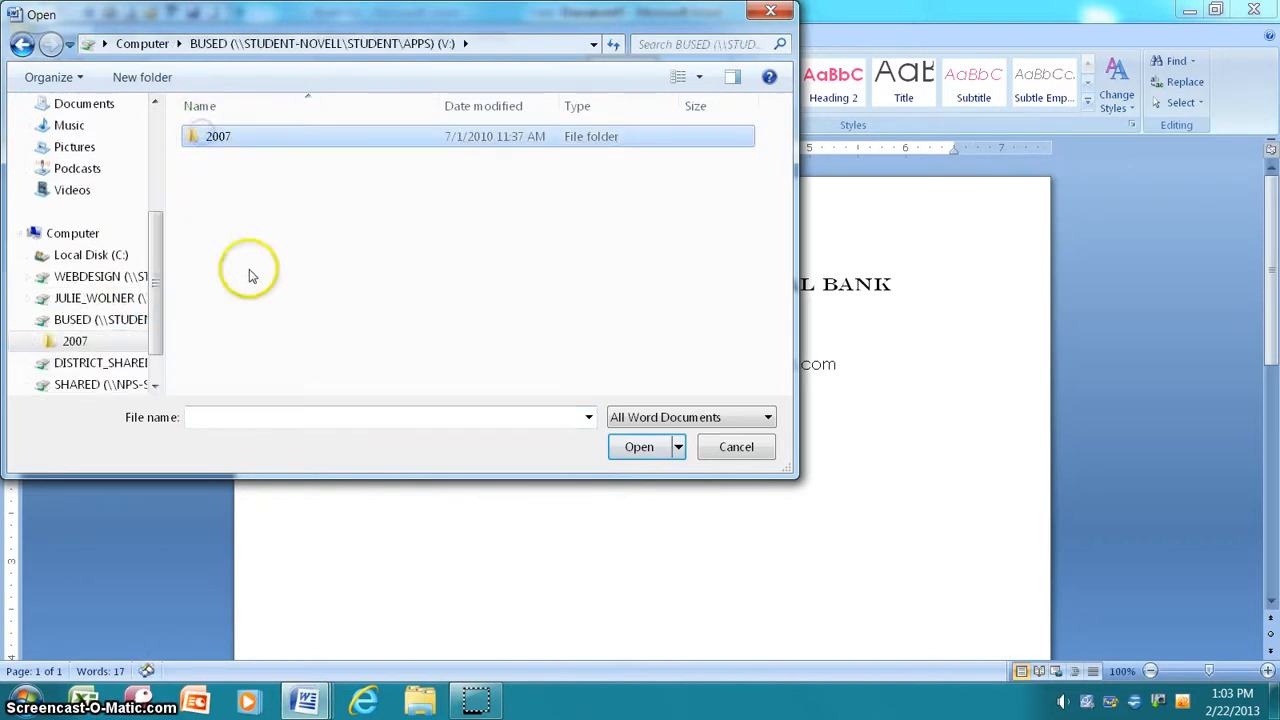
{"action": "left_click", "coordinate": [223, 294]}
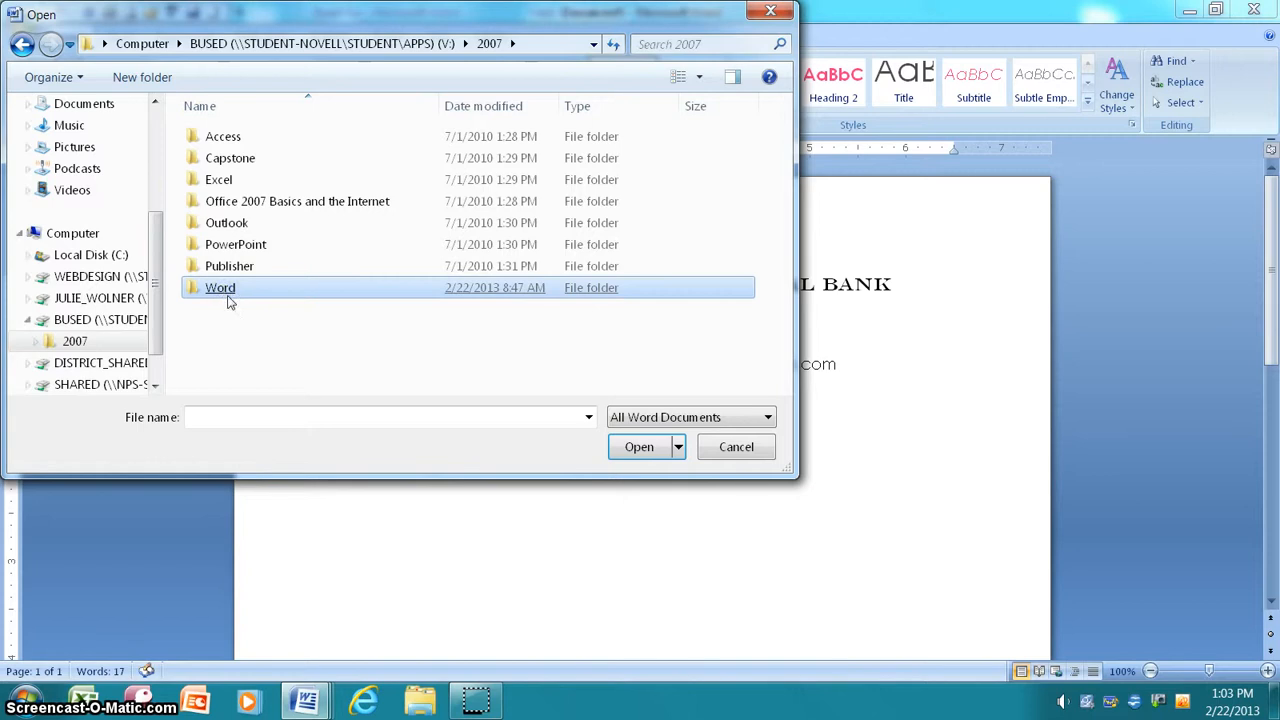
{"action": "double_click", "coordinate": [221, 290]}
{"action": "double_click", "coordinate": [212, 288]}
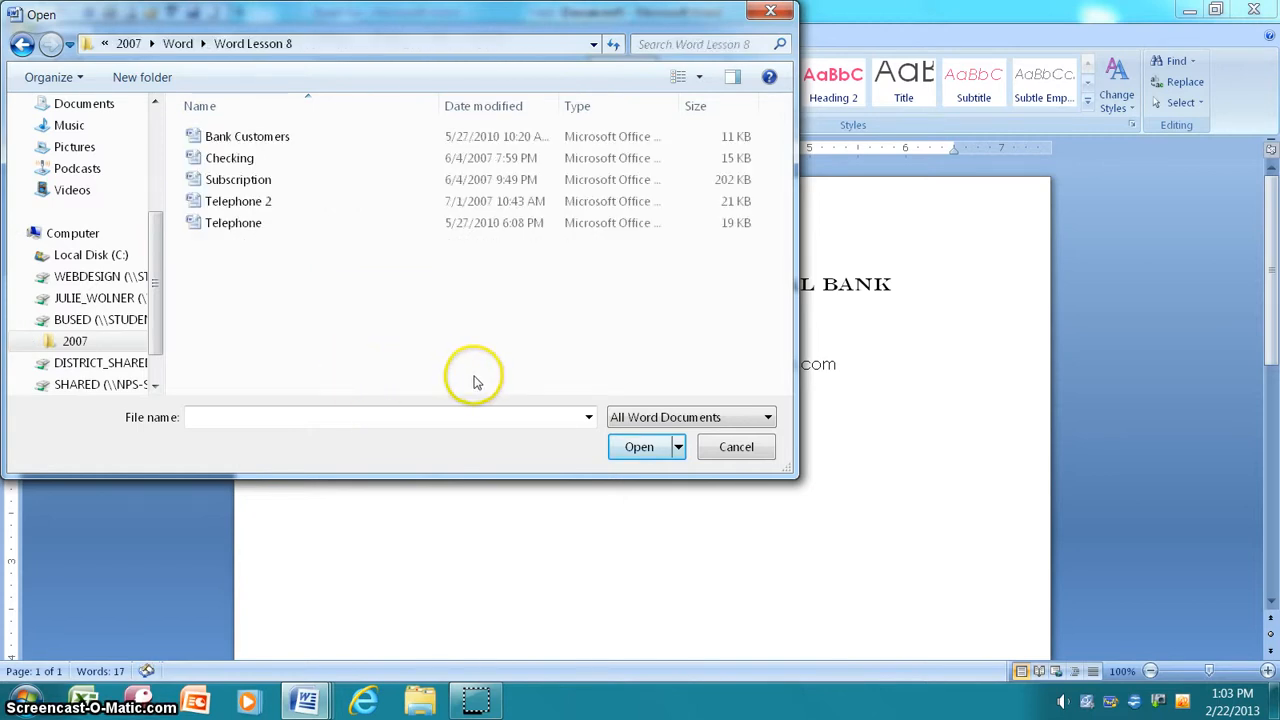
{"action": "double_click", "coordinate": [229, 158]}
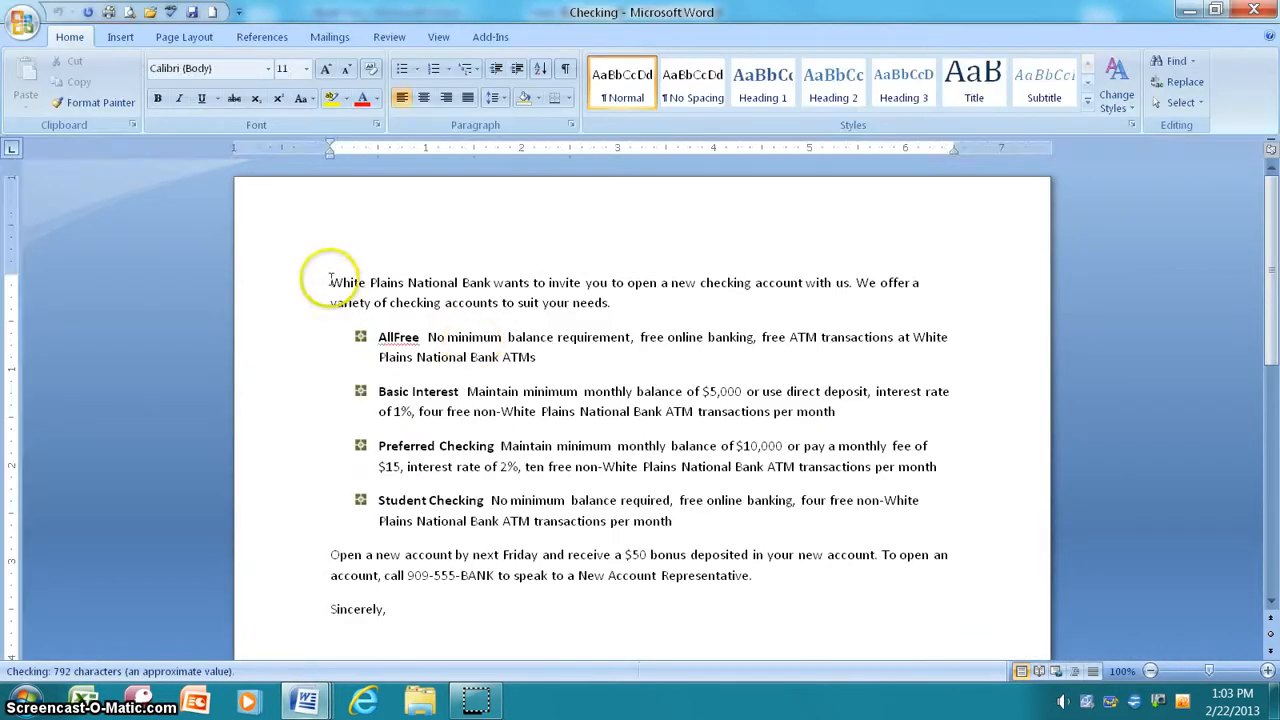
Step: Copy the Checking letter's body text and switch back to the Document5 letterhead
{"action": "left_click_drag", "start_coordinate": [330, 282], "coordinate": [1014, 591]}
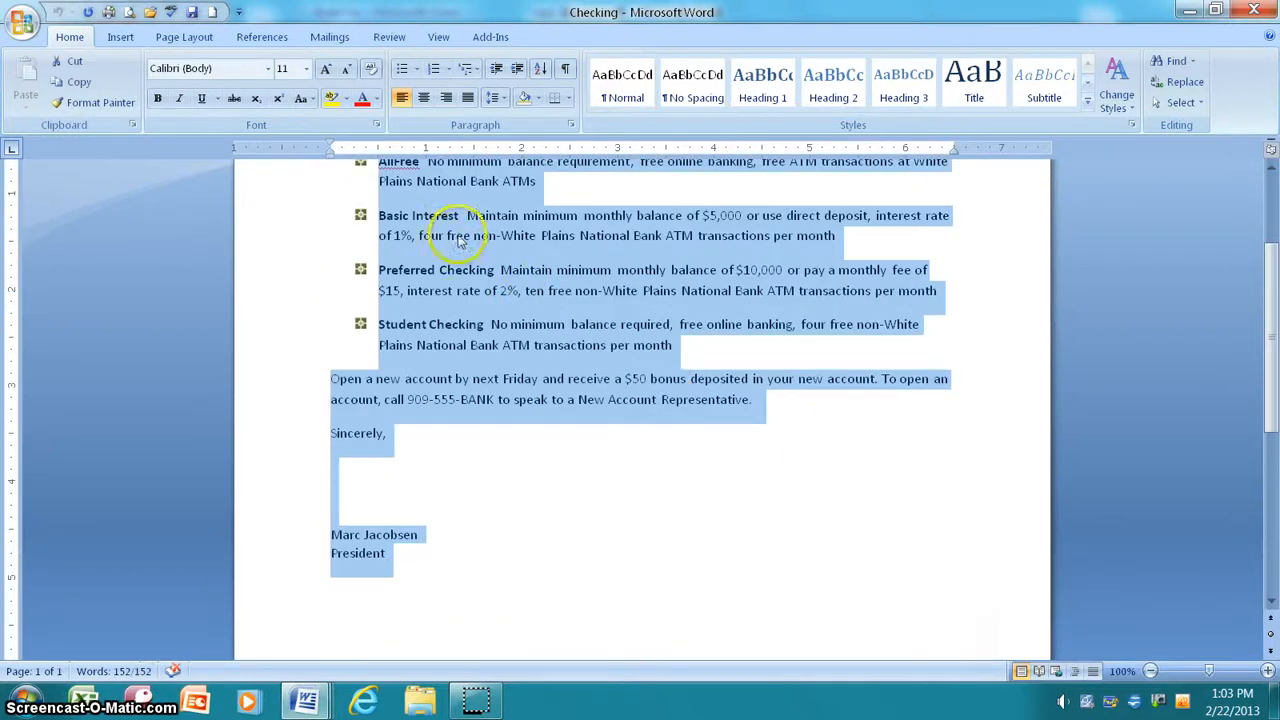
{"action": "right_click", "coordinate": [500, 265]}
{"action": "left_click", "coordinate": [545, 298]}
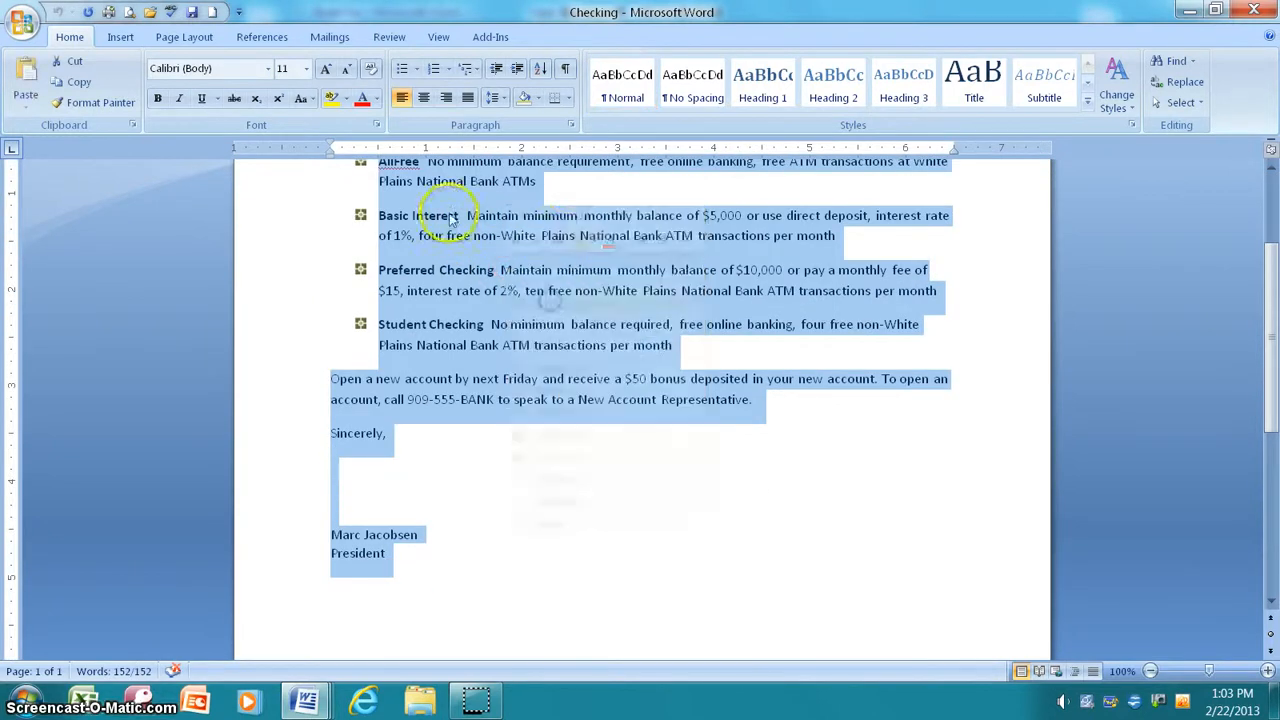
{"action": "left_click", "coordinate": [305, 700]}
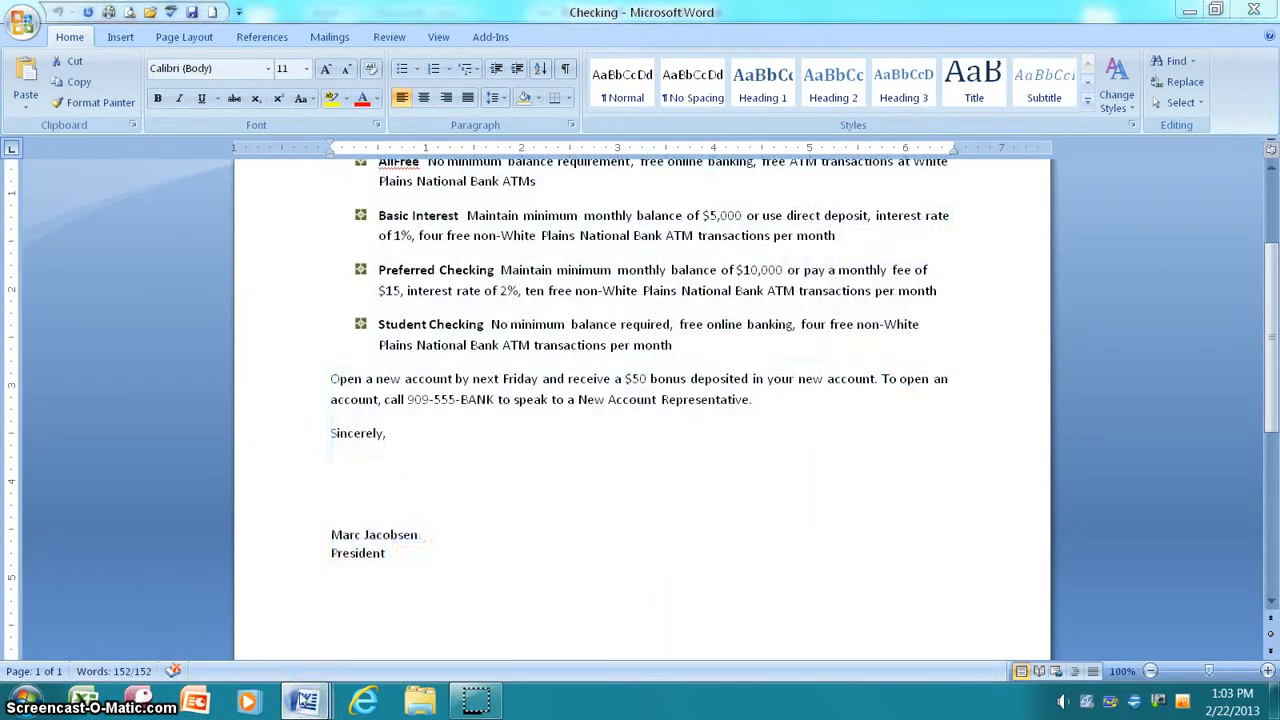
{"action": "left_click", "coordinate": [745, 592]}
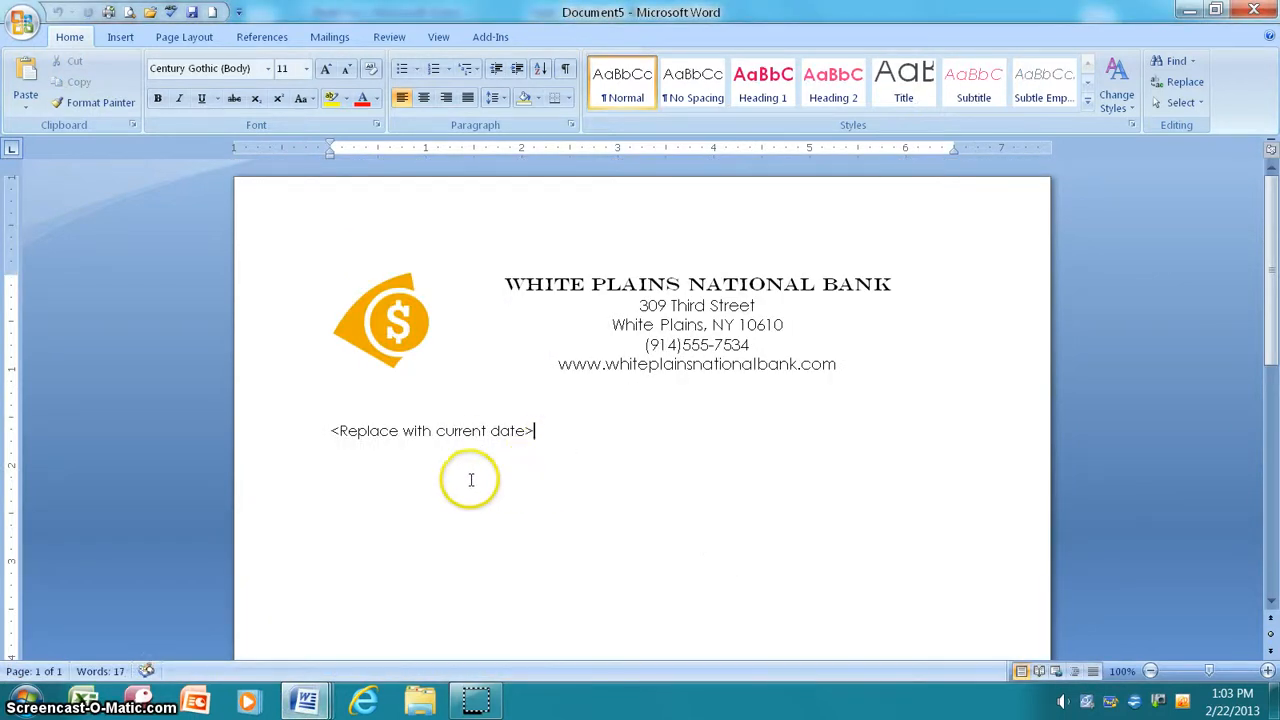
{"action": "key", "text": "Return"}
{"action": "key", "text": "Return"}
{"action": "key", "text": "Return"}
{"action": "key", "text": "Return"}
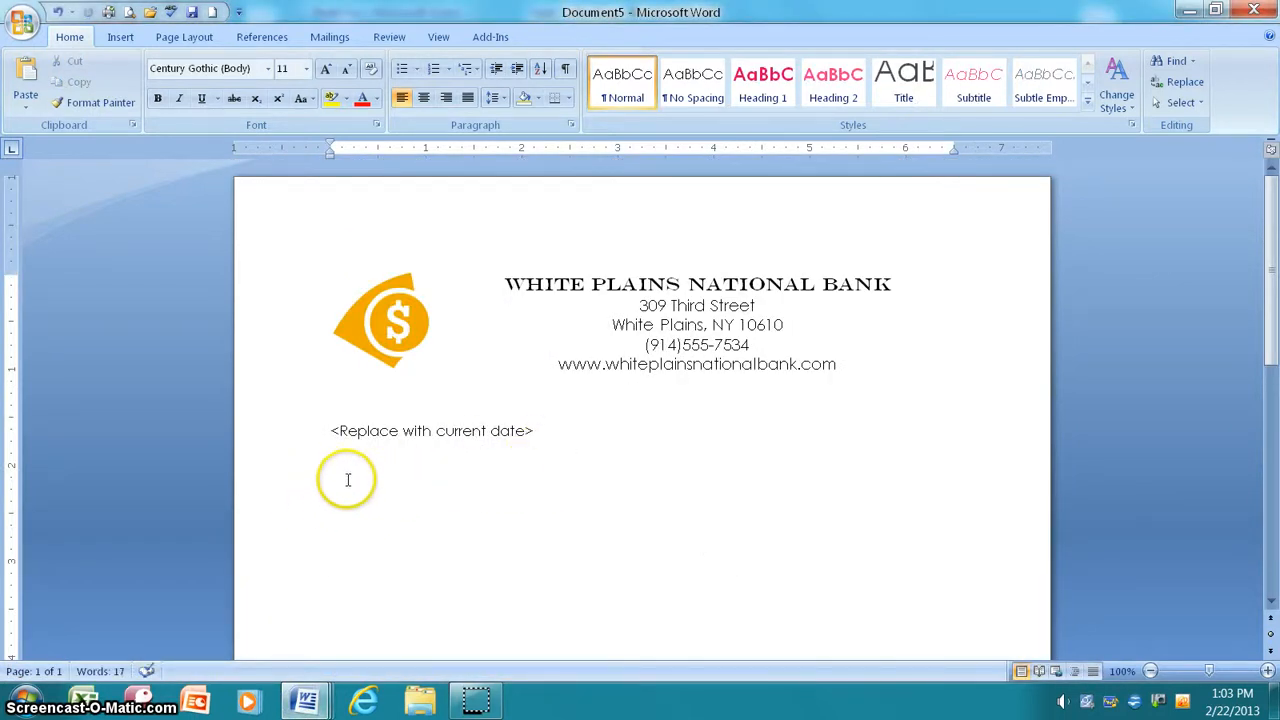
{"action": "key", "text": "BackSpace"}
{"action": "key", "text": "BackSpace"}
{"action": "key", "text": "BackSpace"}
{"action": "key", "text": "BackSpace"}
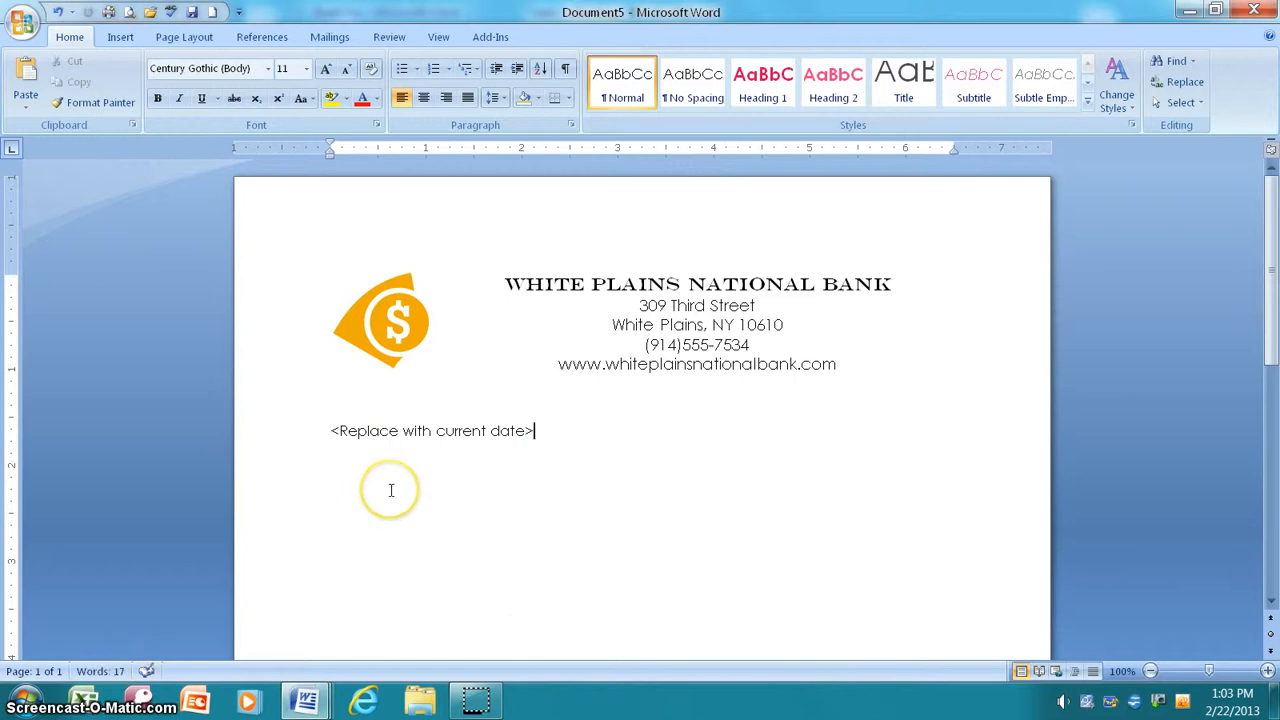
Step: Paste the Checking letter body below the date line, then select the date placeholder
{"action": "right_click", "coordinate": [333, 505]}
{"action": "left_click", "coordinate": [414, 289]}
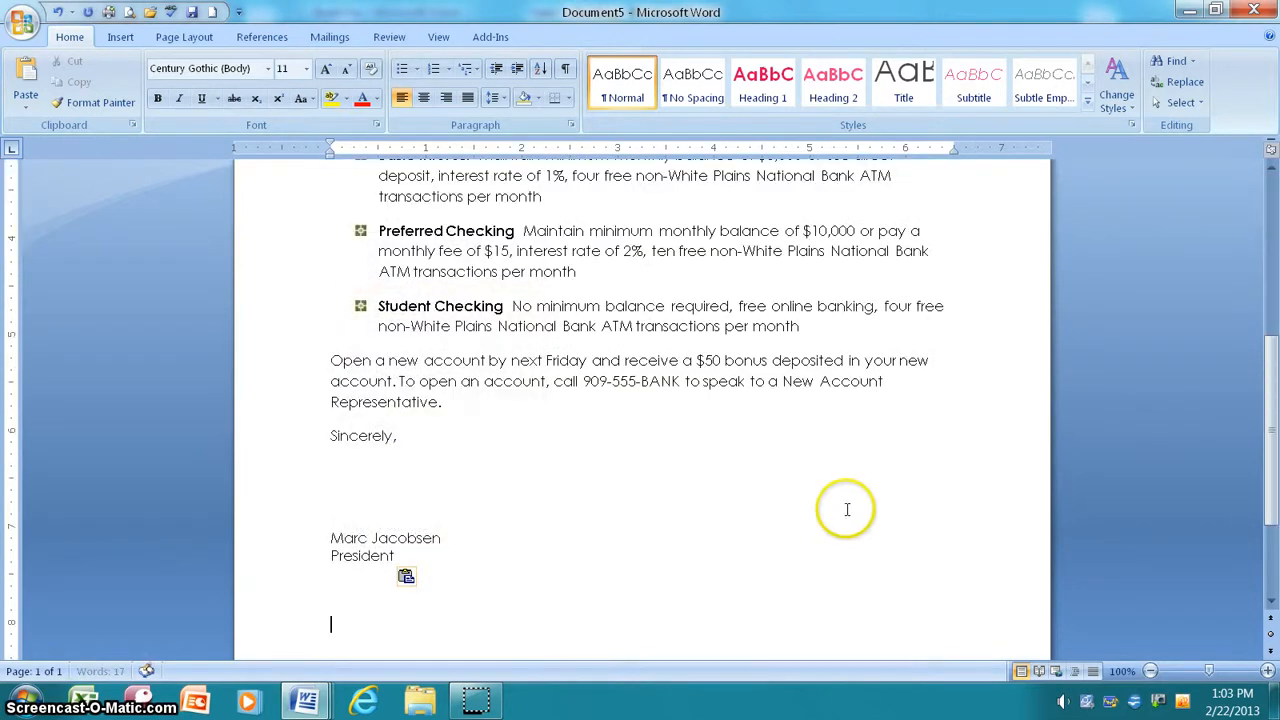
{"action": "scroll", "coordinate": [844, 509], "scroll_direction": "up", "scroll_amount": 6}
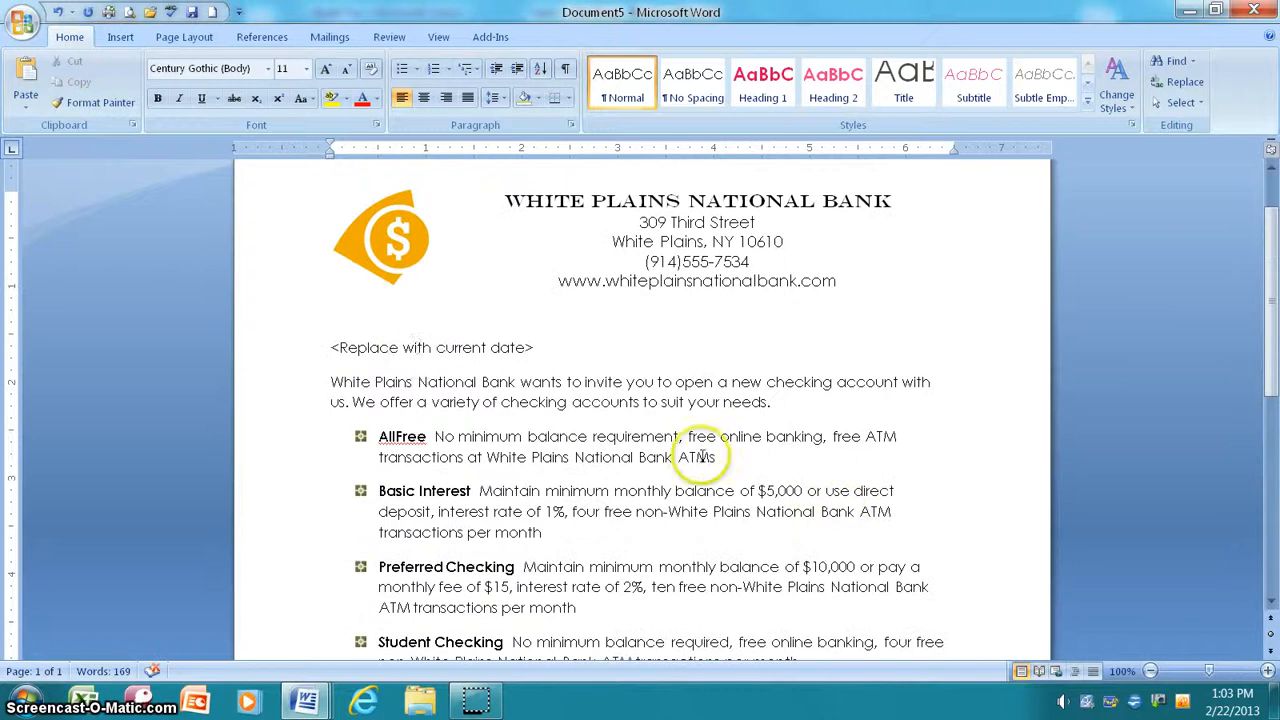
{"action": "left_click_drag", "start_coordinate": [539, 350], "coordinate": [279, 354]}
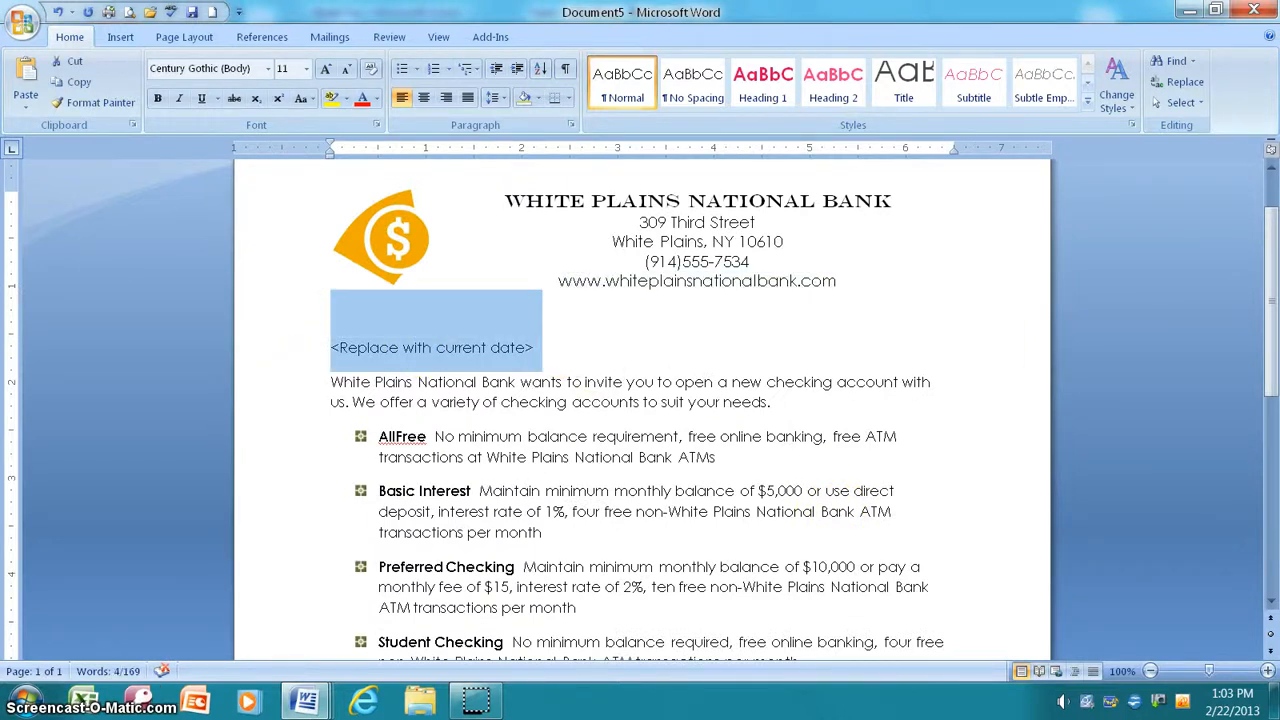
Step: Replace the date placeholder with February 22, 2013 and enter the salutation 'Dear Customer:'
{"action": "type", "text": "February"}
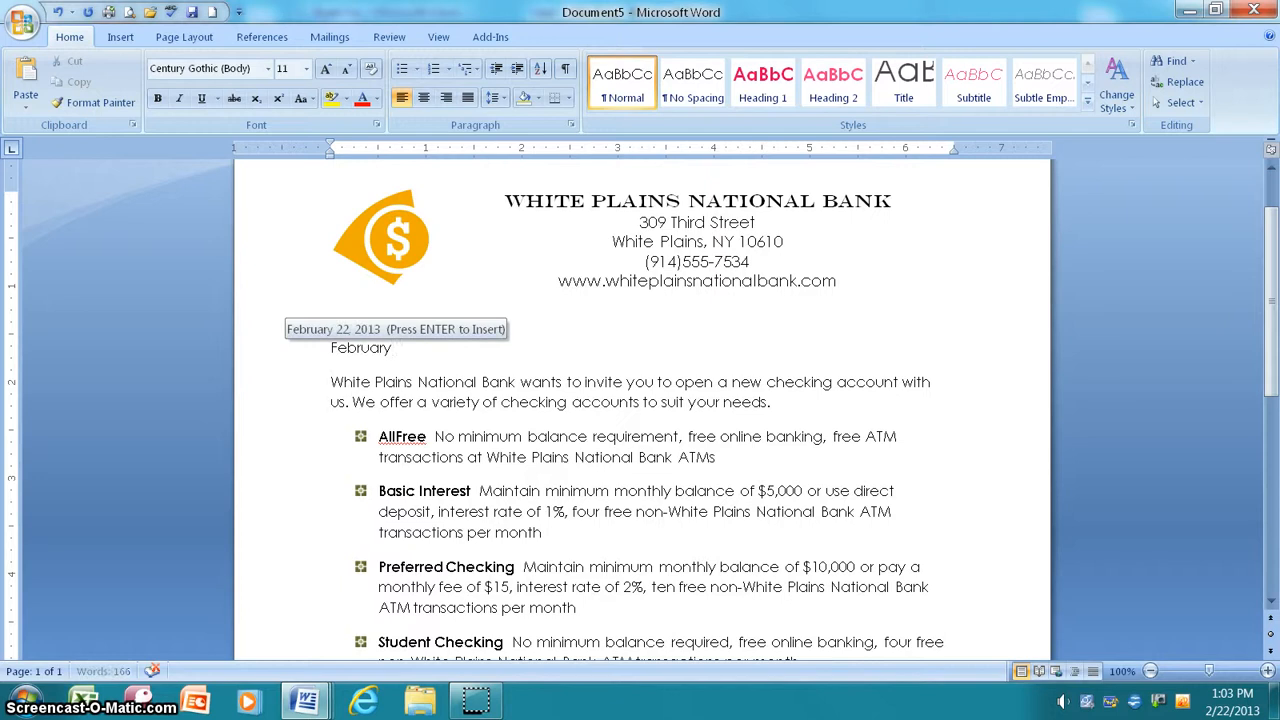
{"action": "key", "text": "Return"}
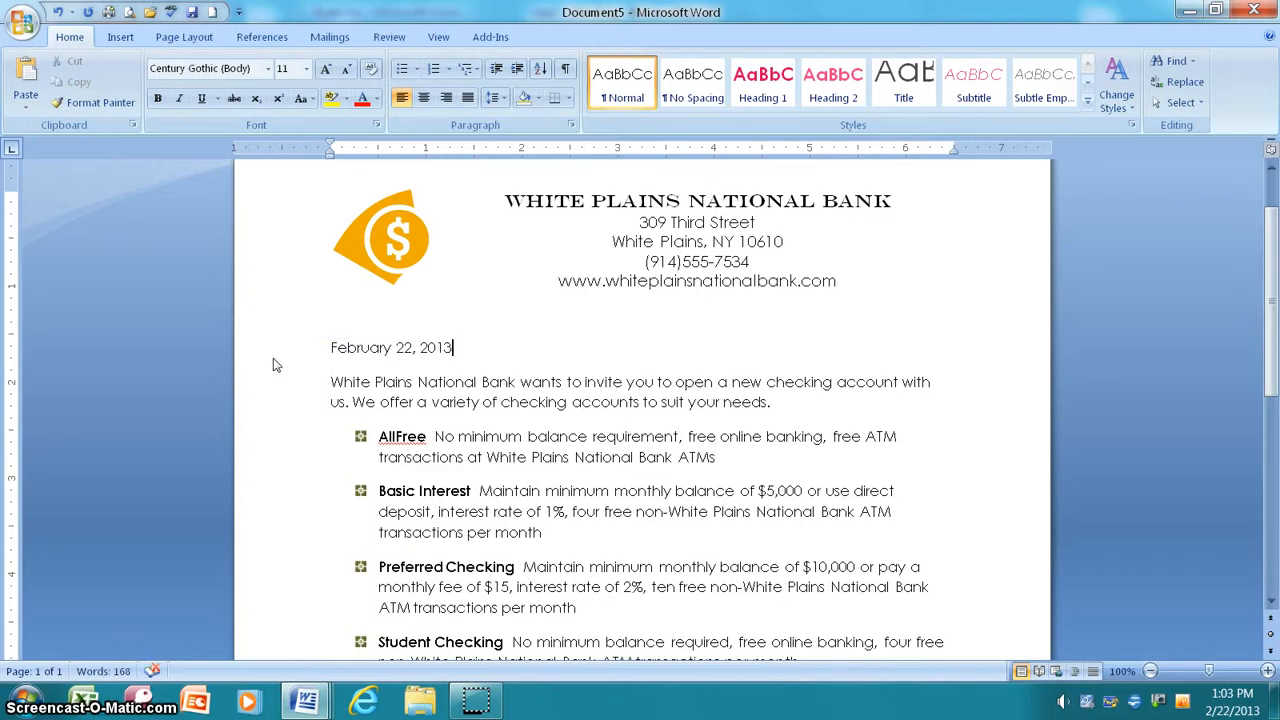
{"action": "key", "text": "Return"}
{"action": "key", "text": "Return"}
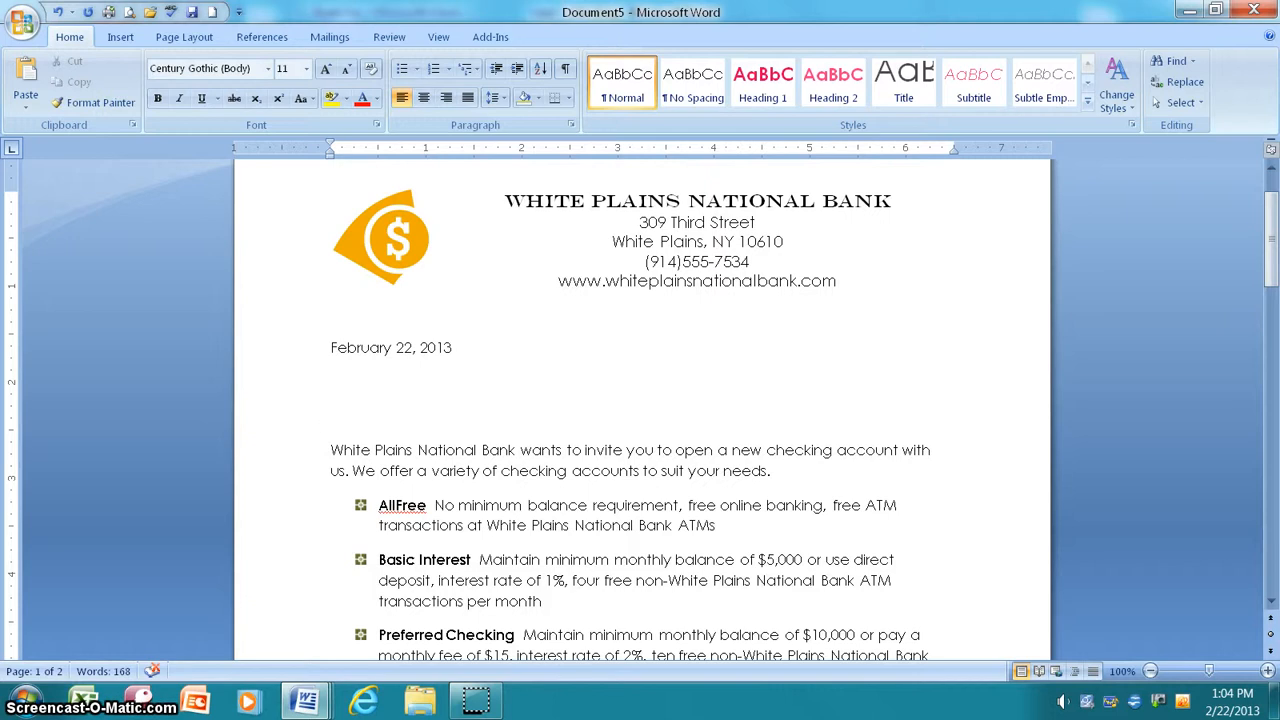
{"action": "type", "text": "Customer:"}
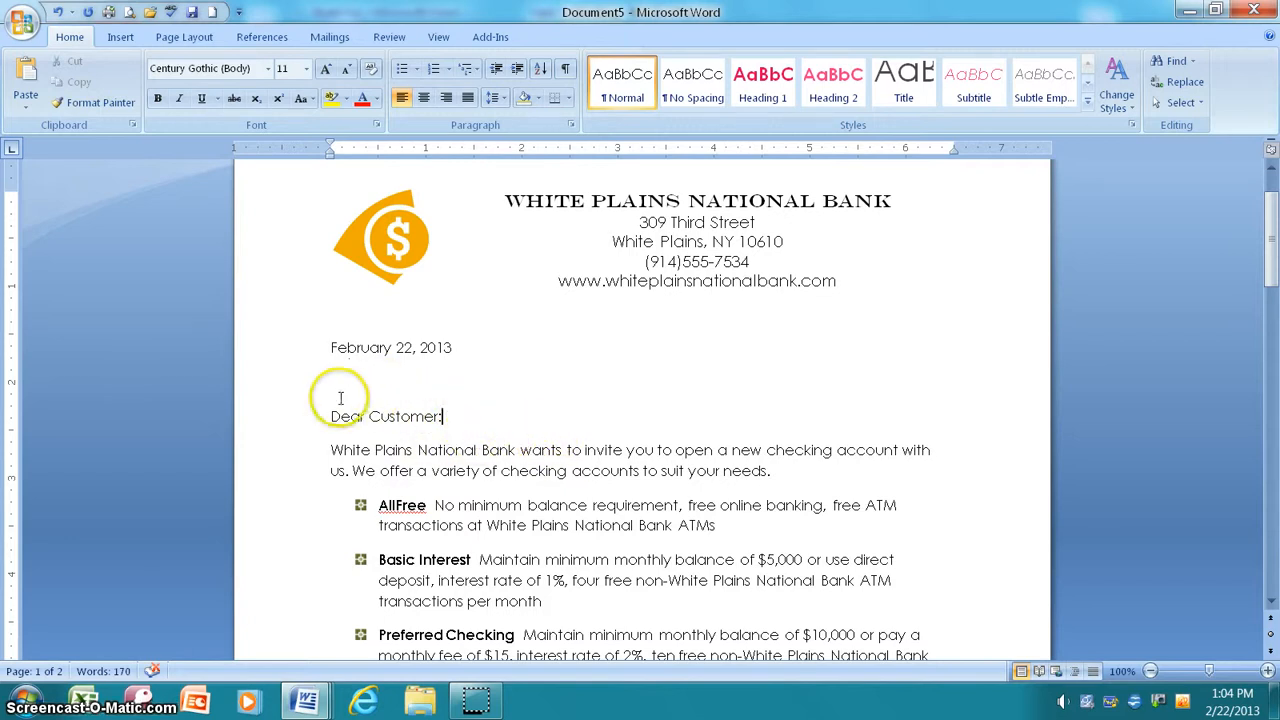
{"action": "scroll", "coordinate": [469, 422], "scroll_direction": "down", "scroll_amount": 8}
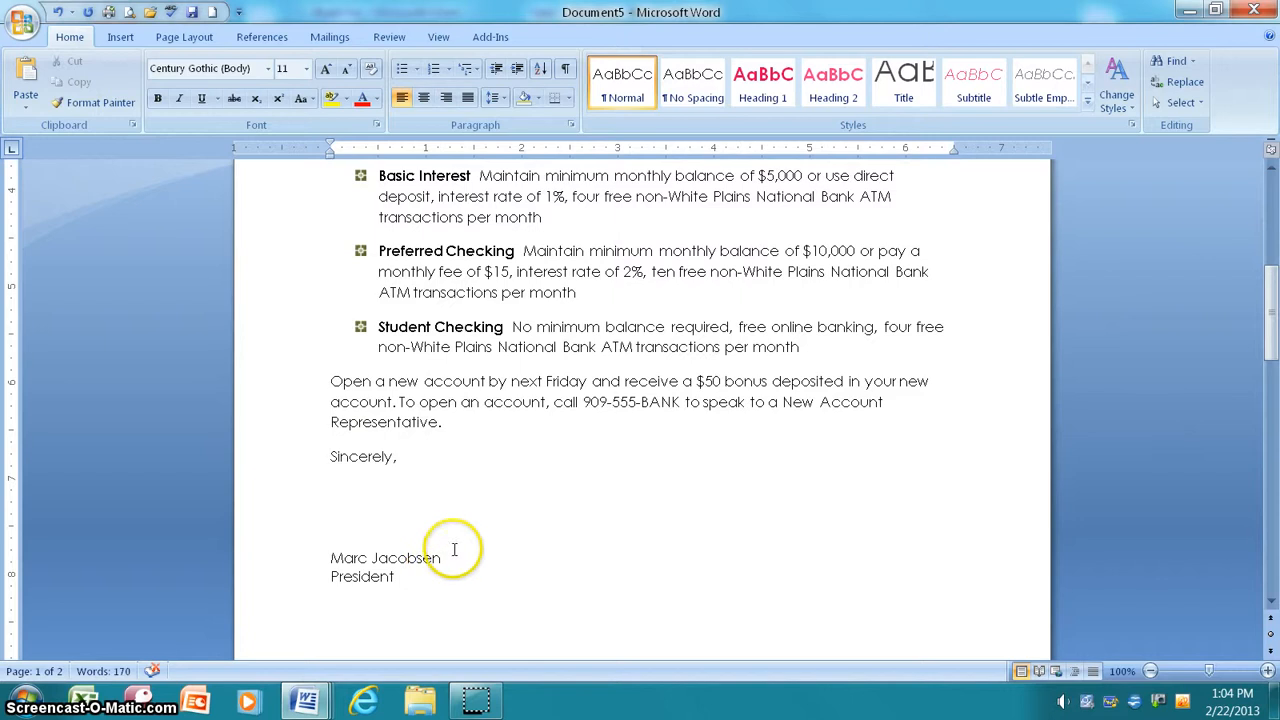
Step: Overwrite the signer's name above President with the writer's own name
{"action": "left_click_drag", "start_coordinate": [449, 558], "coordinate": [309, 558]}
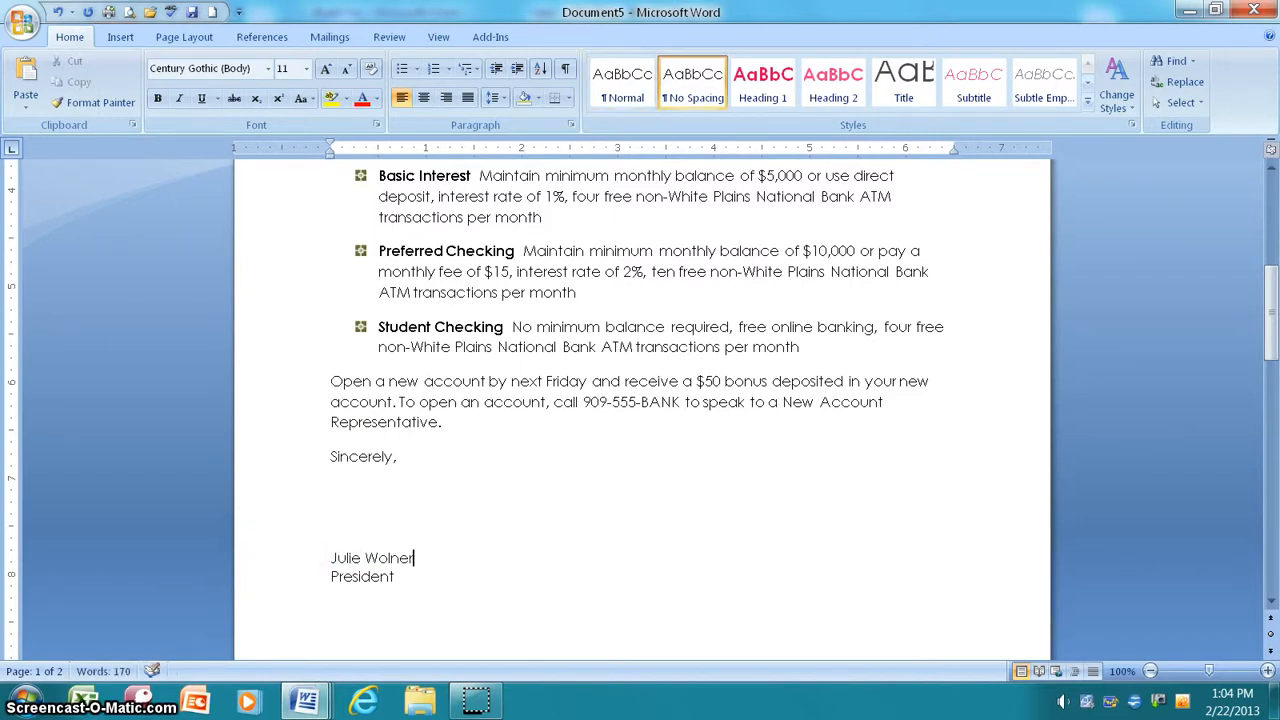
{"action": "scroll", "coordinate": [486, 557], "scroll_direction": "up", "scroll_amount": 6}
{"action": "scroll", "coordinate": [471, 366], "scroll_direction": "down", "scroll_amount": 3}
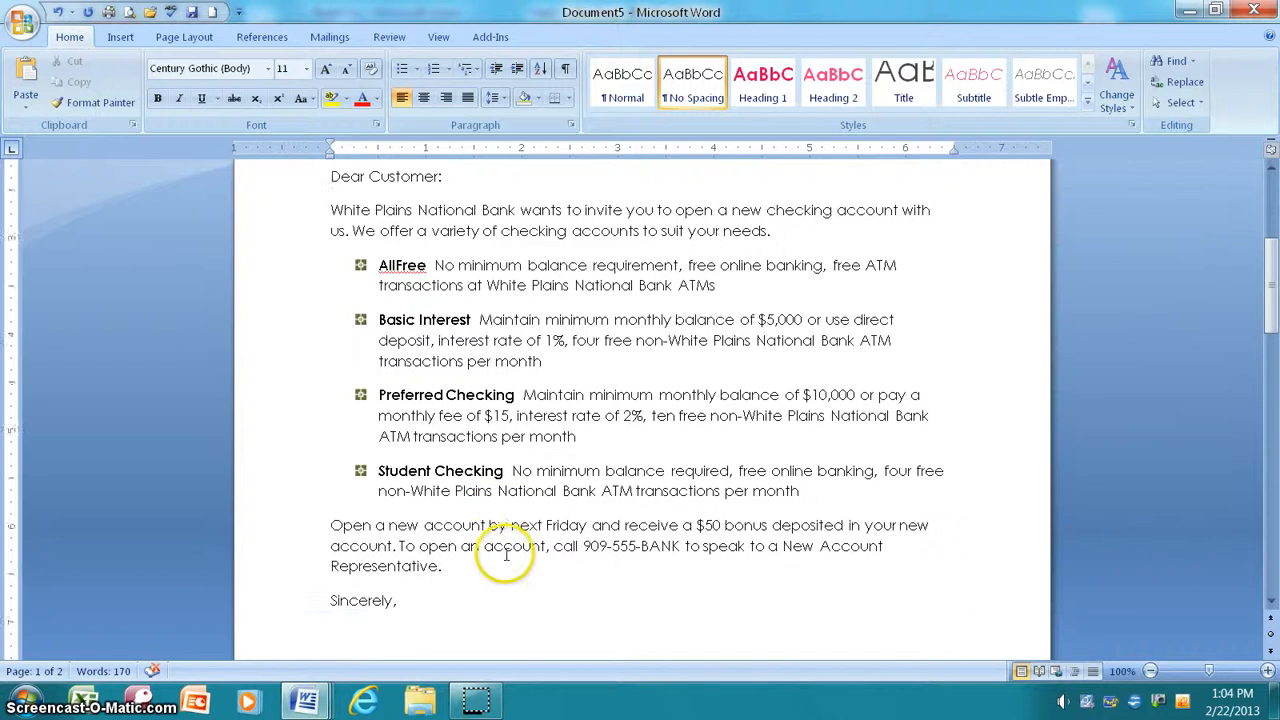
{"action": "scroll", "coordinate": [506, 555], "scroll_direction": "down", "scroll_amount": 3}
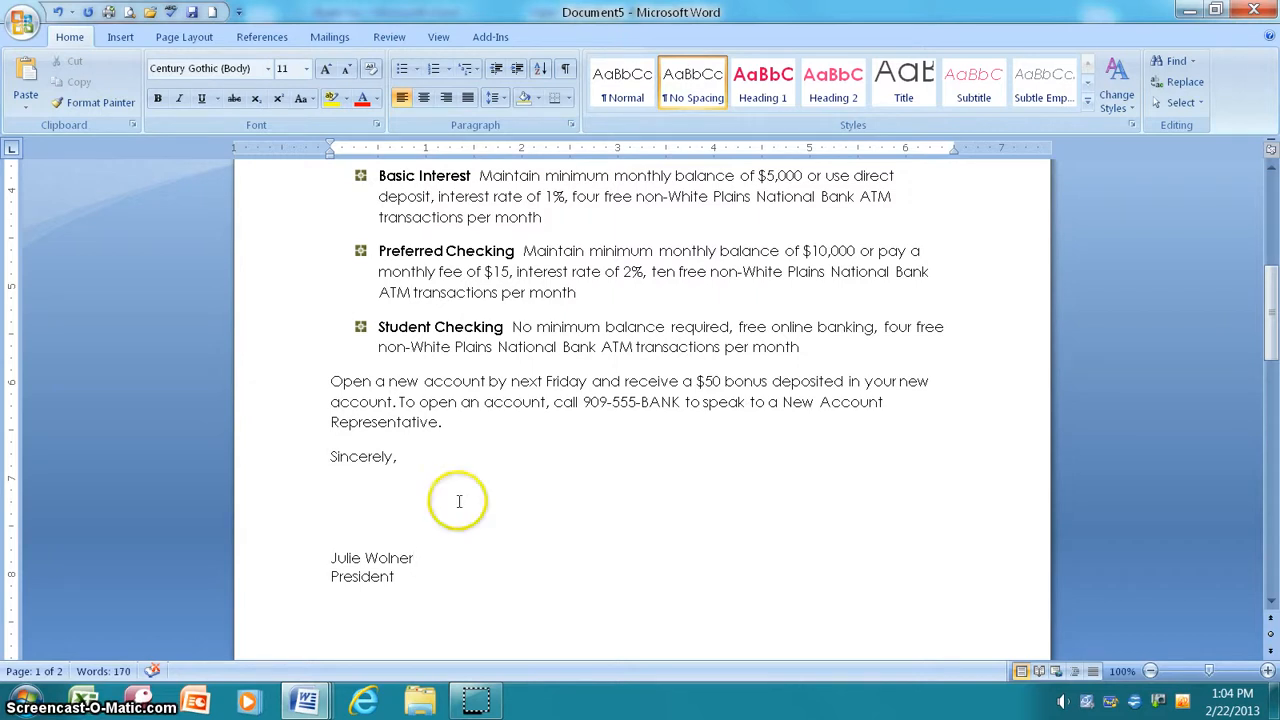
Step: Create Document6 from the Urban Resume template under Installed Templates
{"action": "left_click", "coordinate": [22, 27]}
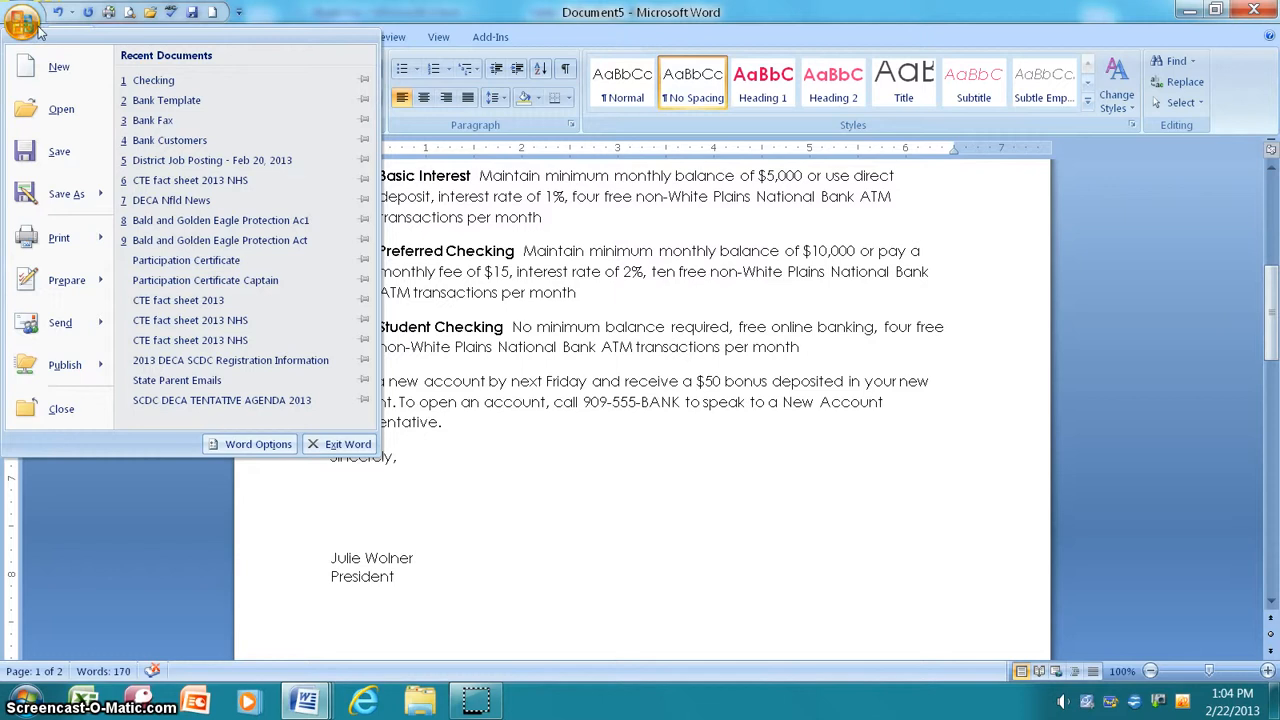
{"action": "left_click", "coordinate": [52, 108]}
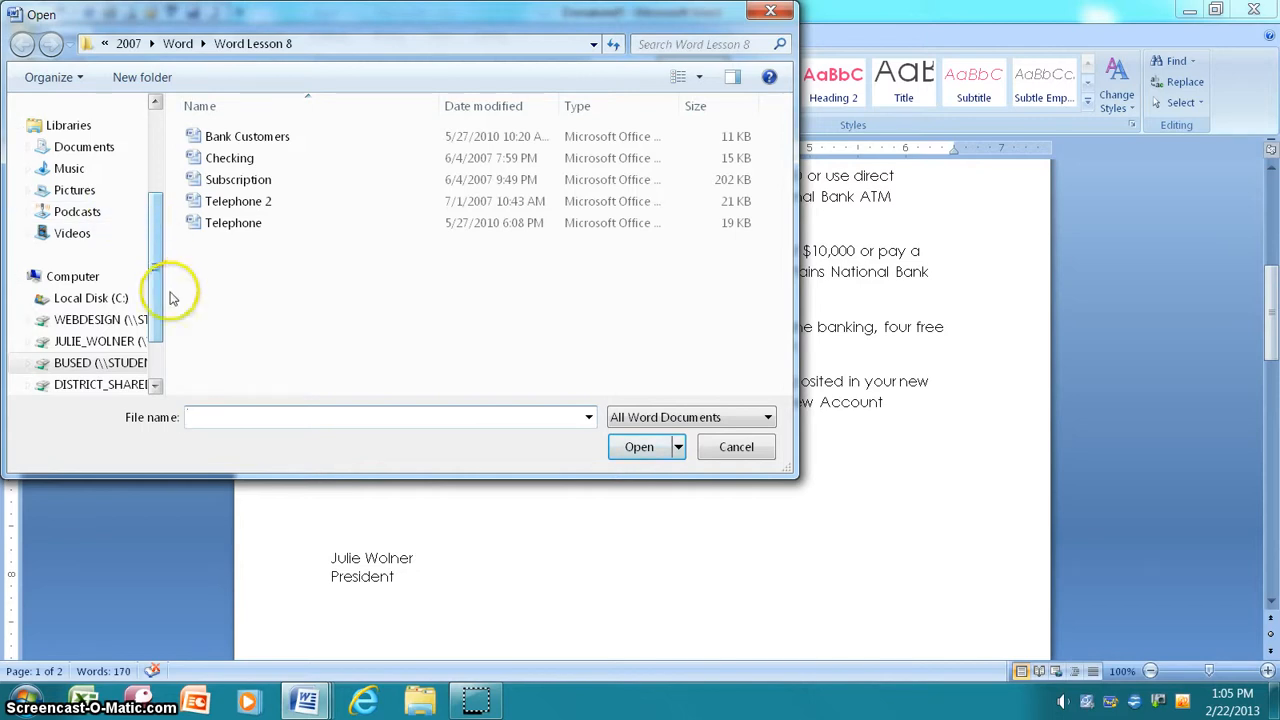
{"action": "left_click", "coordinate": [736, 446]}
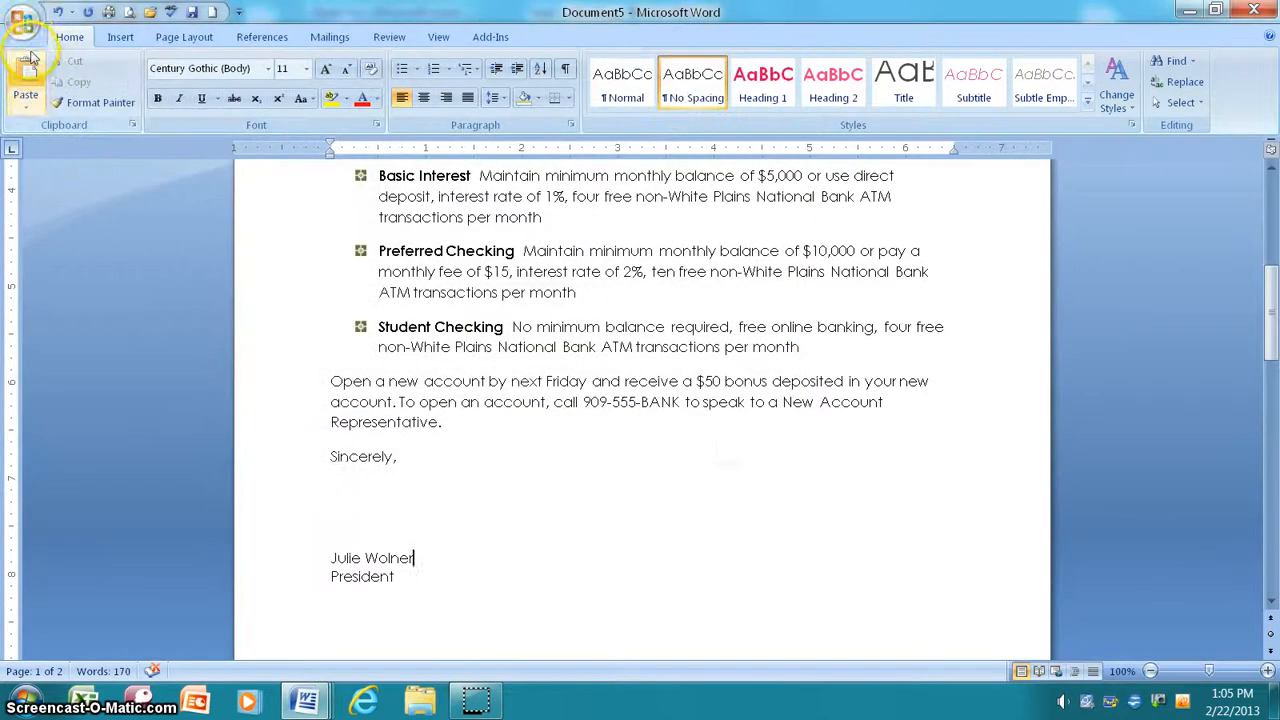
{"action": "left_click", "coordinate": [24, 24]}
{"action": "left_click", "coordinate": [248, 253]}
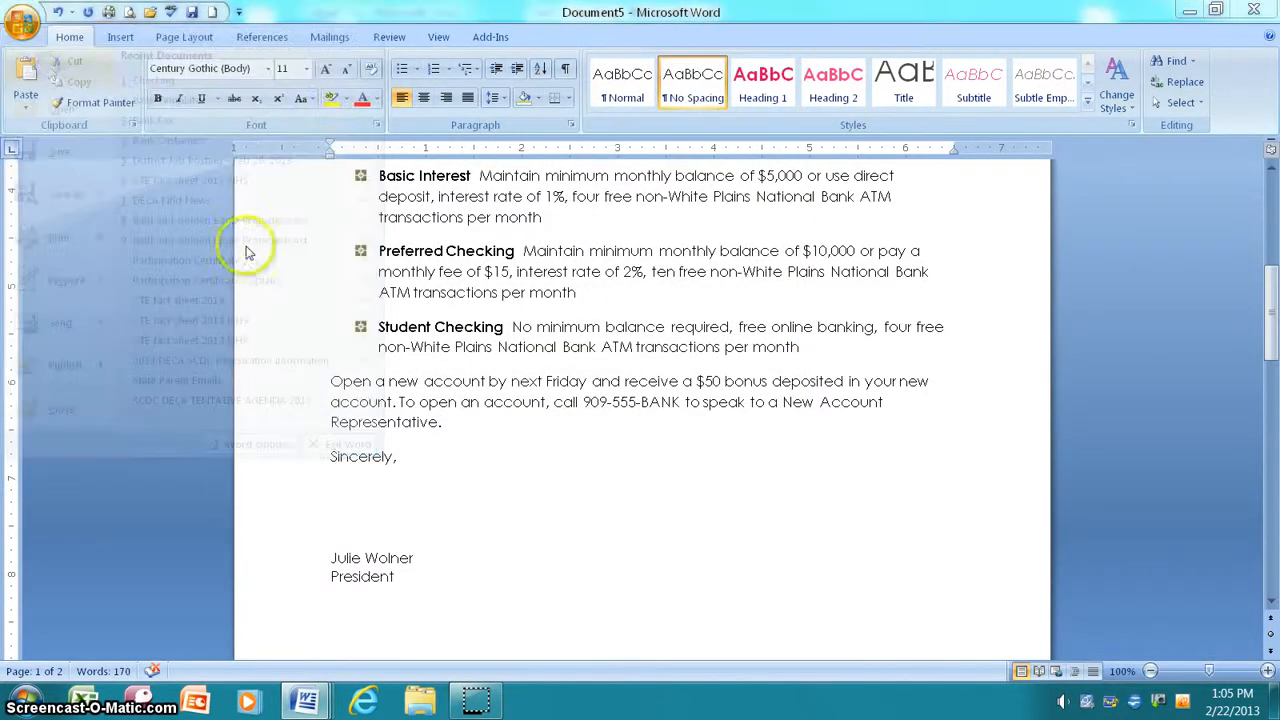
{"action": "left_click", "coordinate": [238, 160]}
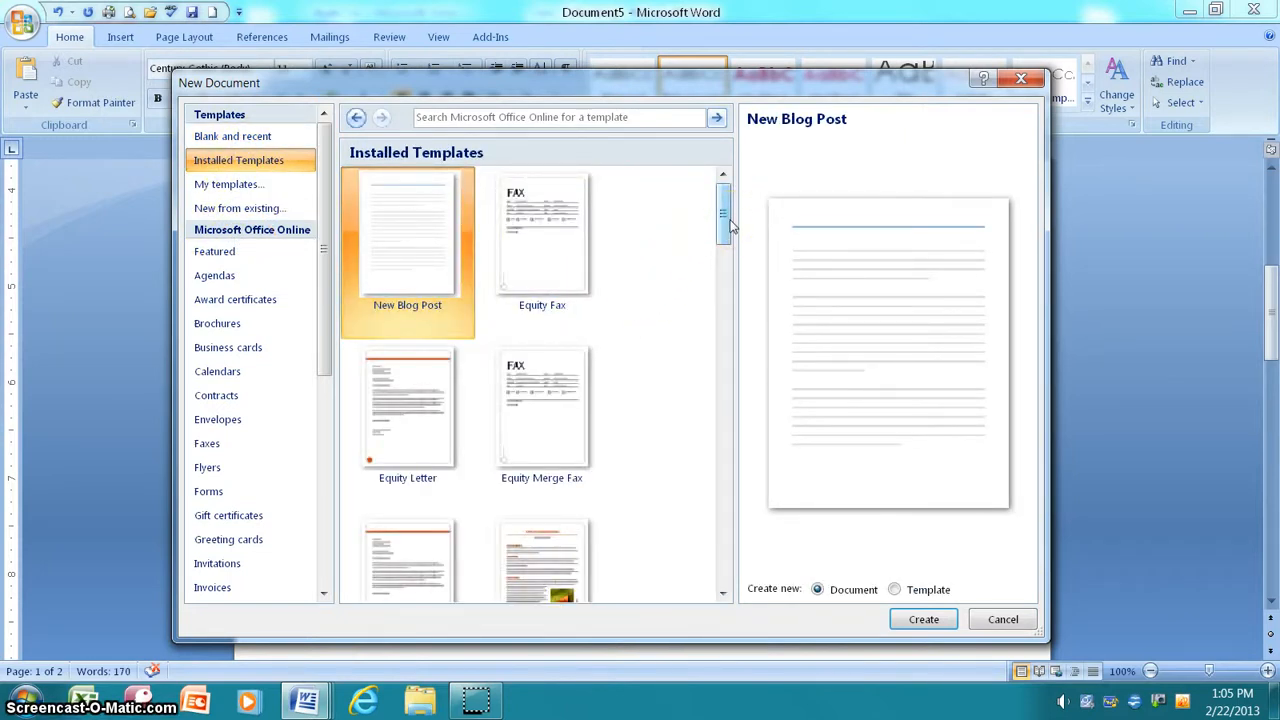
{"action": "left_click_drag", "start_coordinate": [730, 225], "coordinate": [719, 566]}
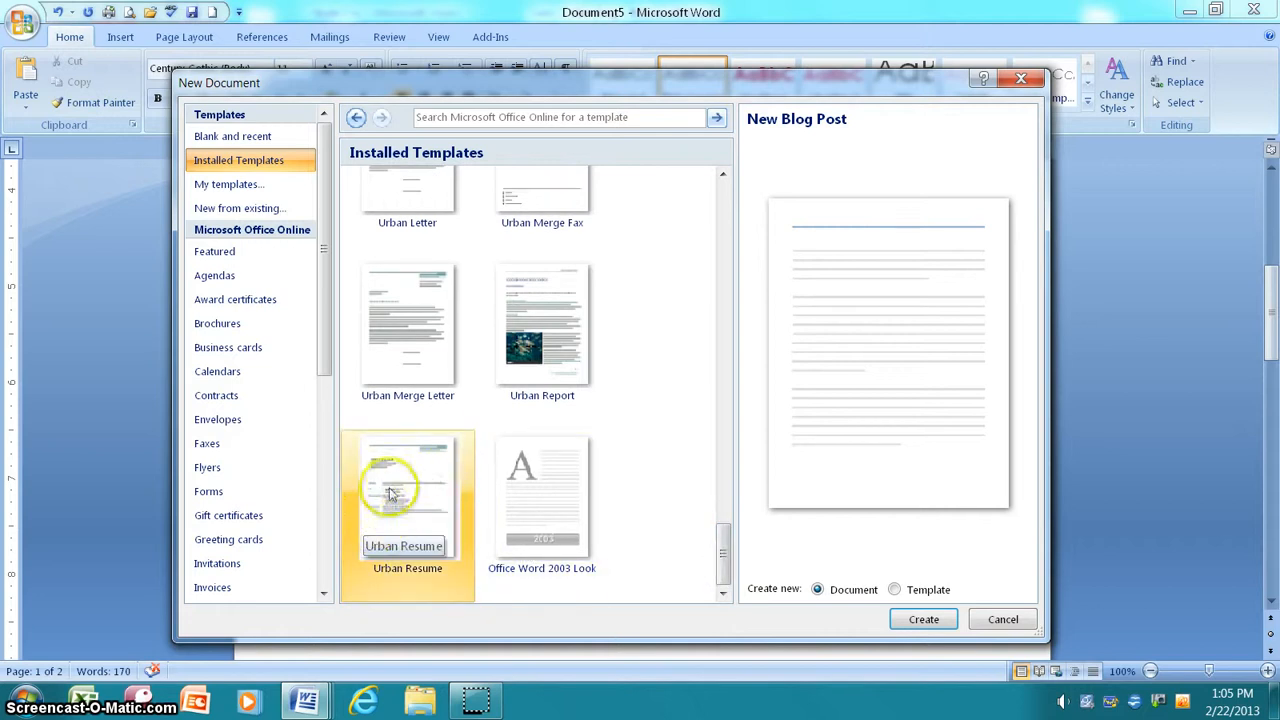
{"action": "left_click", "coordinate": [420, 512]}
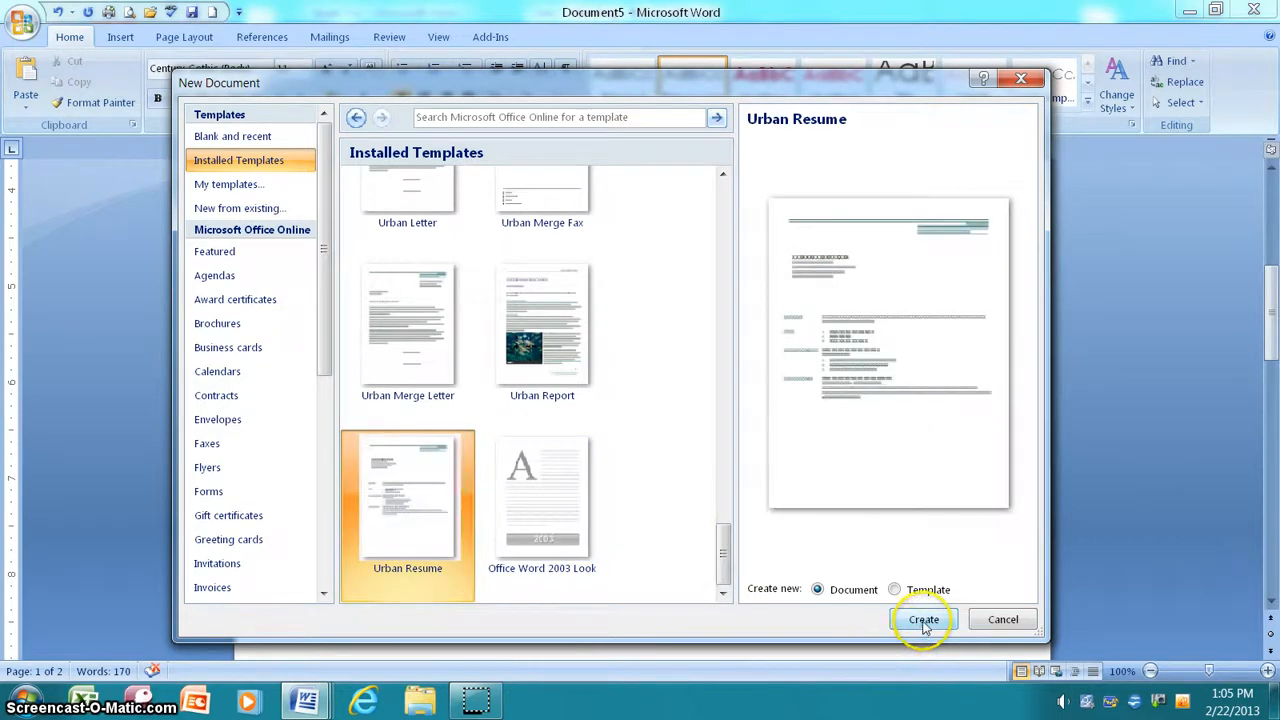
{"action": "left_click", "coordinate": [922, 618]}
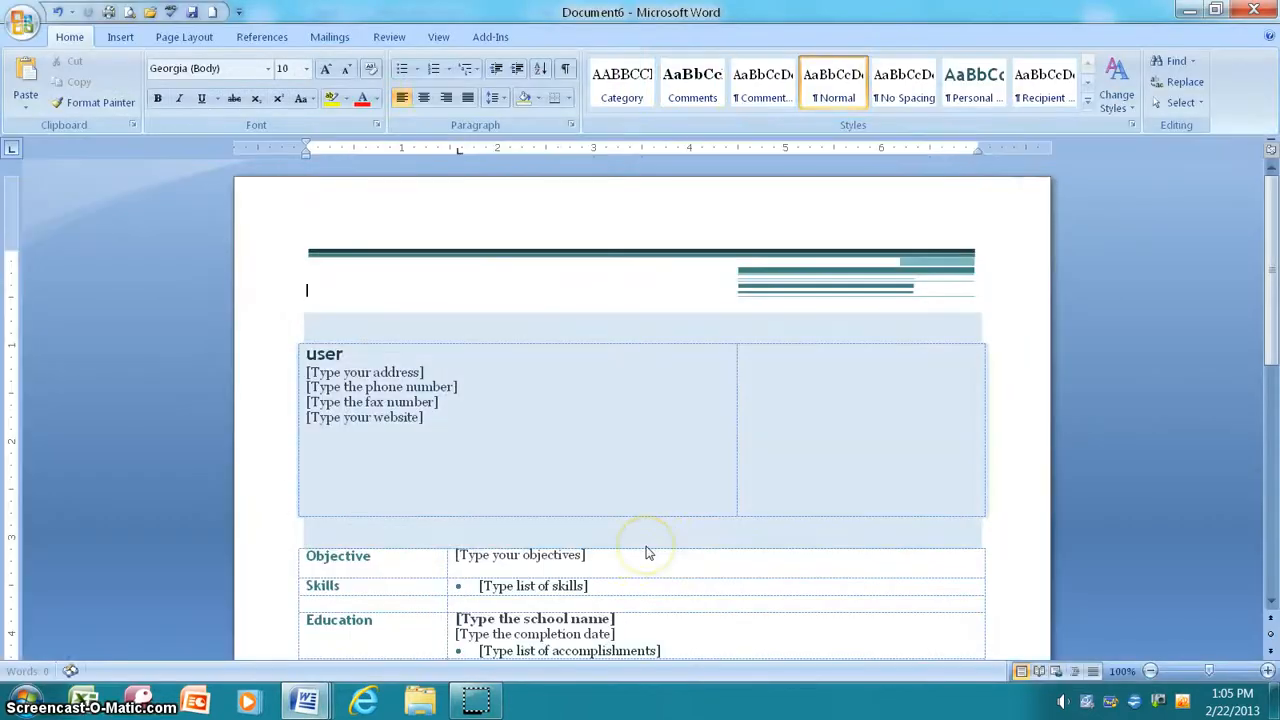
Step: Replace the resume's name placeholder with the applicant's full name
{"action": "scroll", "coordinate": [647, 553], "scroll_direction": "down", "scroll_amount": 2}
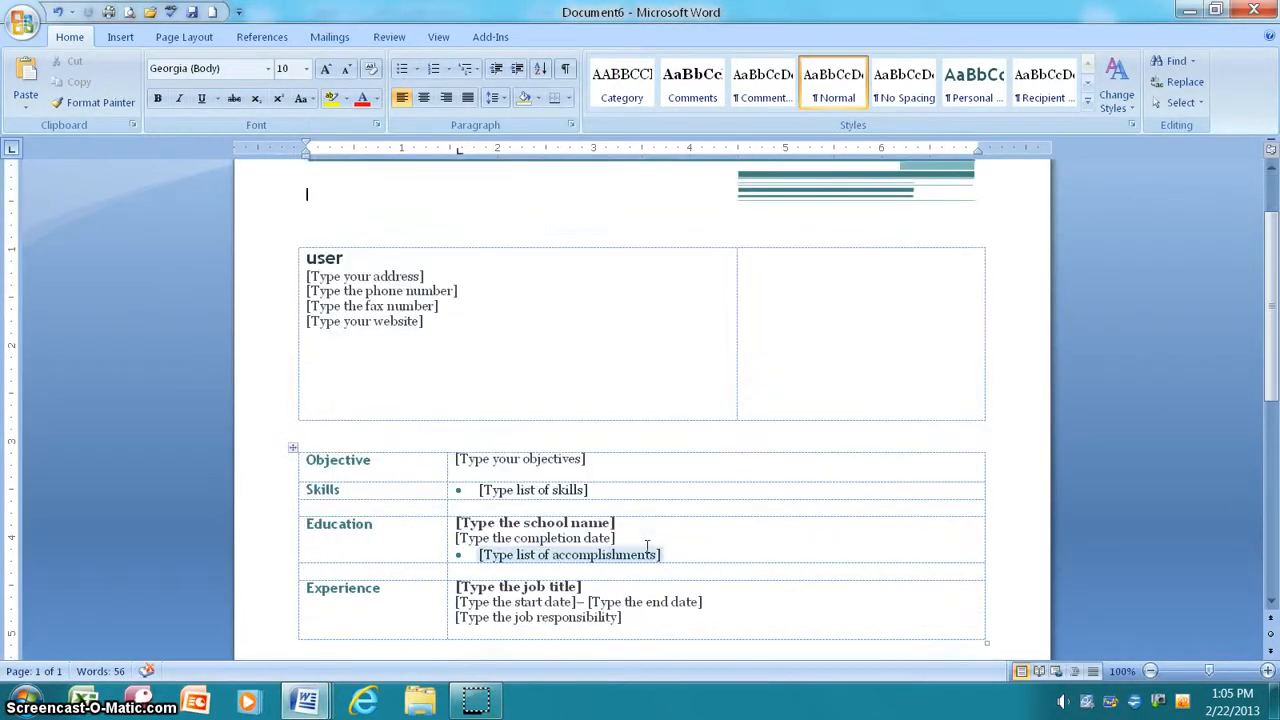
{"action": "left_click", "coordinate": [460, 411]}
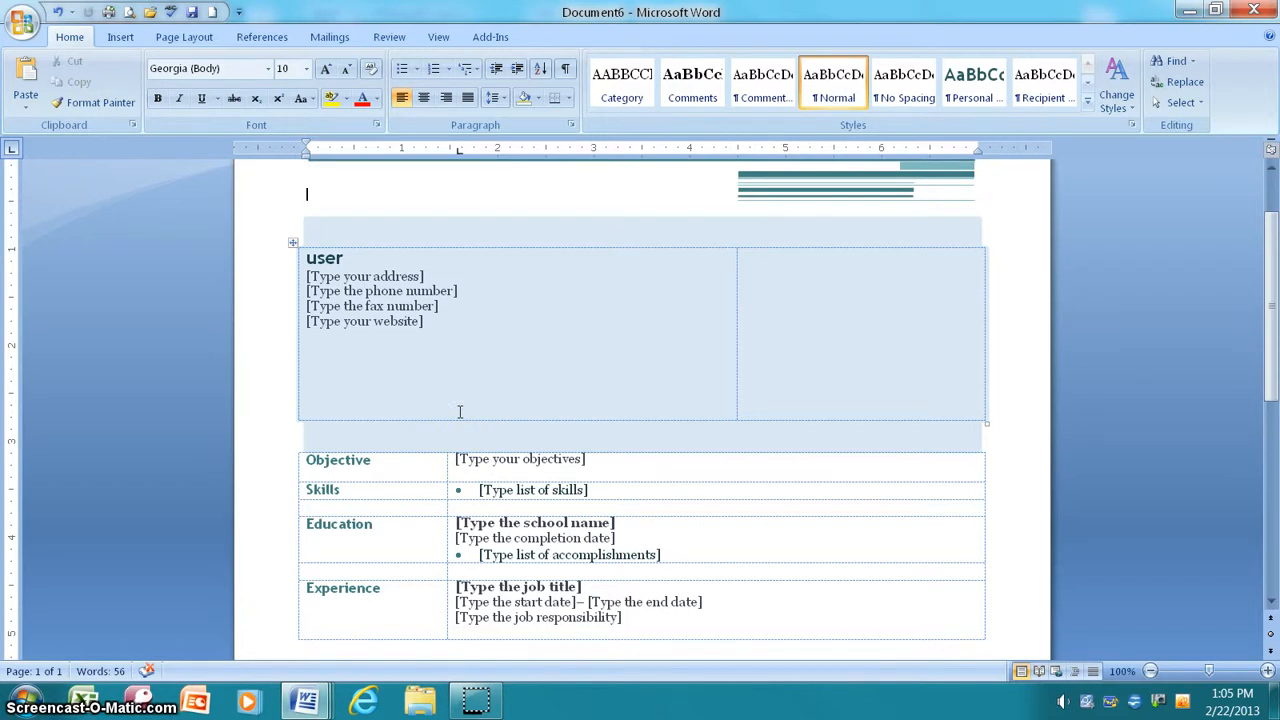
{"action": "left_click", "coordinate": [461, 417]}
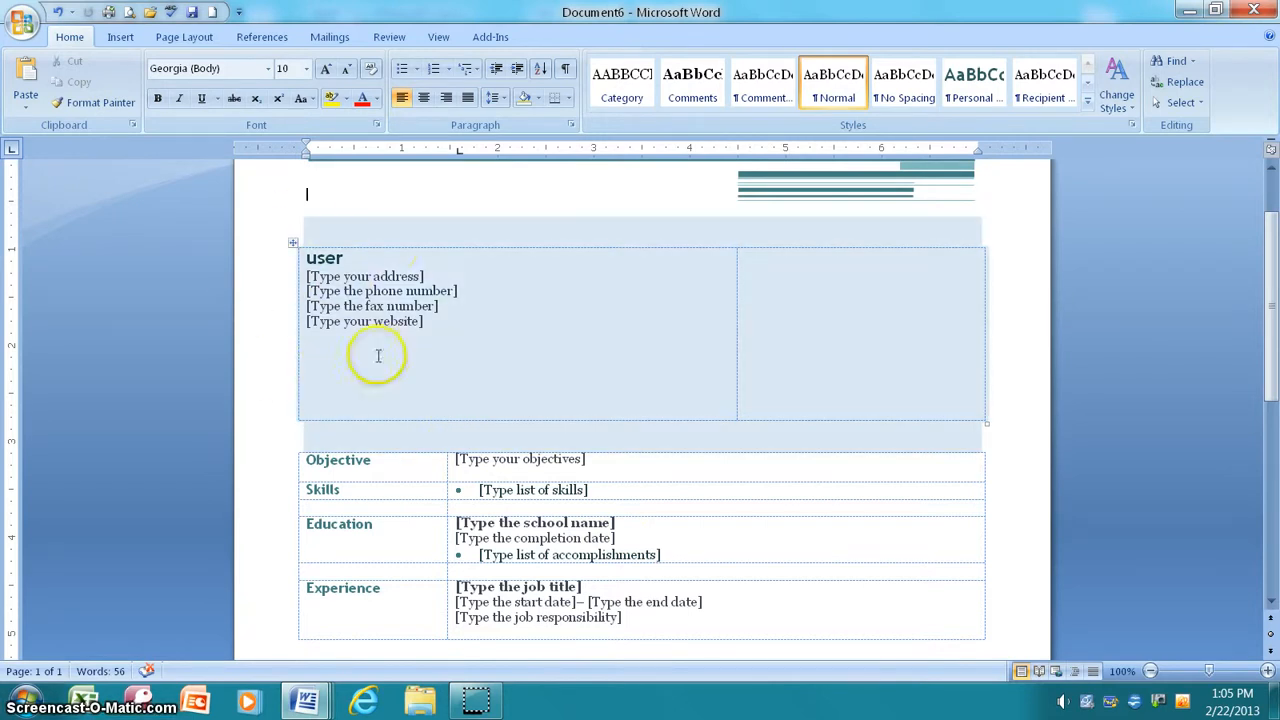
{"action": "left_click", "coordinate": [349, 257]}
{"action": "left_click", "coordinate": [272, 257]}
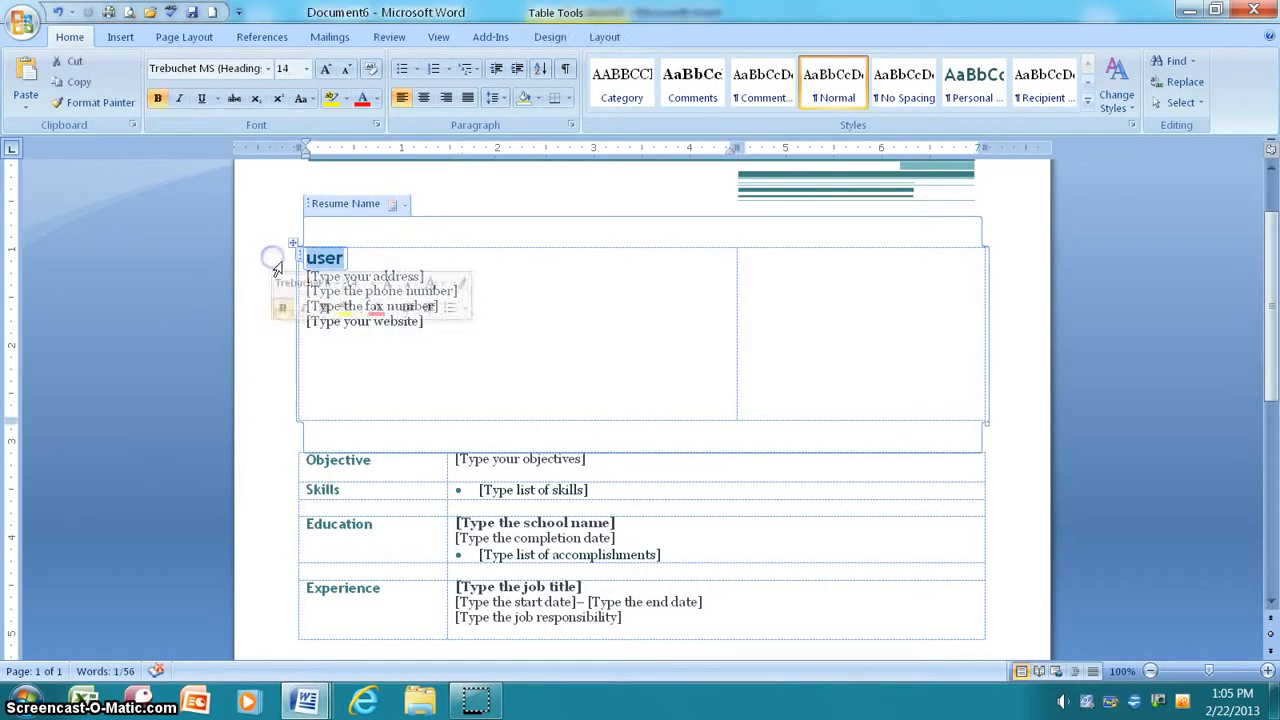
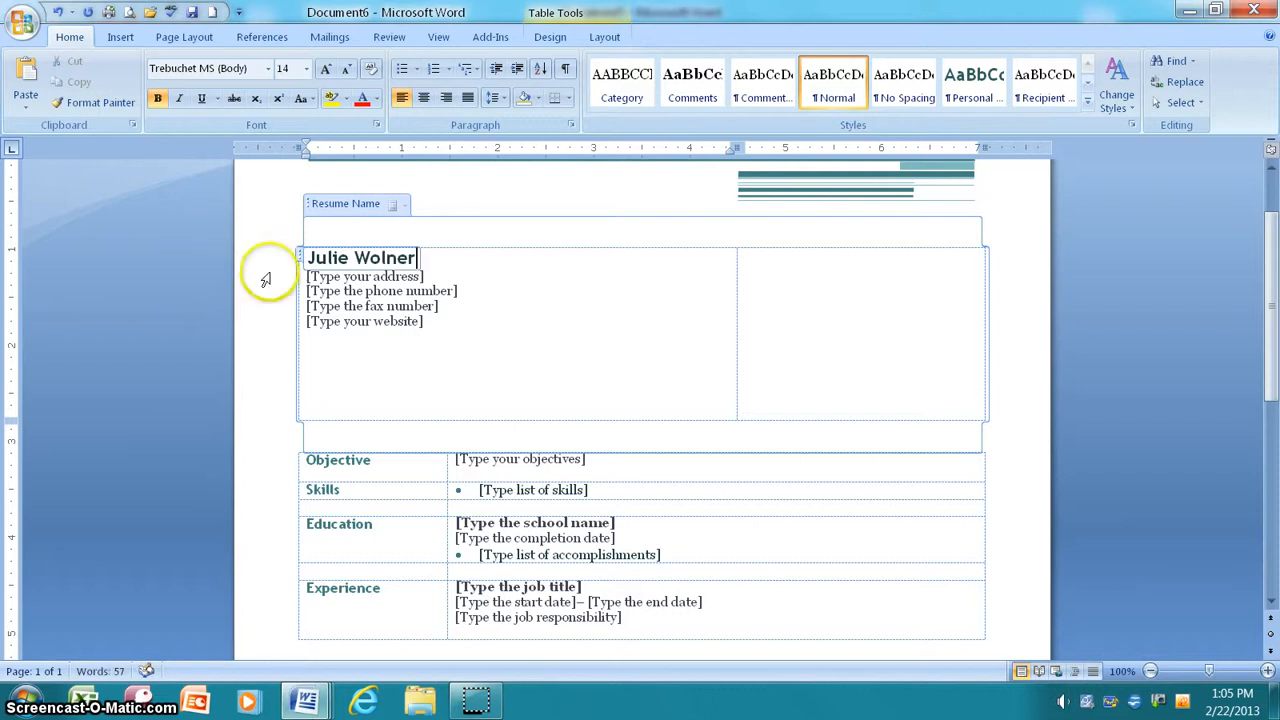
Step: Enter the applicant's street address and city/ZIP line in place of the address placeholder
{"action": "left_click", "coordinate": [370, 276]}
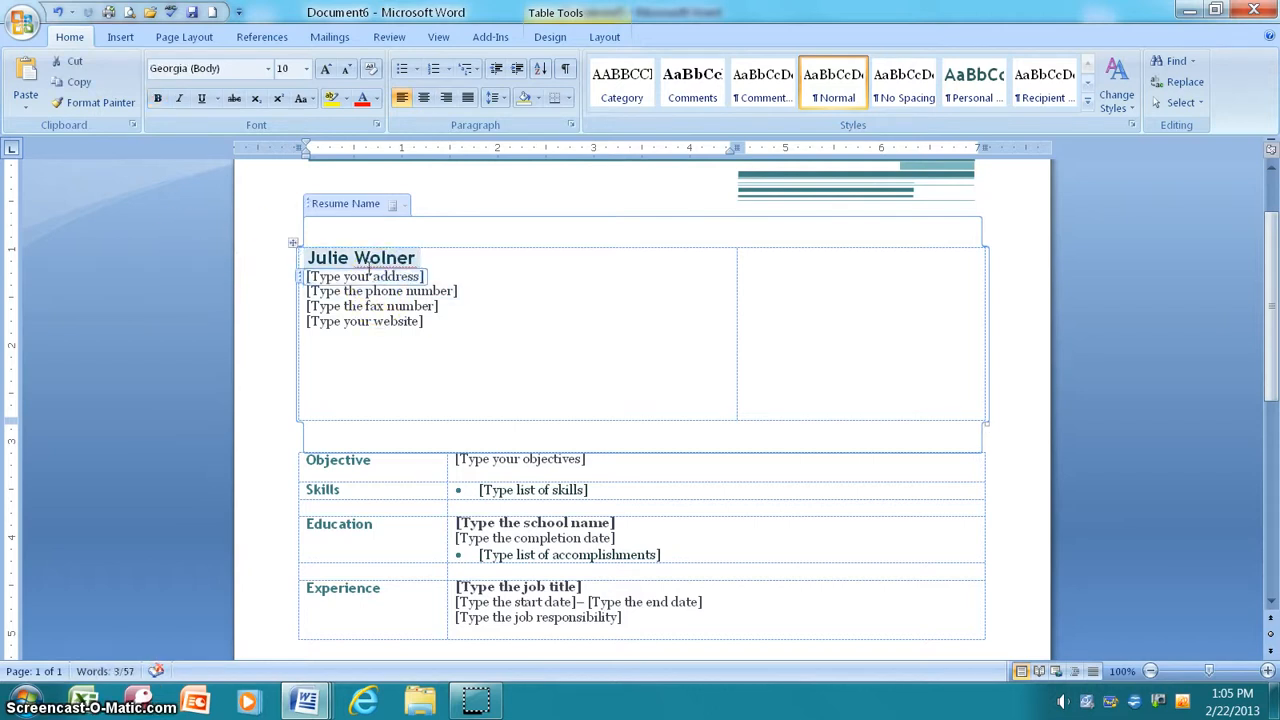
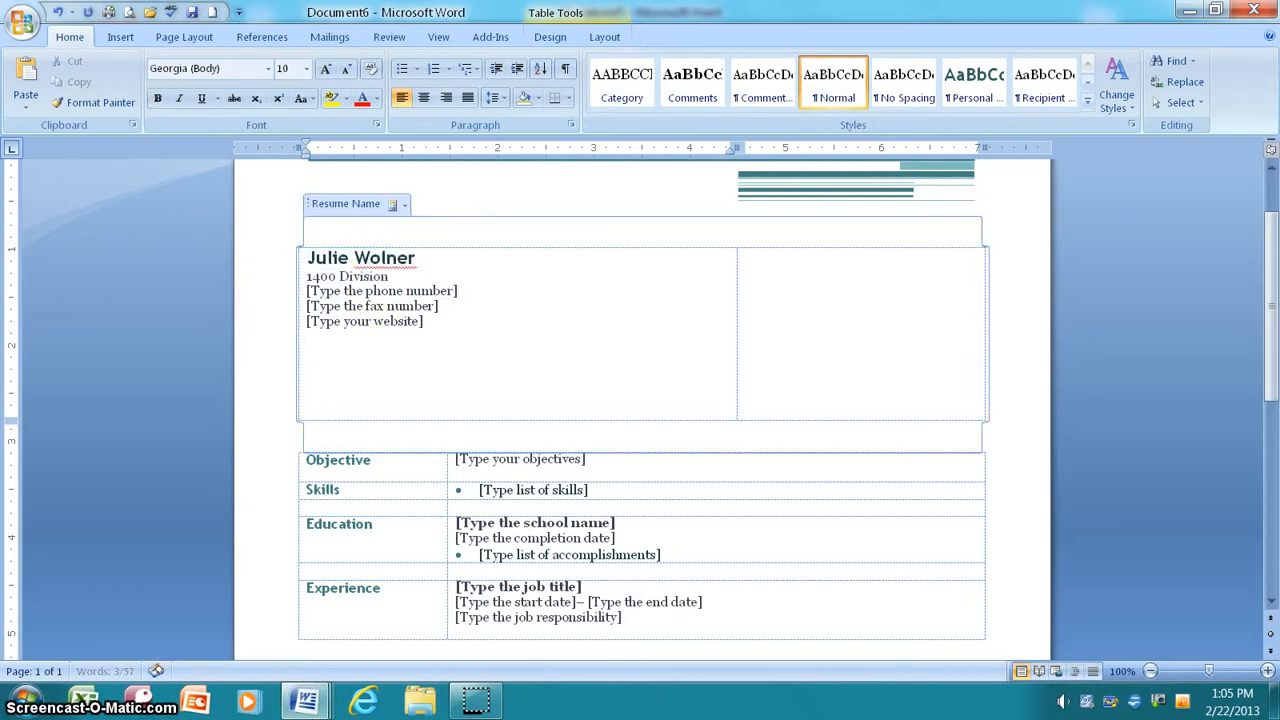
{"action": "key", "text": "Return"}
{"action": "type", "text": "Northfield, MN"}
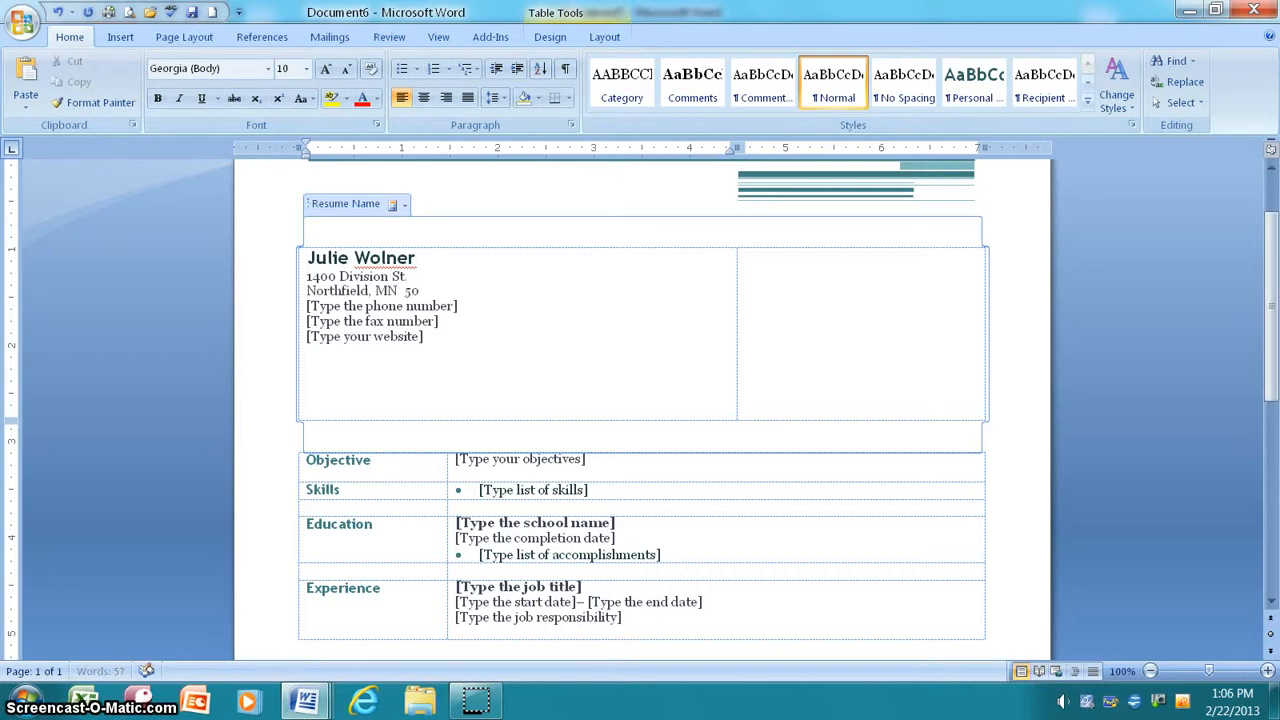
{"action": "type", "text": "  55057"}
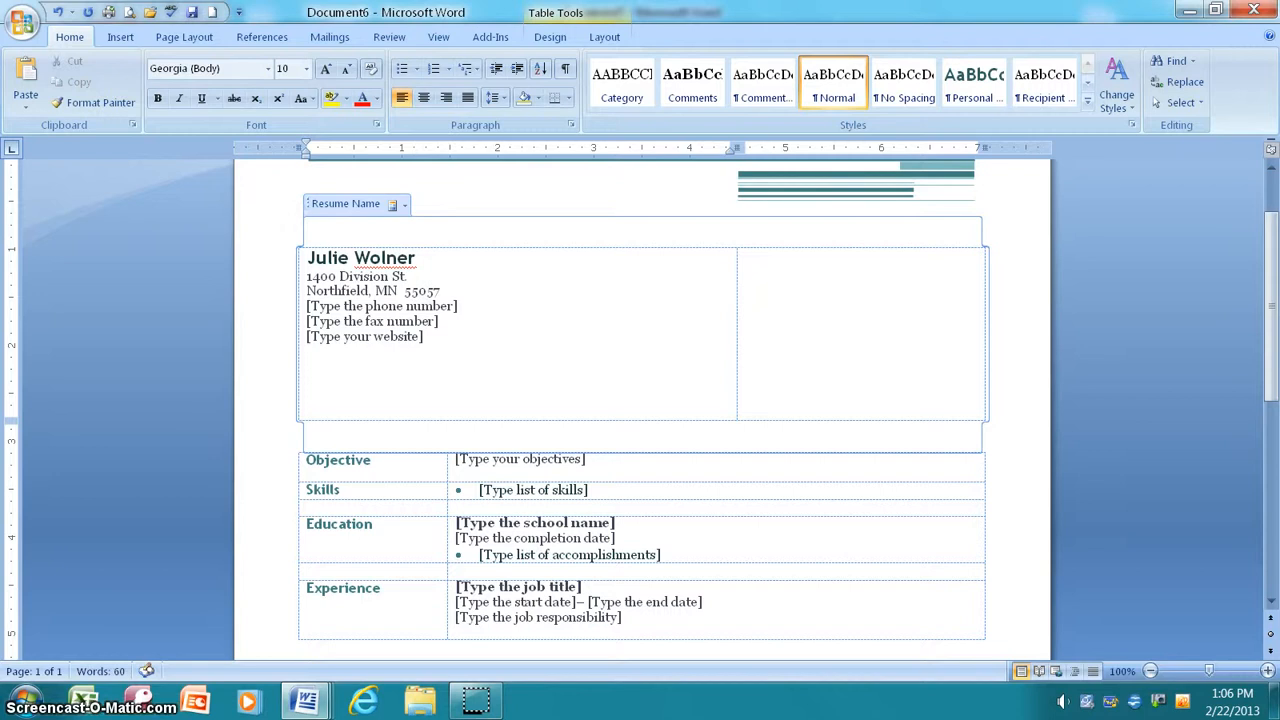
Step: Fill in the phone number, delete the fax and website placeholders, and add the applicant's e-mail
{"action": "left_click", "coordinate": [366, 306]}
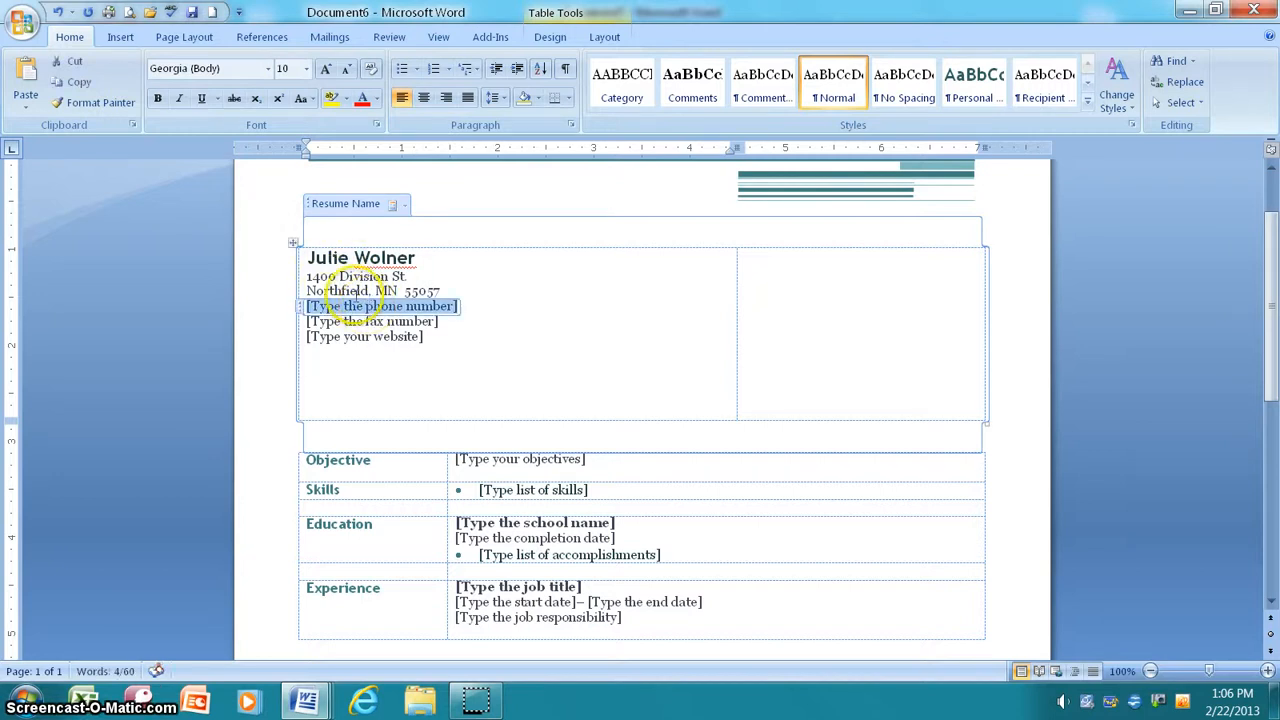
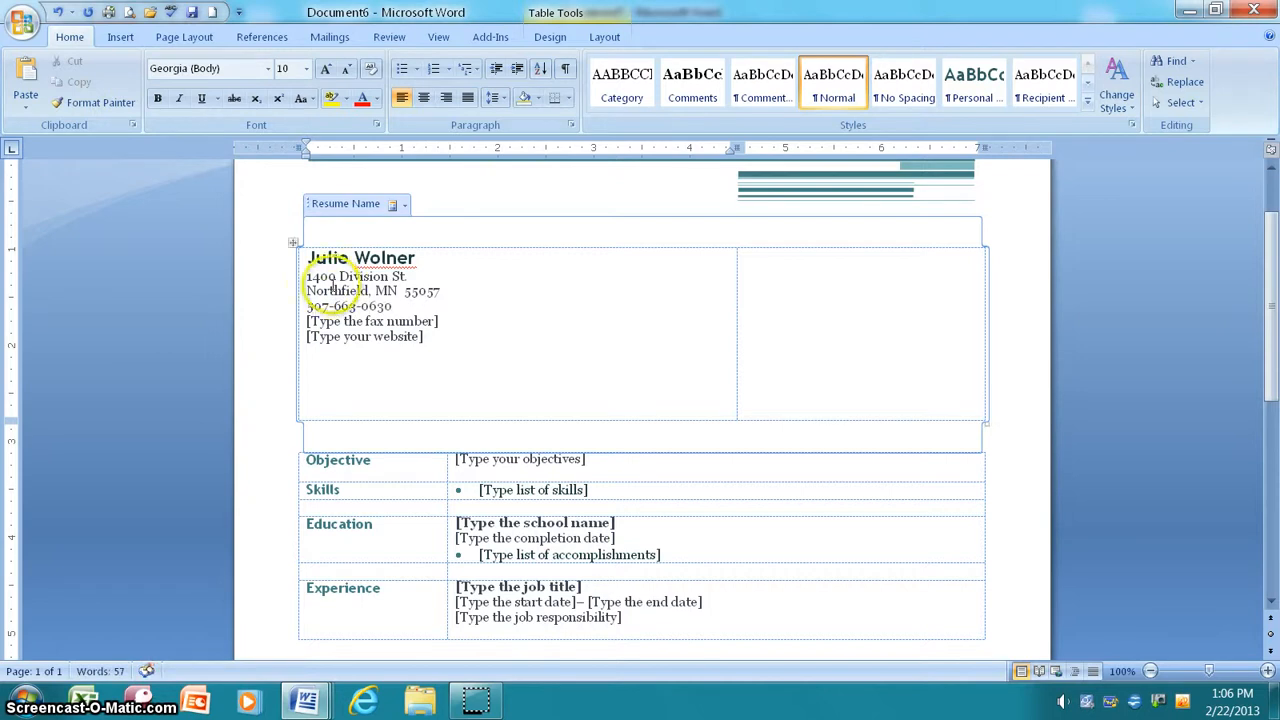
{"action": "left_click", "coordinate": [371, 321]}
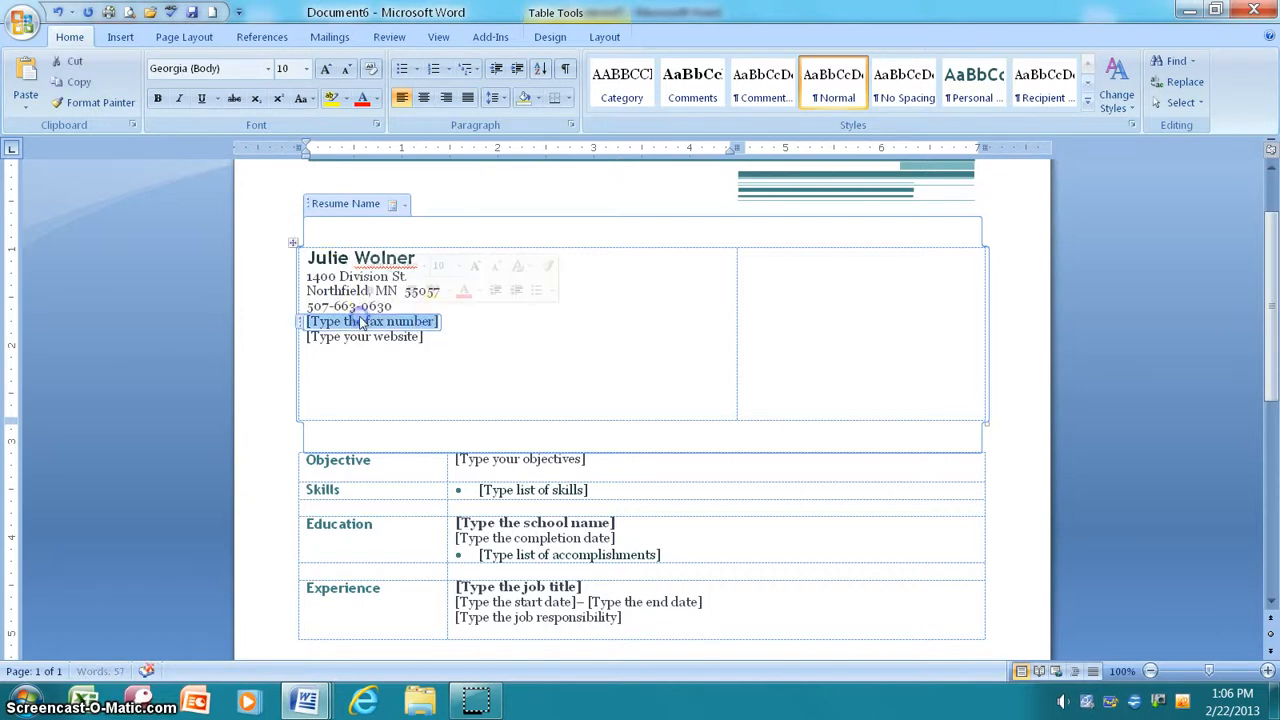
{"action": "key", "text": "Delete"}
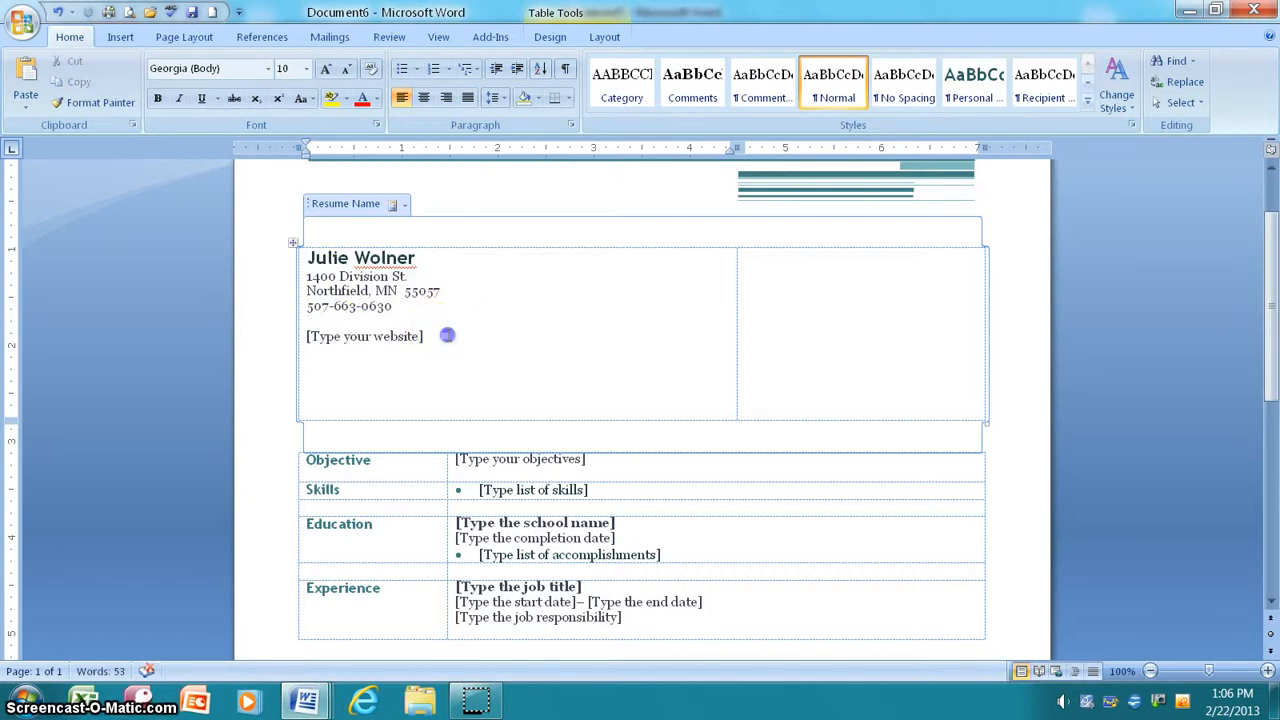
{"action": "left_click", "coordinate": [357, 336]}
{"action": "key", "text": "Delete"}
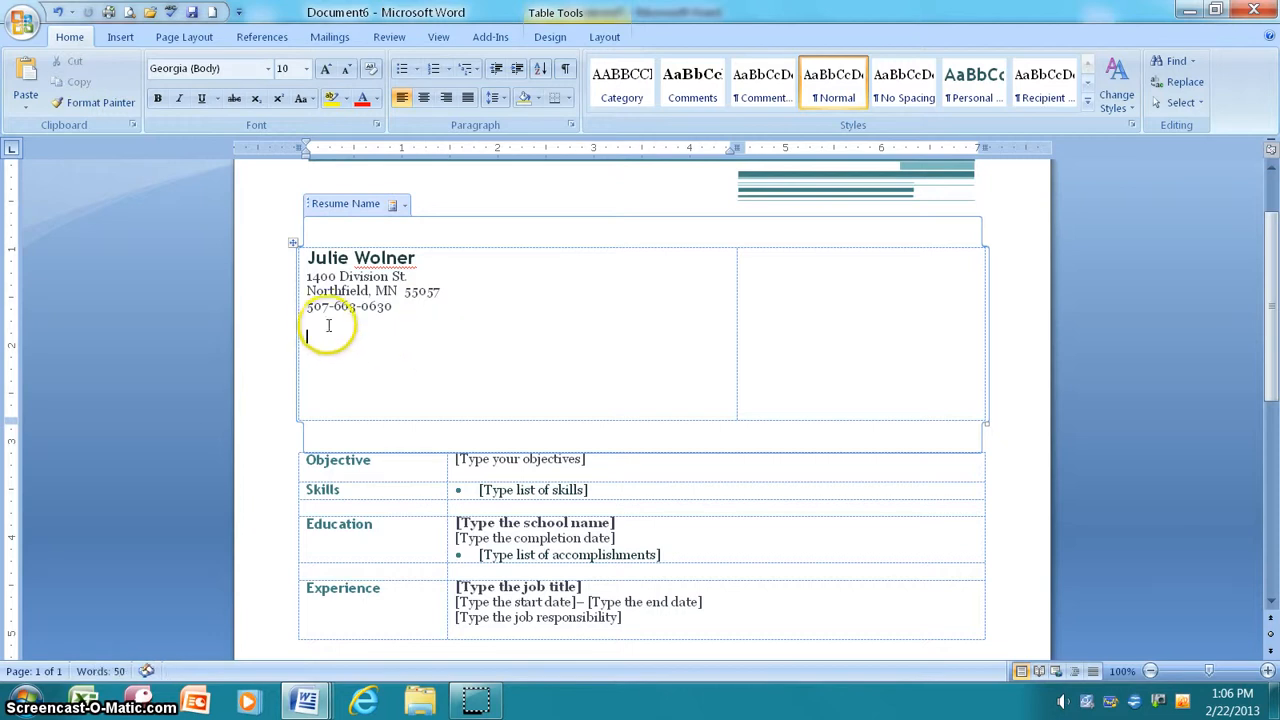
{"action": "key", "text": "BackSpace"}
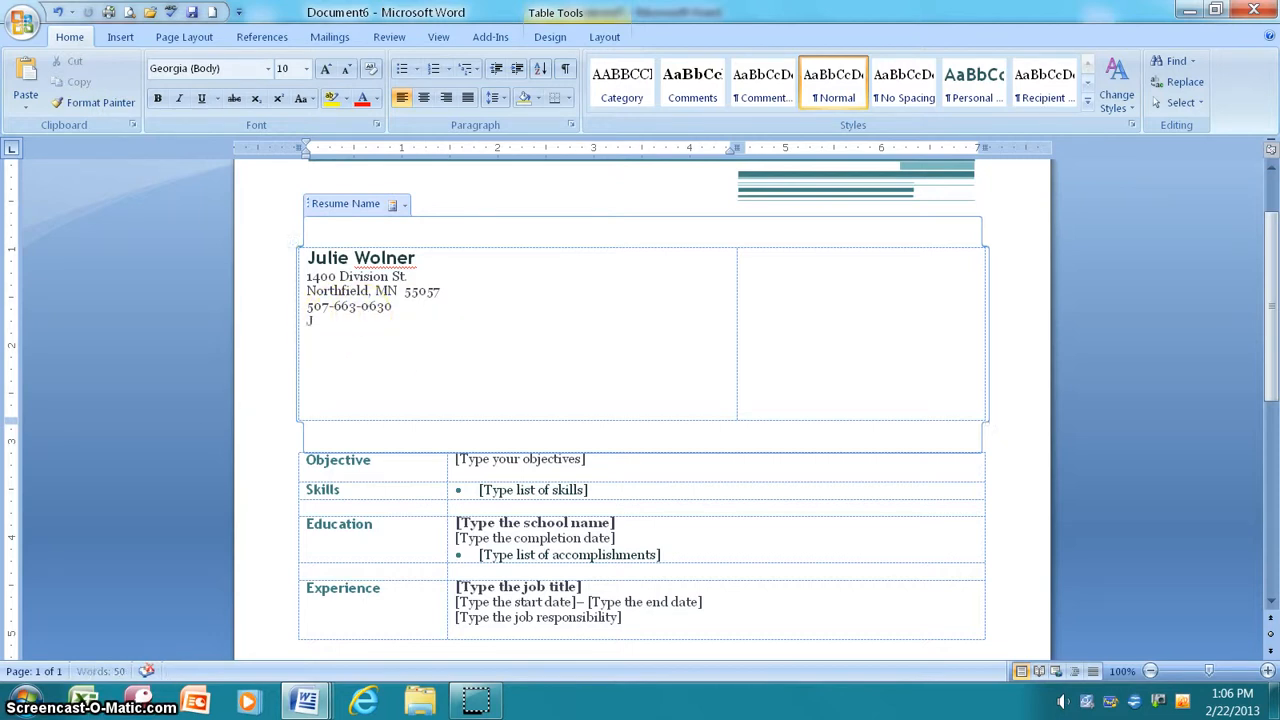
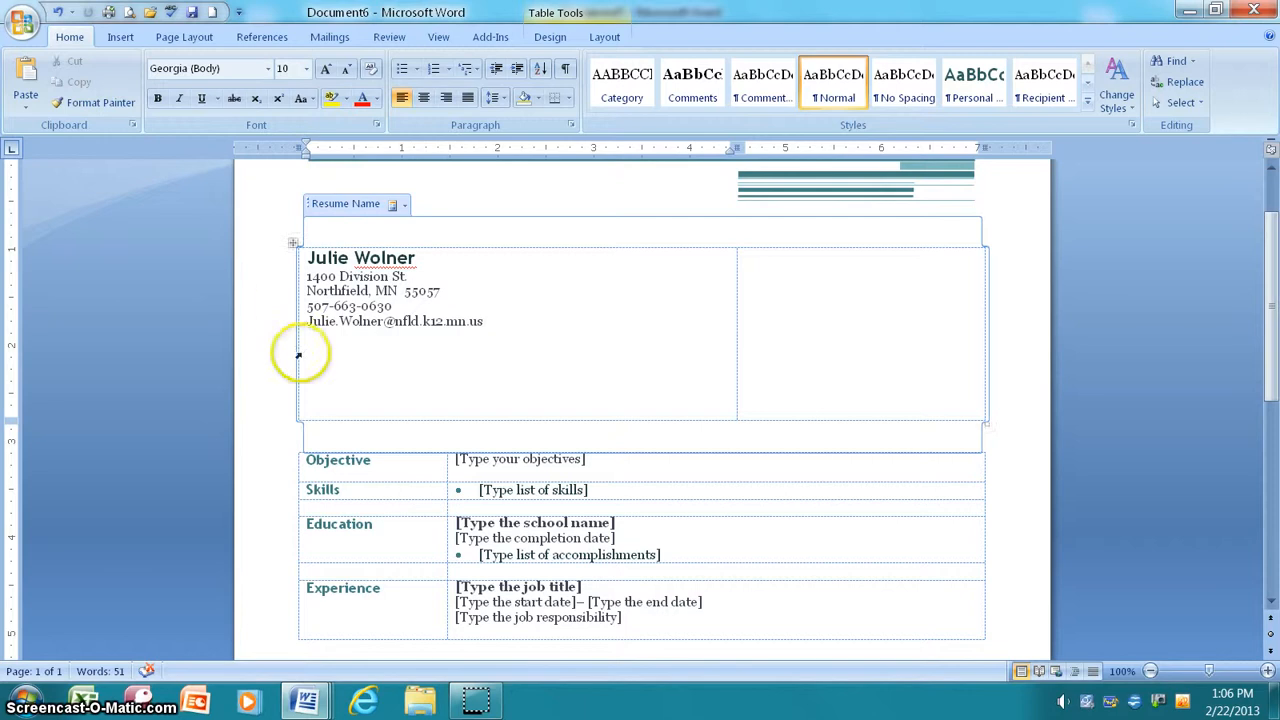
{"action": "scroll", "coordinate": [525, 505], "scroll_direction": "down", "scroll_amount": 1}
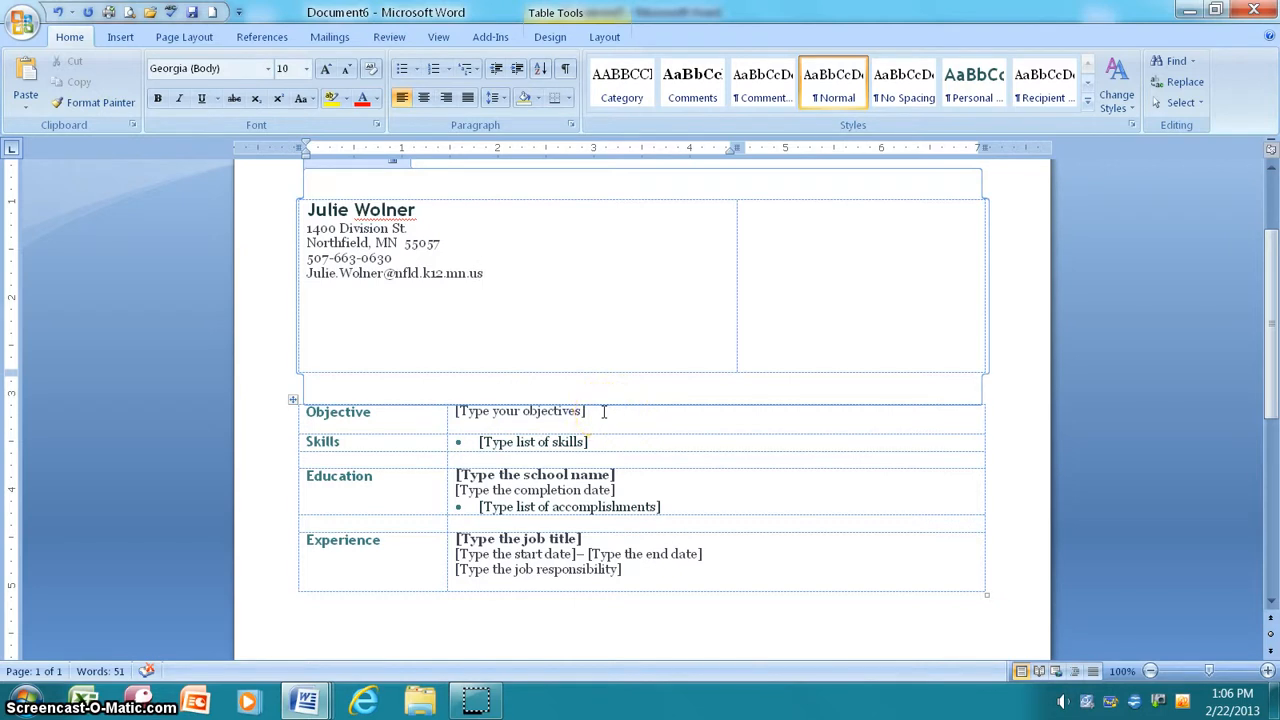
Step: Clear the Objective heading and text, then delete that emptied first row from the resume table
{"action": "left_click", "coordinate": [604, 412]}
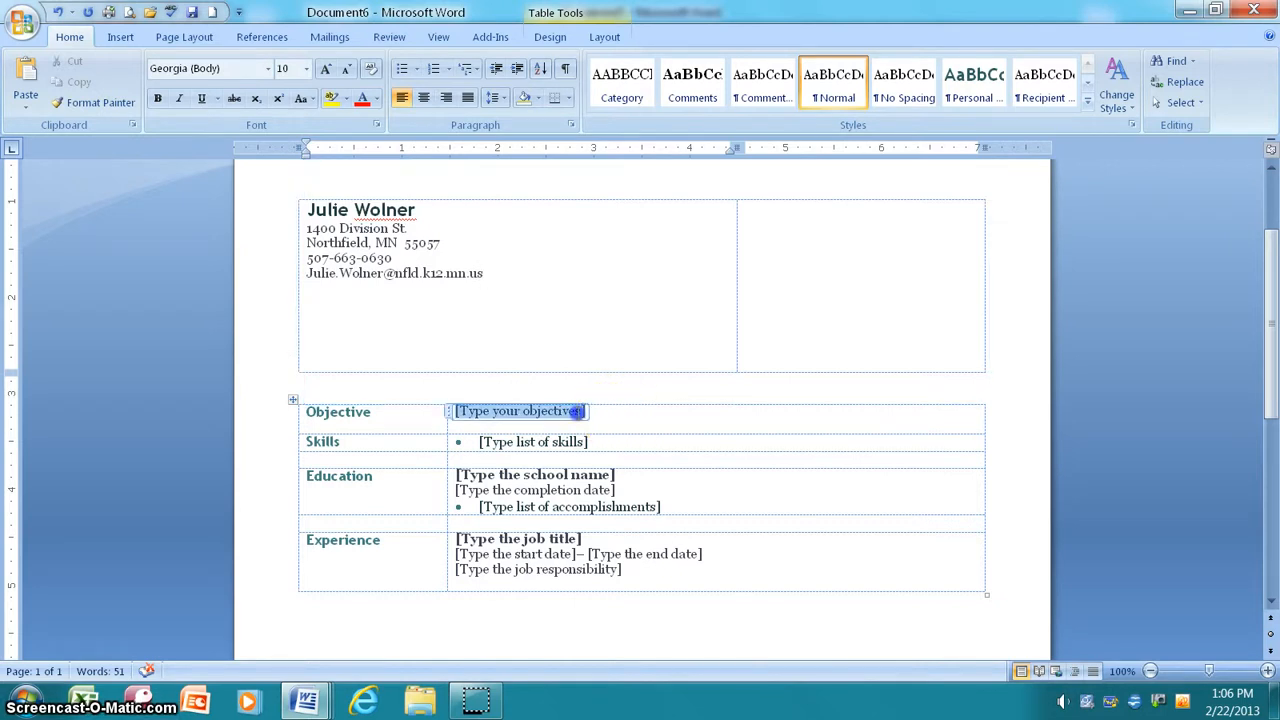
{"action": "key", "text": "Delete"}
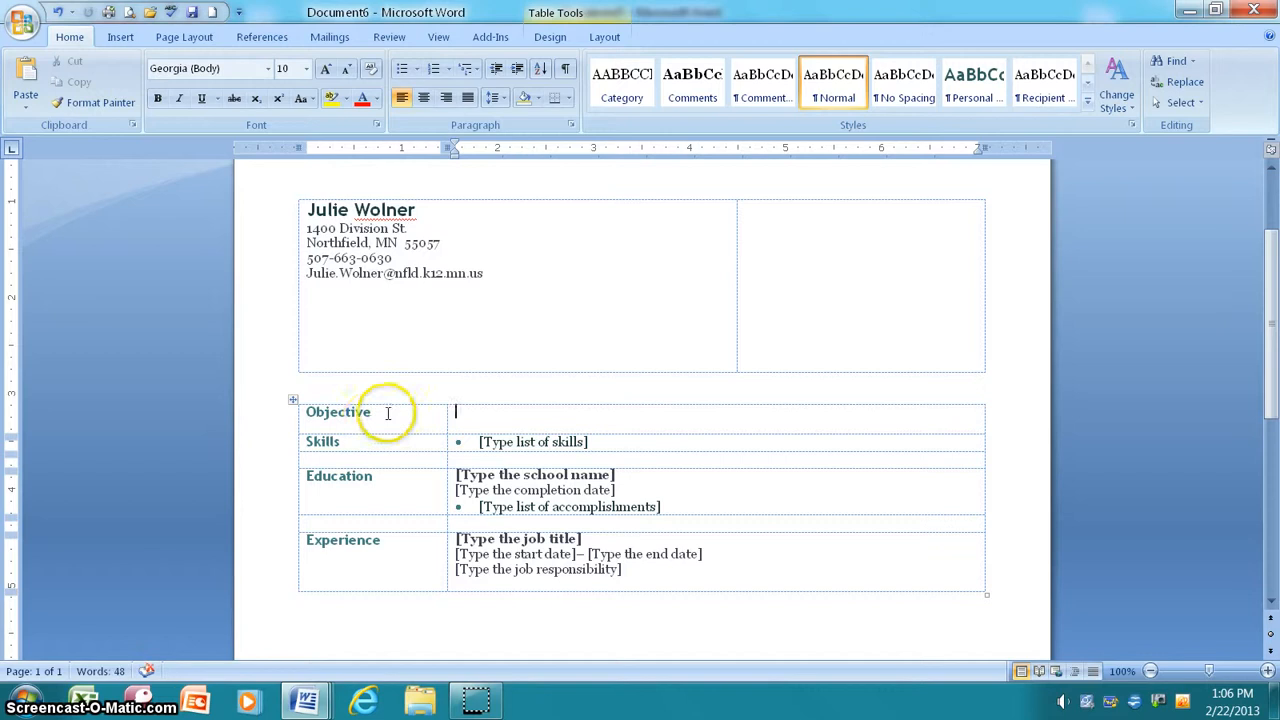
{"action": "left_click_drag", "start_coordinate": [386, 409], "coordinate": [330, 412]}
{"action": "key", "text": "Delete"}
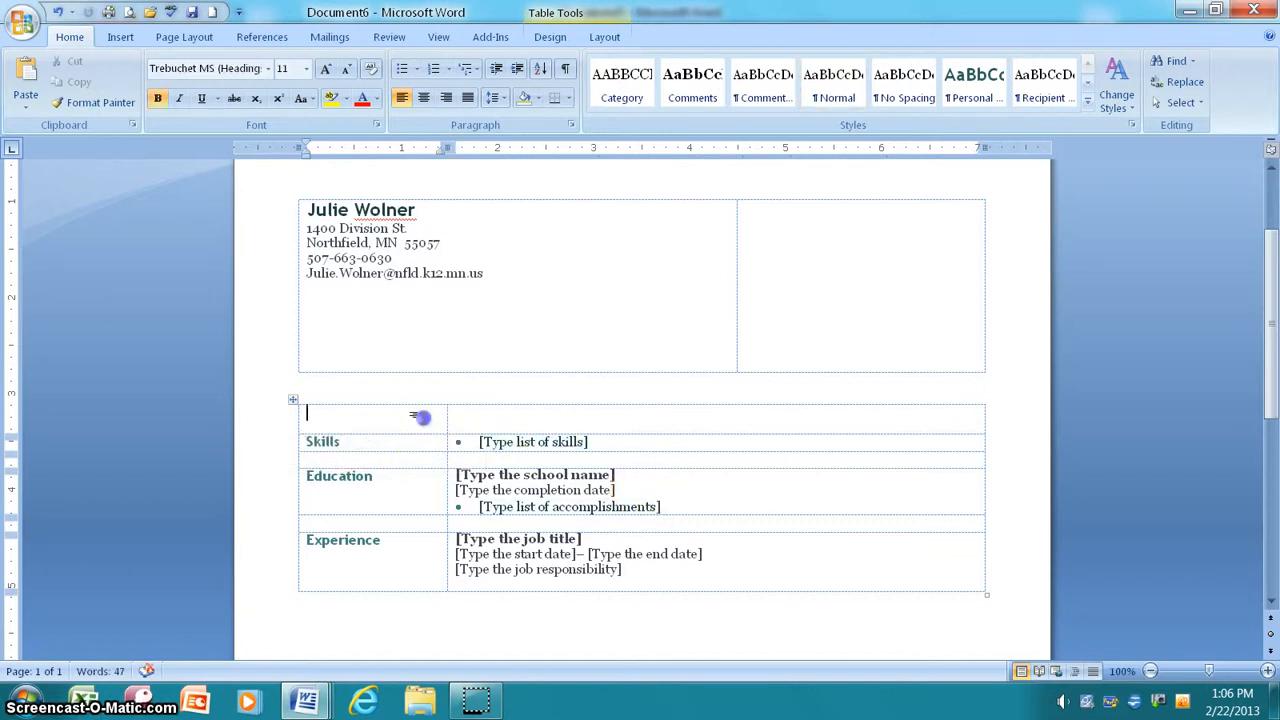
{"action": "double_click", "coordinate": [489, 421]}
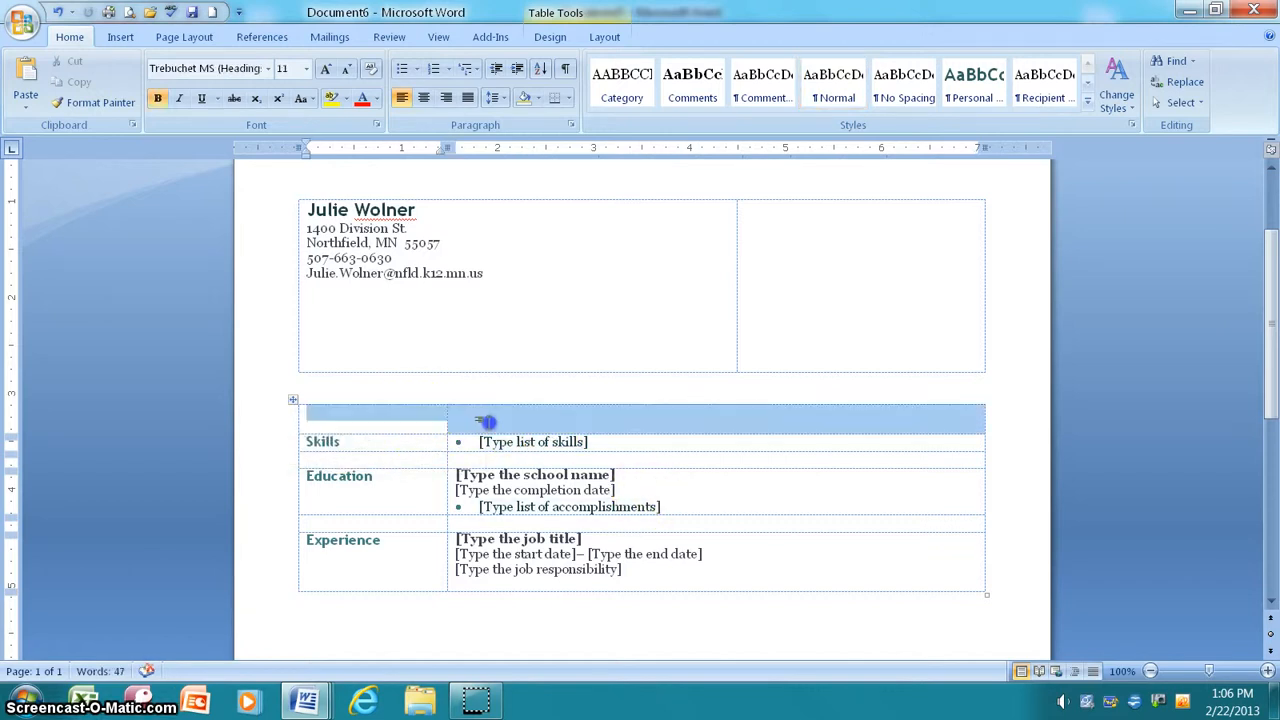
{"action": "left_click", "coordinate": [553, 37]}
{"action": "left_click", "coordinate": [605, 37]}
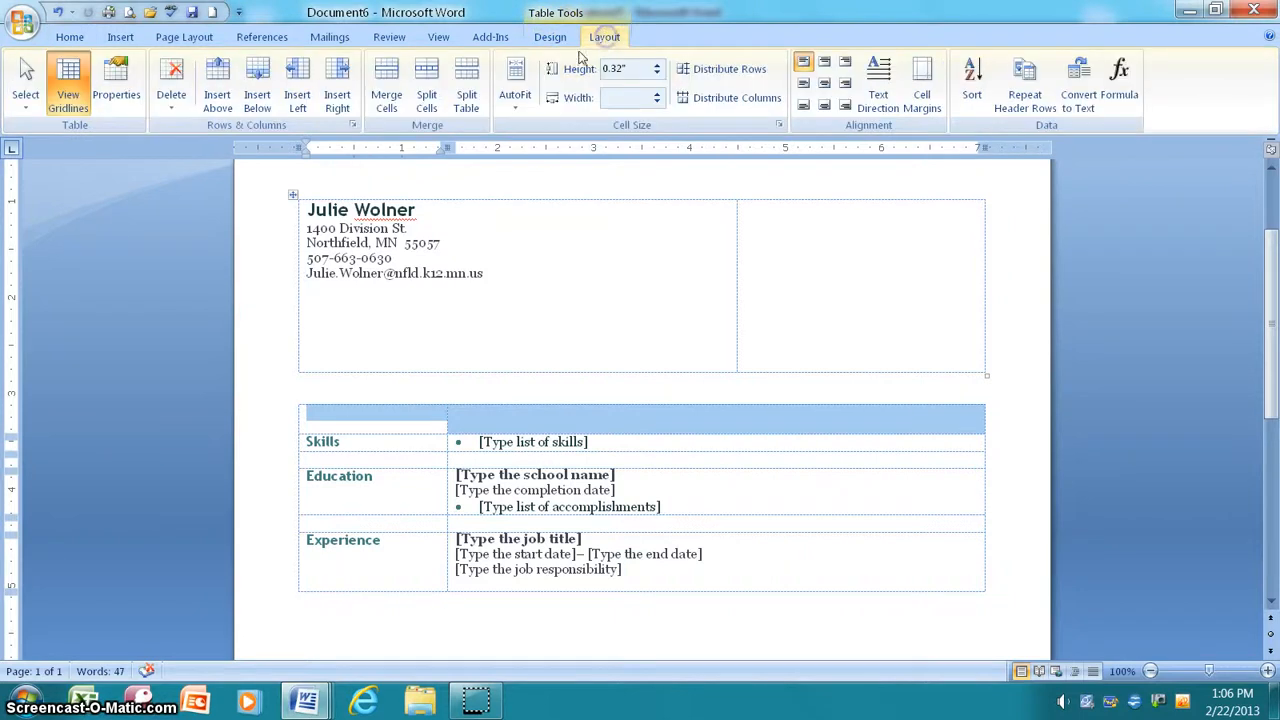
{"action": "left_click", "coordinate": [173, 104]}
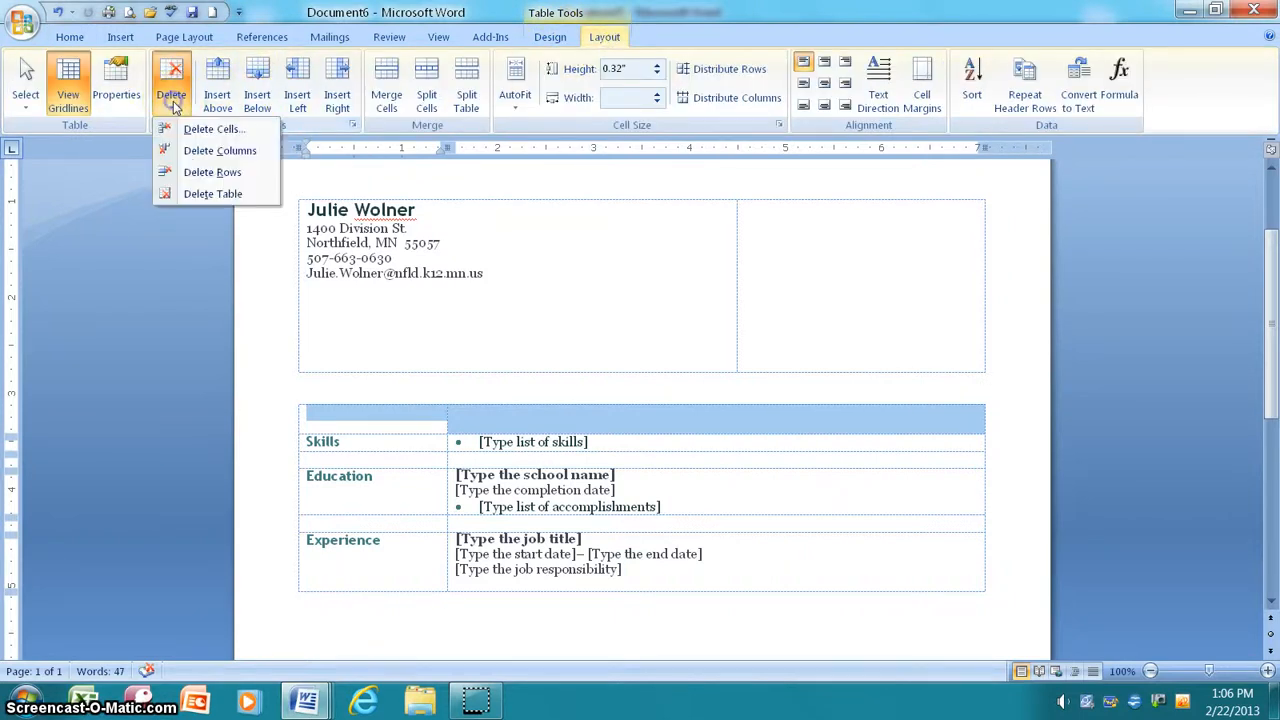
{"action": "left_click", "coordinate": [200, 172]}
{"action": "left_click", "coordinate": [580, 412]}
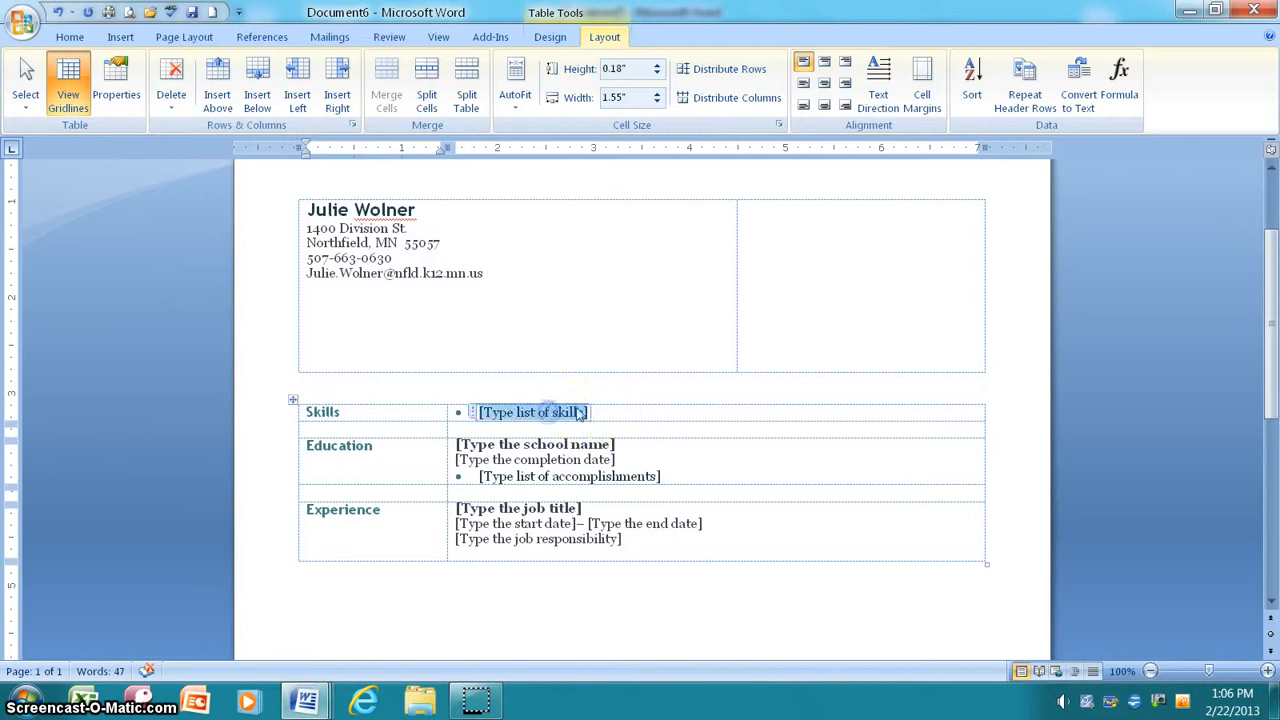